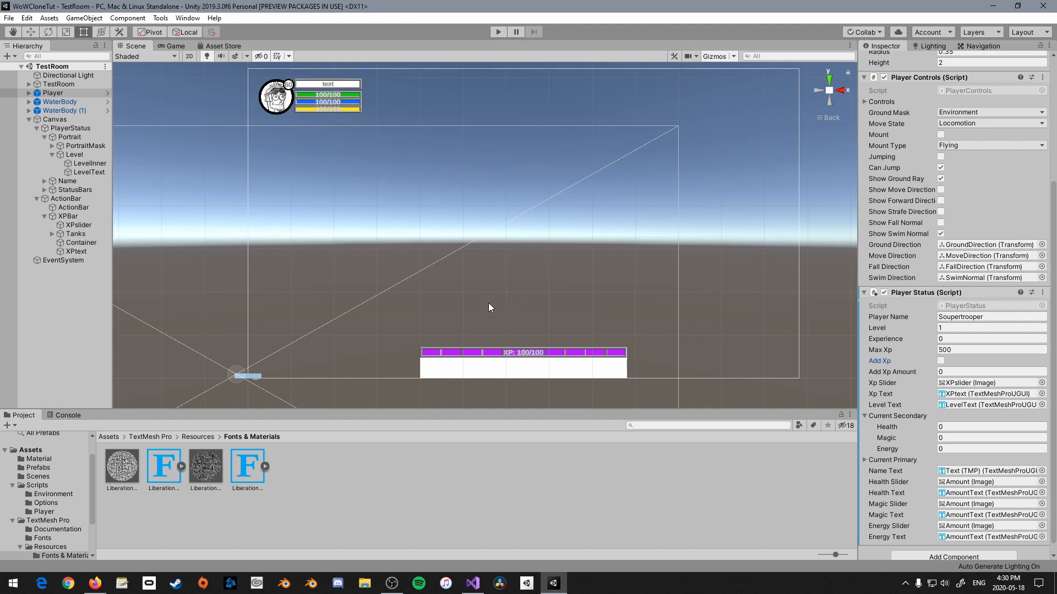
Examine the player portrait with its level badge and status bars, and the segmented XP bar on the canvas
middle_click_drag(520, 309, 506, 286)
middle_click_drag(459, 219, 534, 311)
scroll(534, 311, "up", 12)
middle_click_drag(344, 185, 489, 301)
scroll(497, 301, "up", 12)
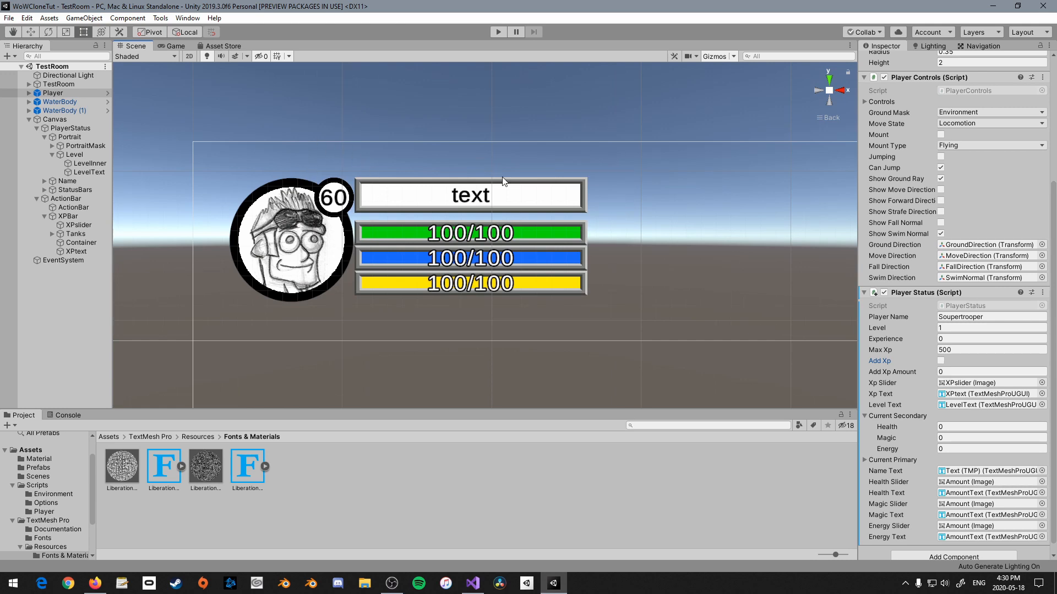
scroll(463, 228, "down", 9)
middle_click_drag(606, 340, 410, 112)
middle_click_drag(592, 403, 443, 241)
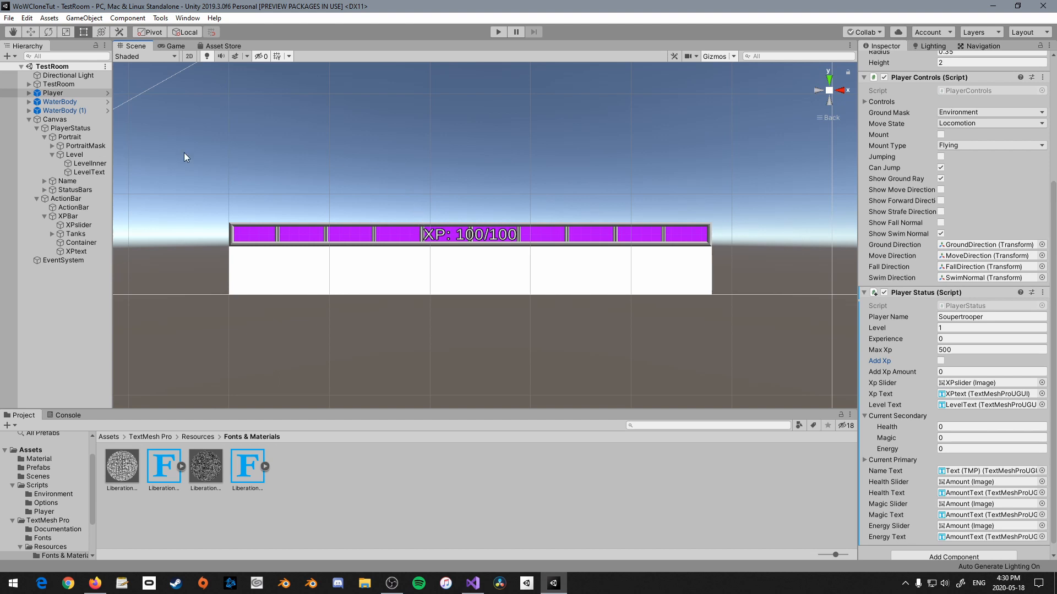
Run the game and test the XP bar by setting Add Xp Amount to 37 and triggering Add Xp repeatedly
left_click(170, 47)
left_click(496, 32)
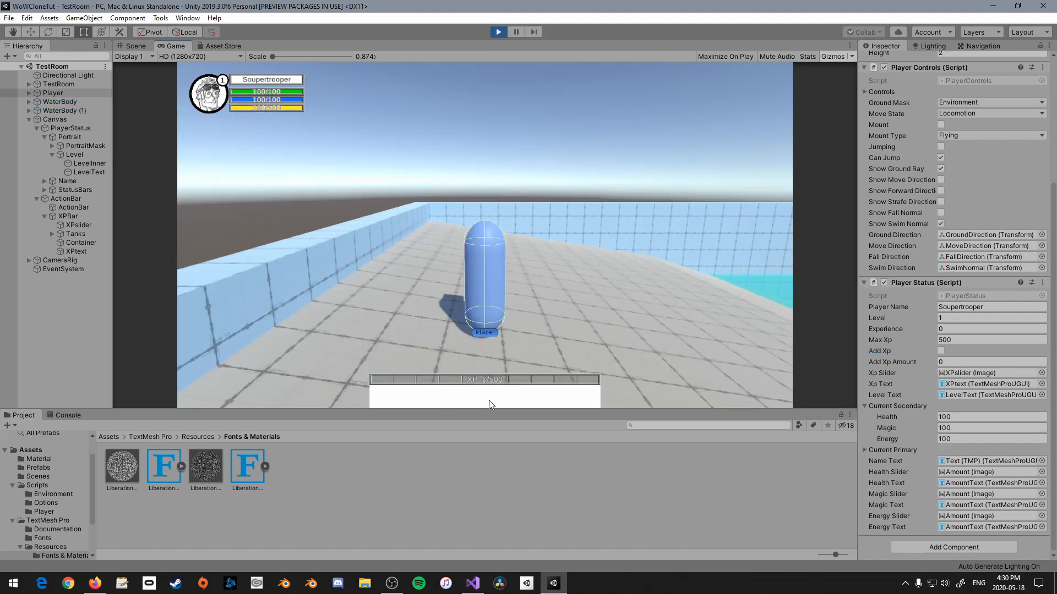
left_click(956, 362)
left_click(942, 350)
left_click(942, 350)
left_click(942, 350)
left_click(942, 350)
left_click(942, 350)
left_click(942, 350)
left_click(942, 350)
left_click(942, 350)
left_click(942, 350)
left_click(942, 350)
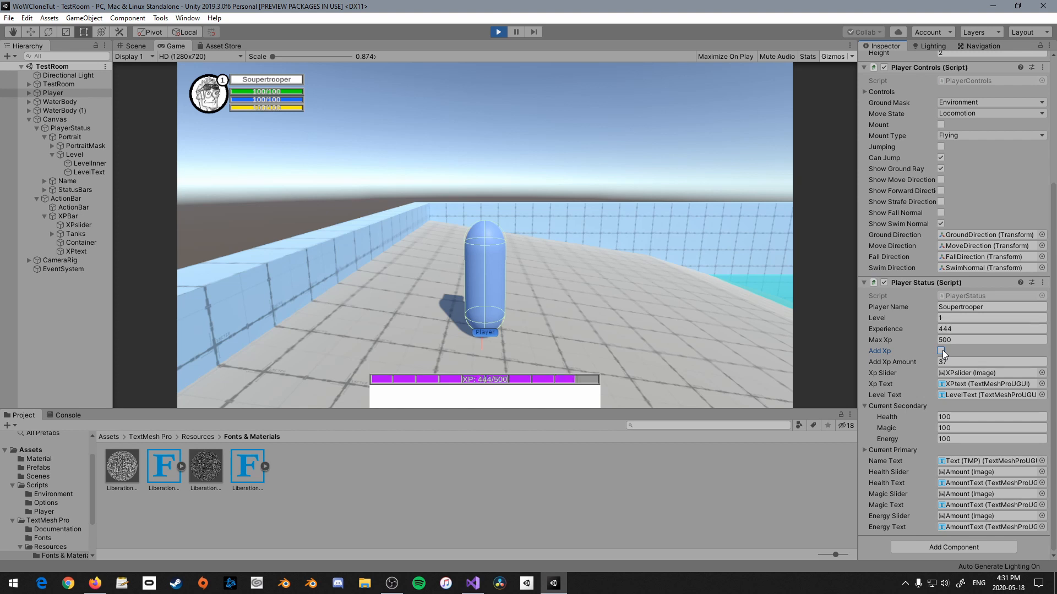
left_click(942, 350)
left_click(942, 350)
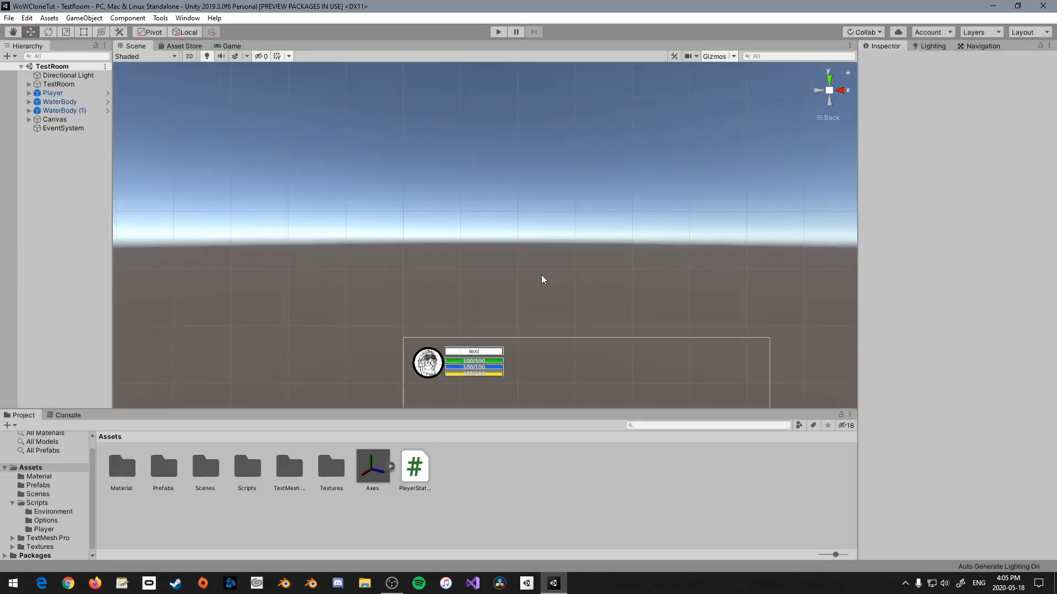
Reorder the view tabs so Game sits directly after Scene, and return to the Scene view
middle_click_drag(632, 399, 556, 302)
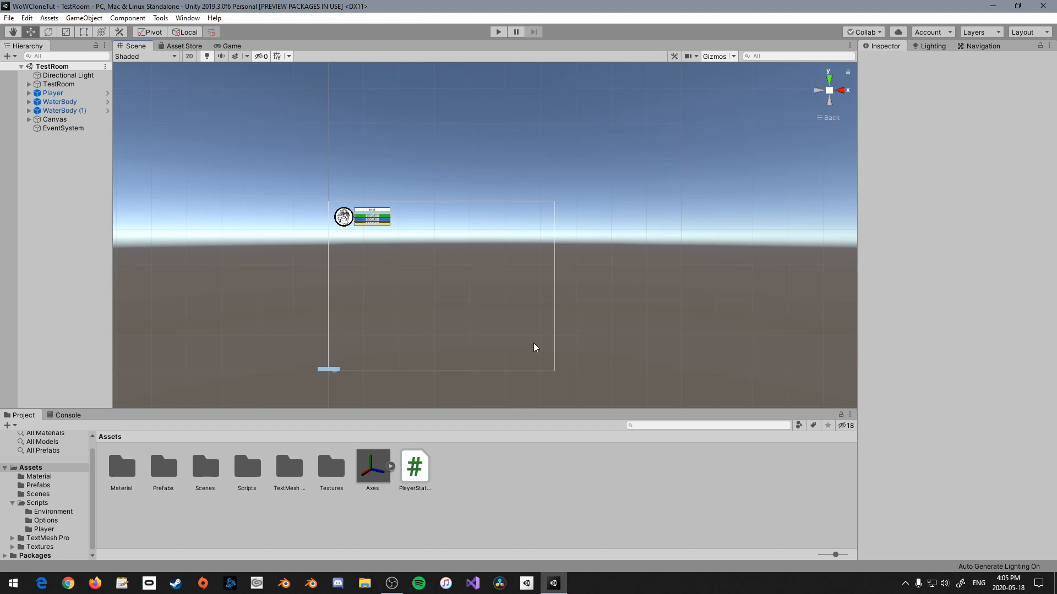
left_click_drag(232, 46, 183, 49)
left_click(139, 44)
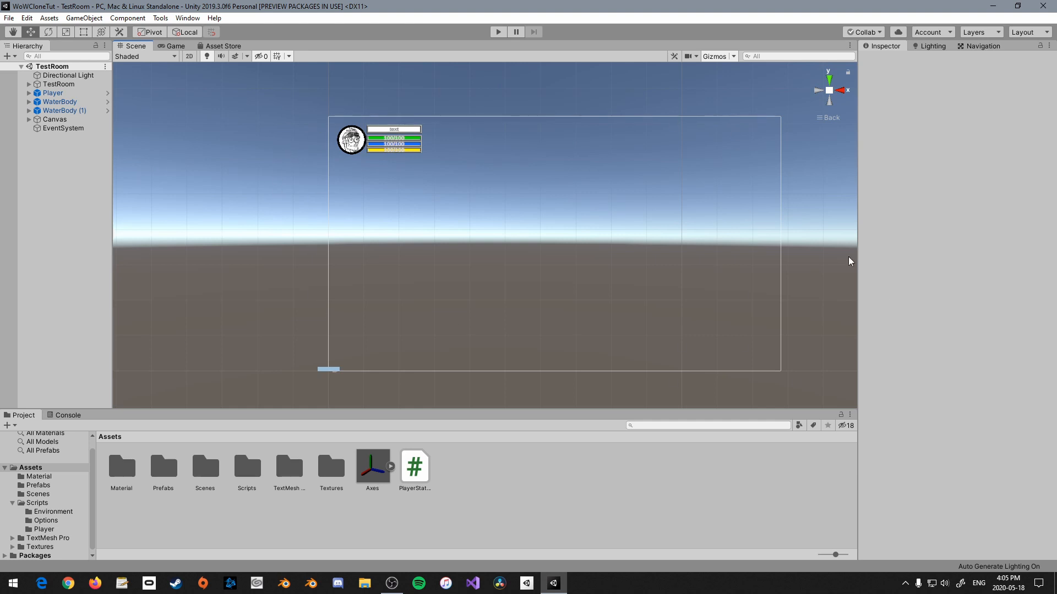
Duplicate the Portrait object in the canvas Panel and nest the copy inside the original Portrait
left_click(29, 119)
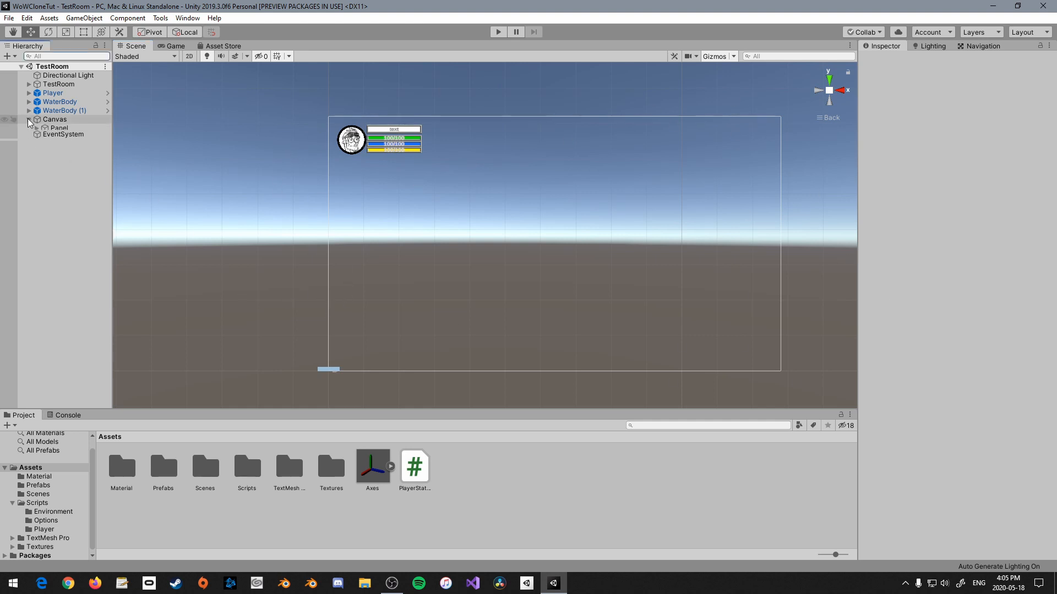
left_click(37, 128)
left_click(45, 137)
left_click(45, 137)
left_click(64, 137)
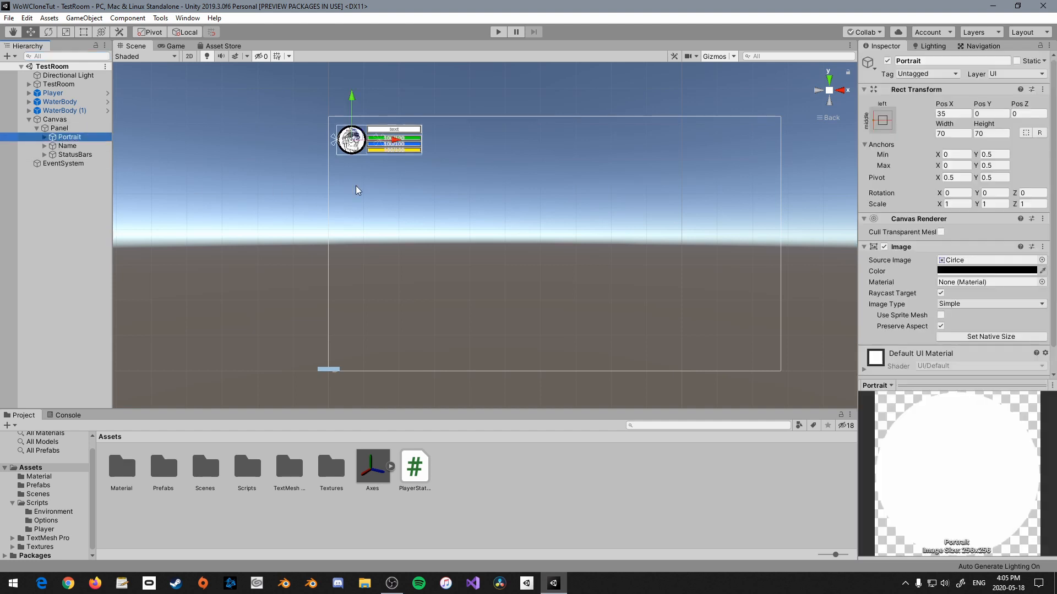
key("f")
left_click(62, 139)
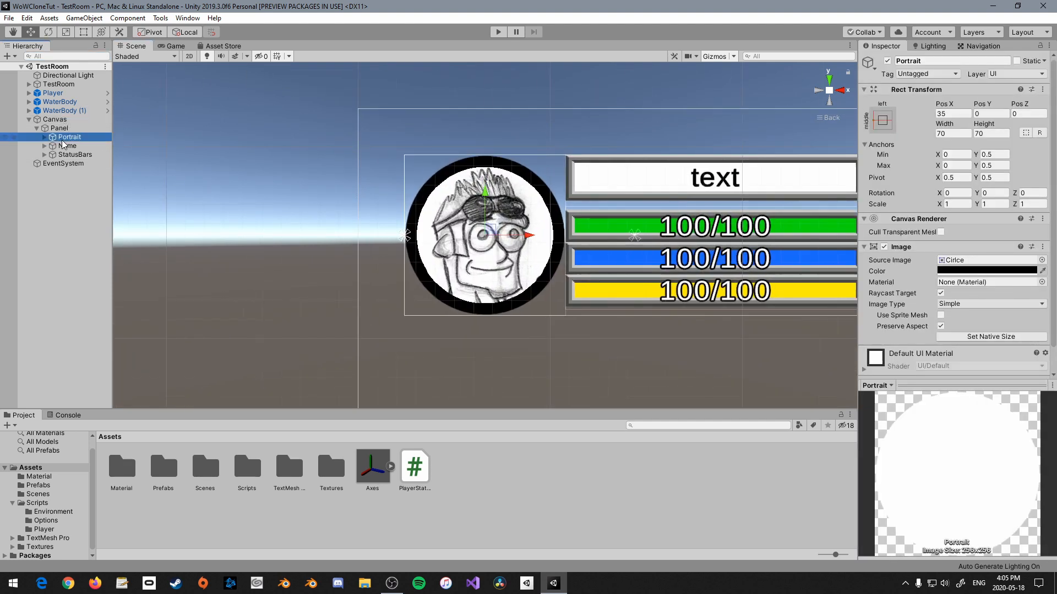
key("ctrl+d")
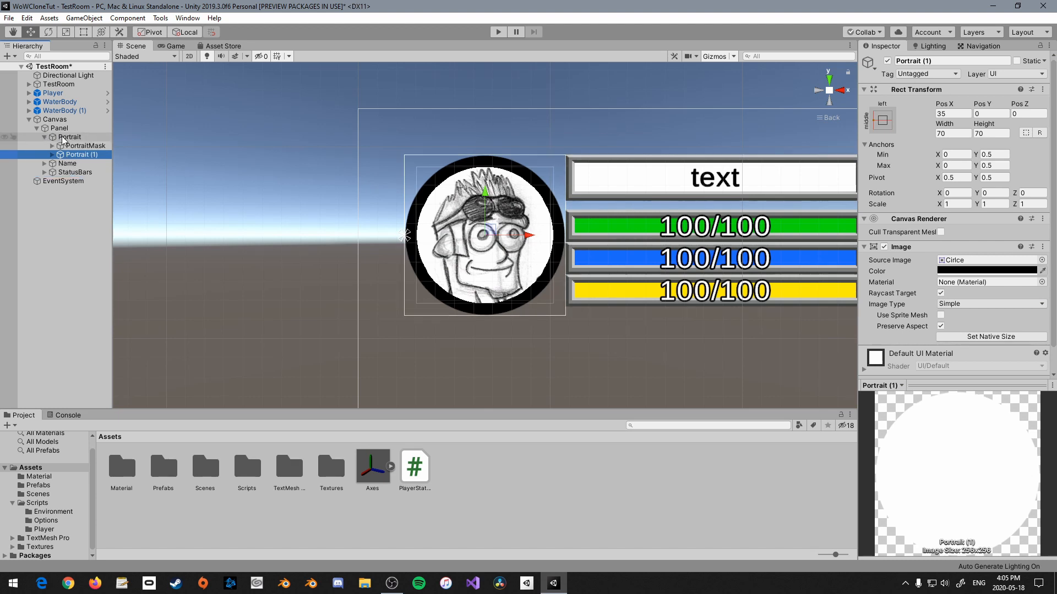
Delete the picture inside the copied portrait's PortraitMask and remove its mask component
left_click(60, 163)
left_click(88, 172)
key("Delete")
left_click(86, 165)
right_click(932, 350)
left_click(963, 373)
Set the copied PortraitMask's image color to white
left_click(952, 270)
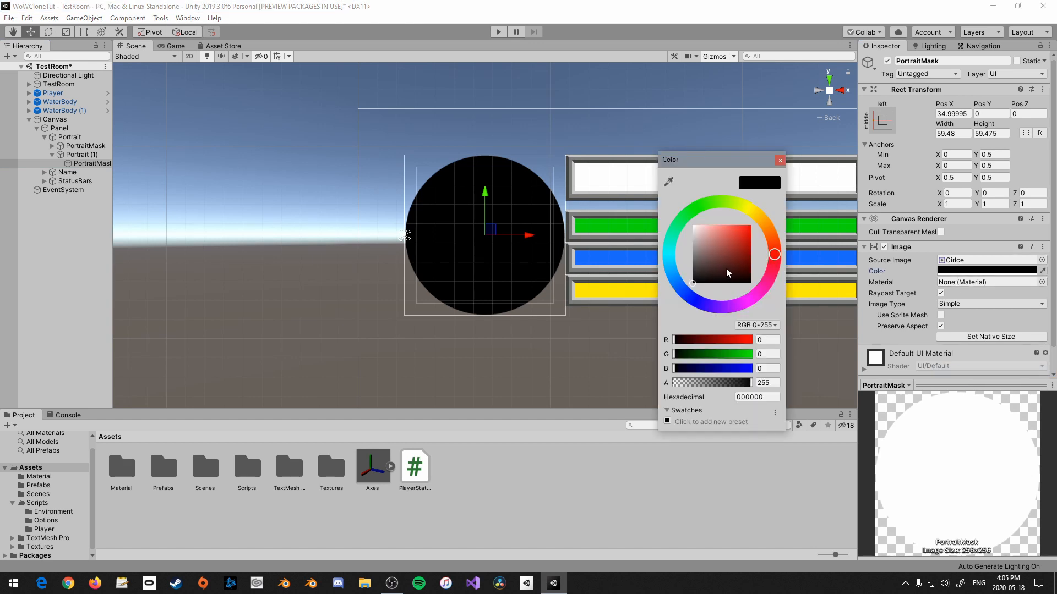
left_click_drag(729, 272, 687, 220)
left_click(780, 159)
Anchor Portrait (1) top right including pivot and position, and set its PortraitMask anchors to stretch in both directions
left_click(89, 155)
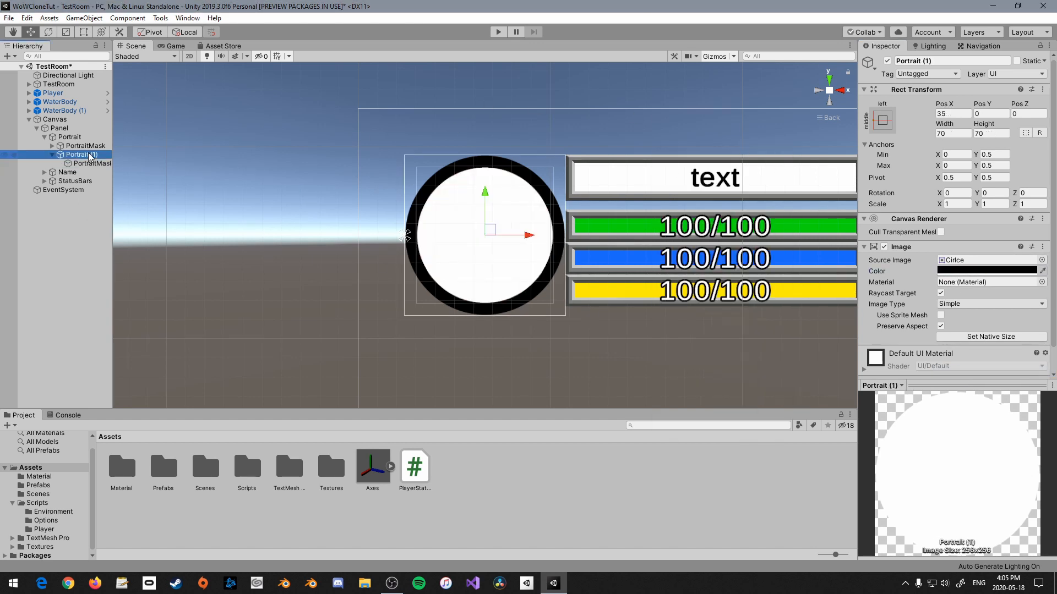
left_click(882, 120)
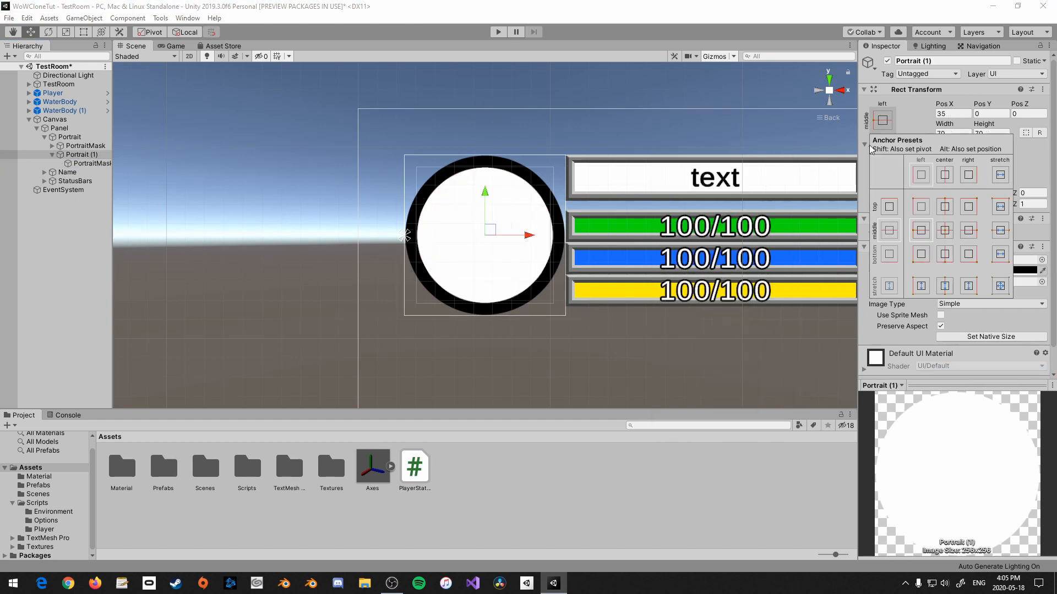
left_click(972, 206, "alt")
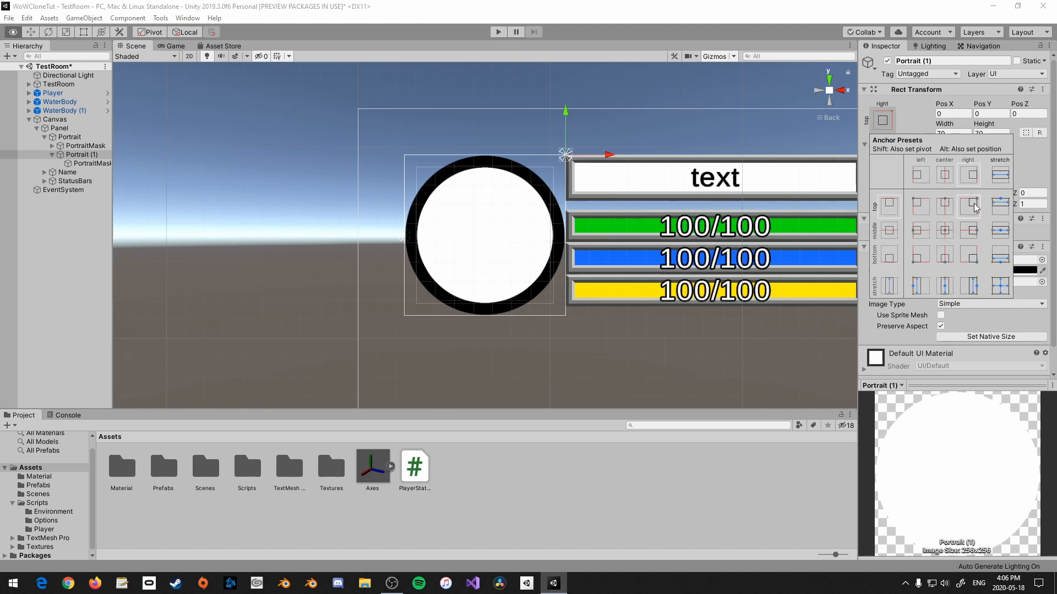
left_click(88, 163)
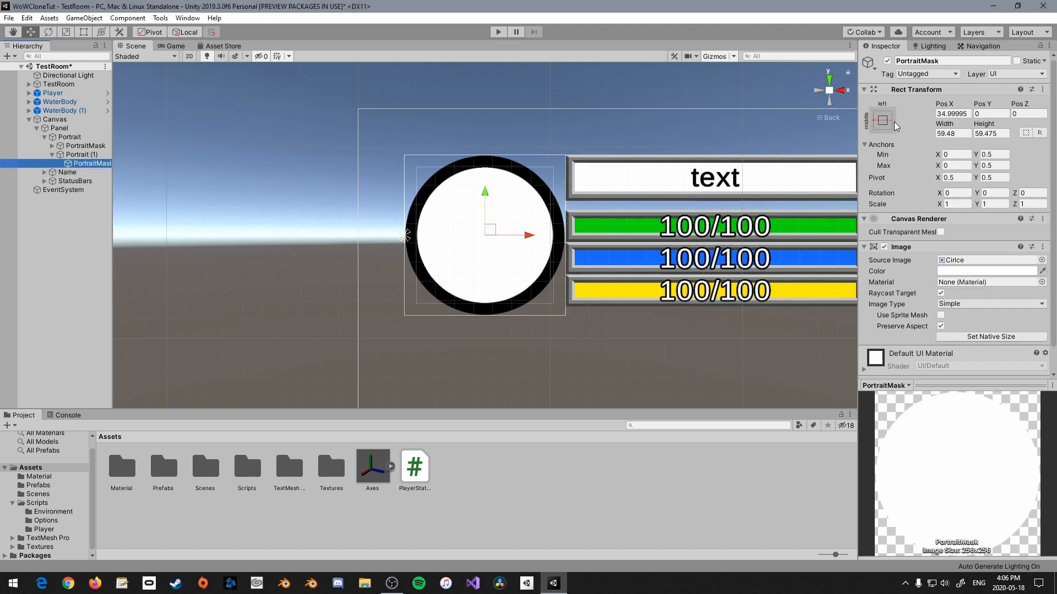
left_click(883, 120)
Shrink Portrait (1) with the Rect tool to a small circle of about 22.5 by 22.5 at the portrait's upper-right corner
left_click(82, 154)
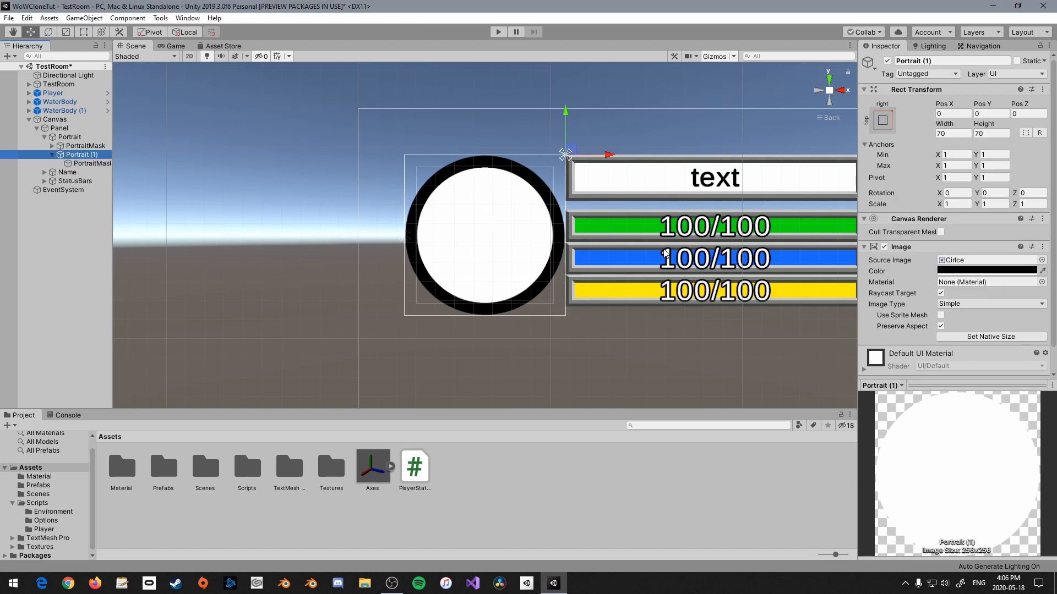
left_click(88, 35)
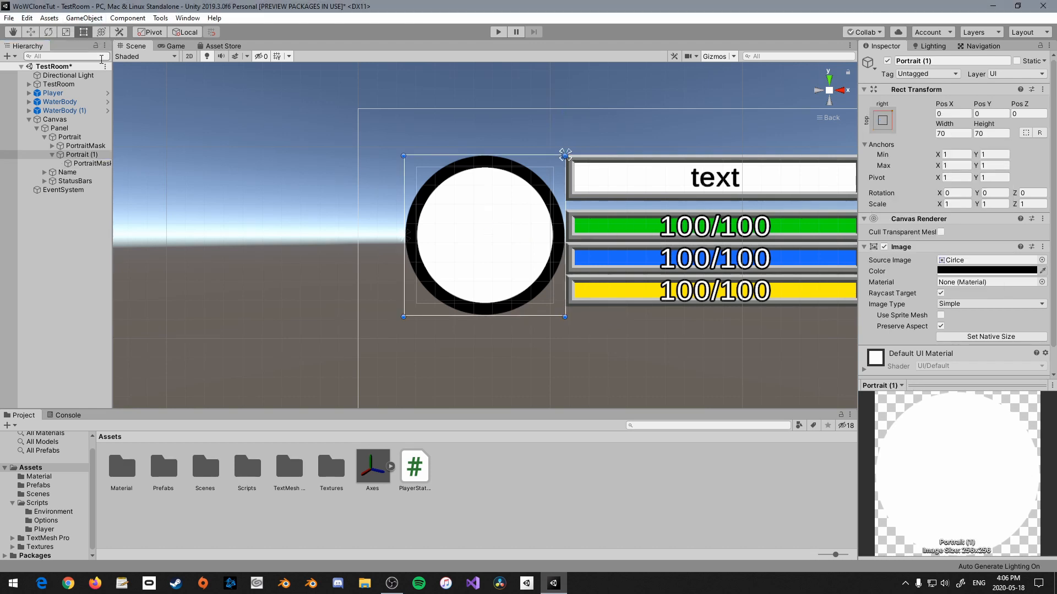
left_click_drag(419, 311, 522, 216)
scroll(528, 198, "up", 8)
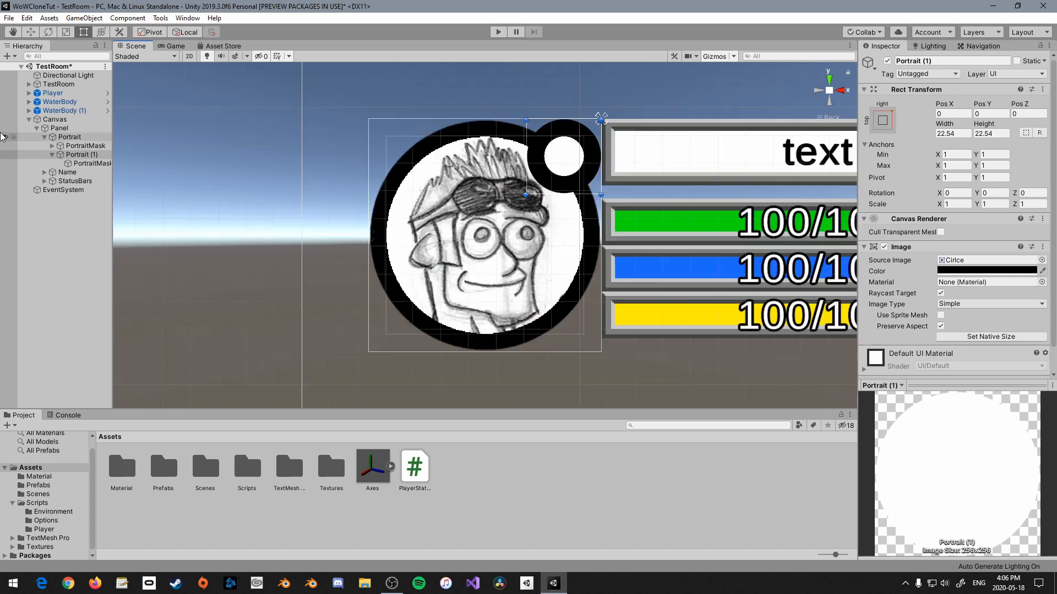
Enlarge the small circle's white PortraitMask evenly around its center, leaving a border of about 2.8
left_click(68, 164)
scroll(506, 220, "up", 4)
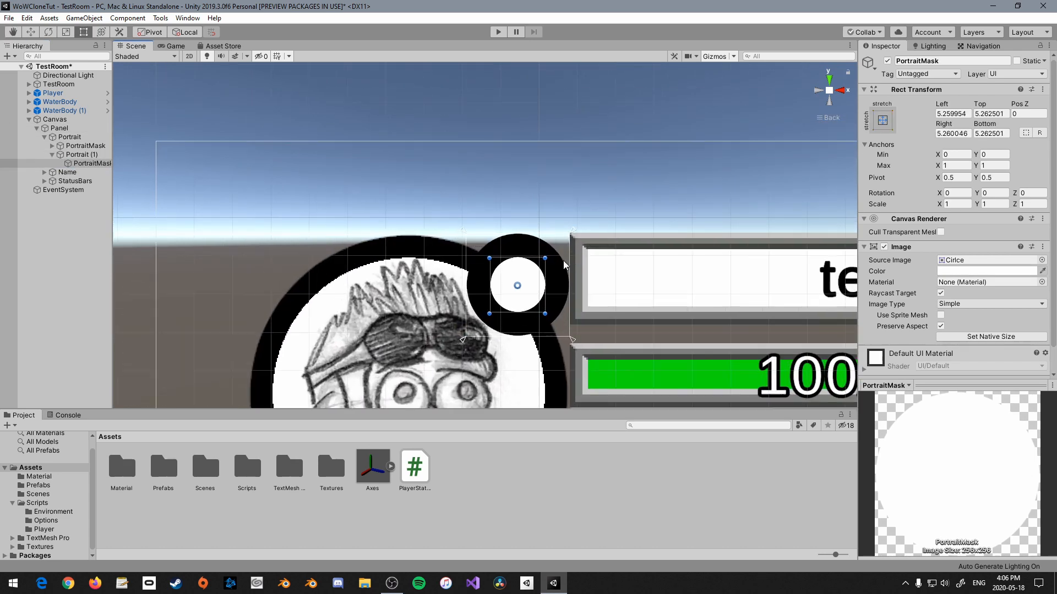
left_click_drag(544, 259, 556, 247, "alt+shift")
scroll(539, 248, "down", 5)
Add a TextMeshPro text inside Portrait (1) and stretch it in both directions to fill its parent
left_click(81, 154)
right_click(82, 155)
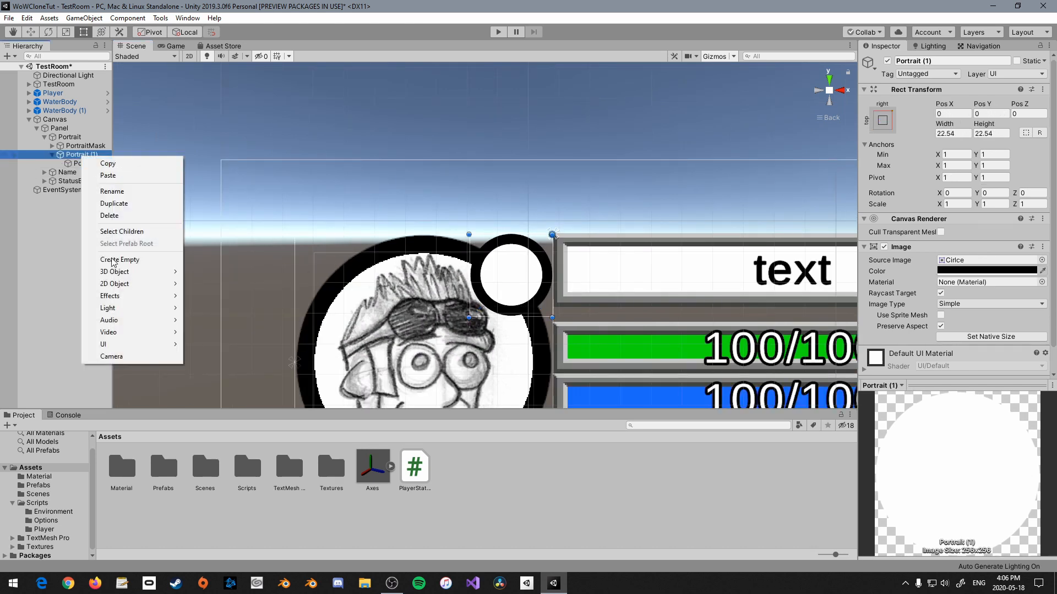
mouse_move(110, 344)
left_click(223, 358)
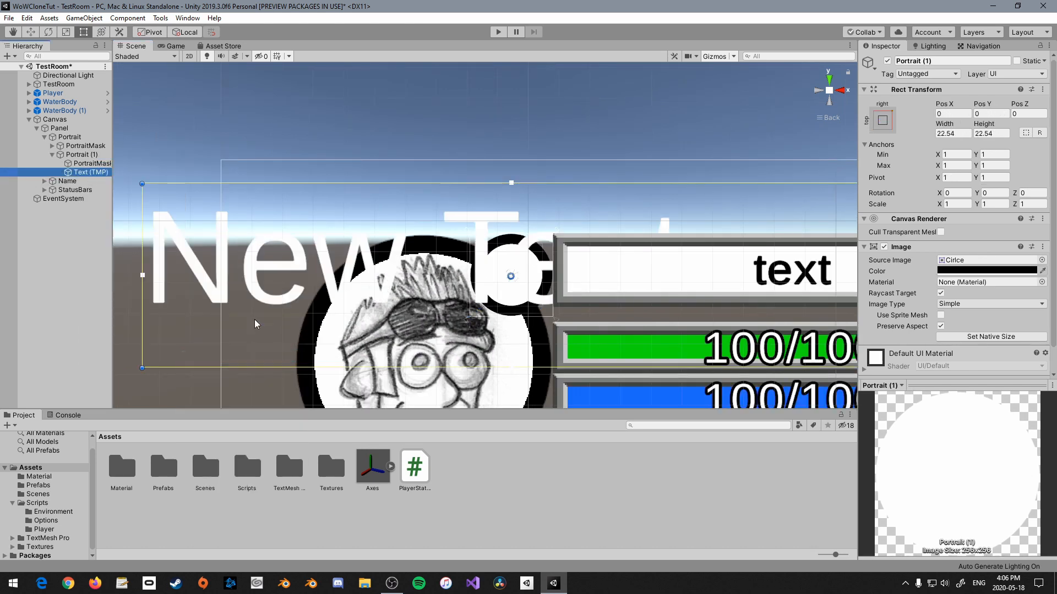
left_click(884, 119)
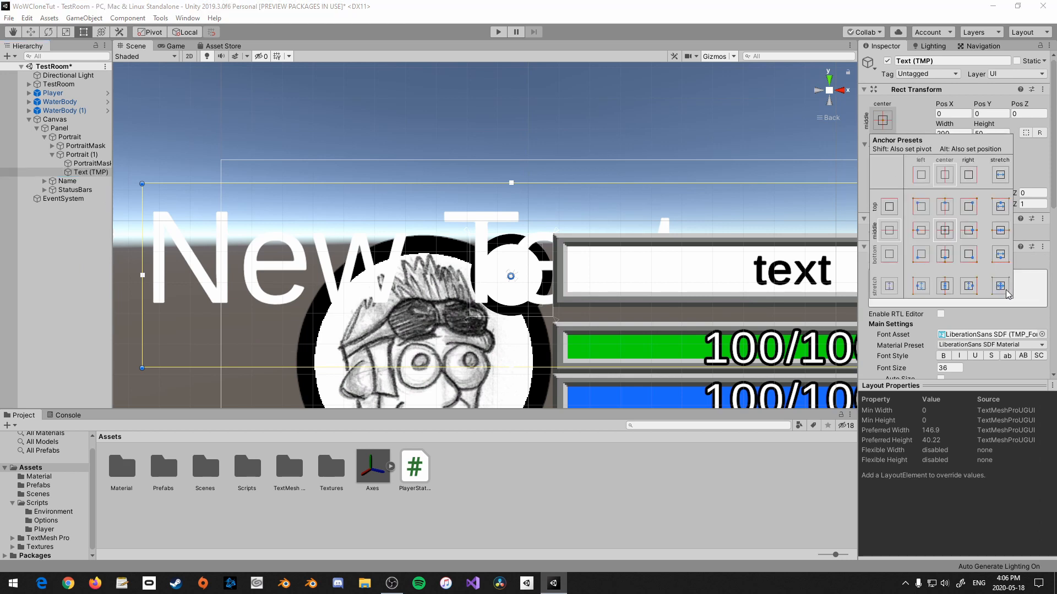
key("shift+alt")
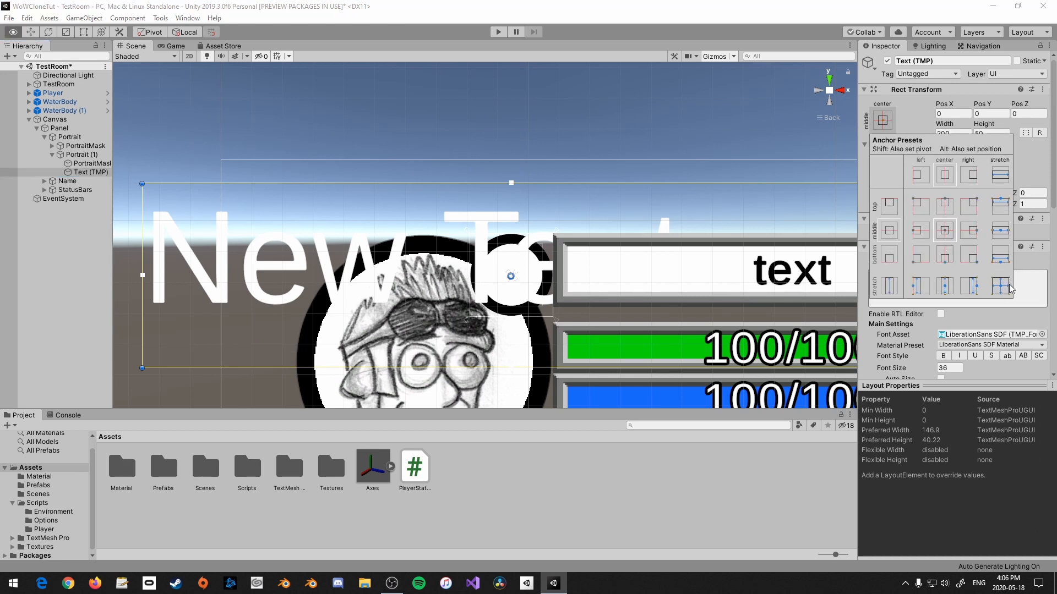
left_click(1004, 290, "alt+shift")
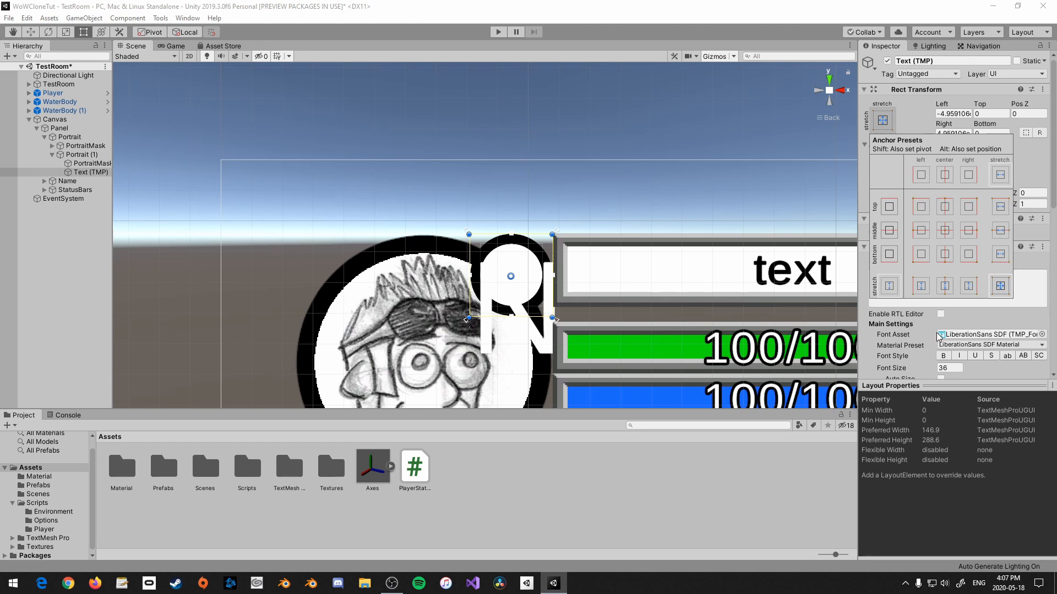
Enable Auto Size on the new text with a minimum size of 1, and set its text to 60
scroll(943, 231, "down", 3)
left_click(941, 215)
left_click(940, 215)
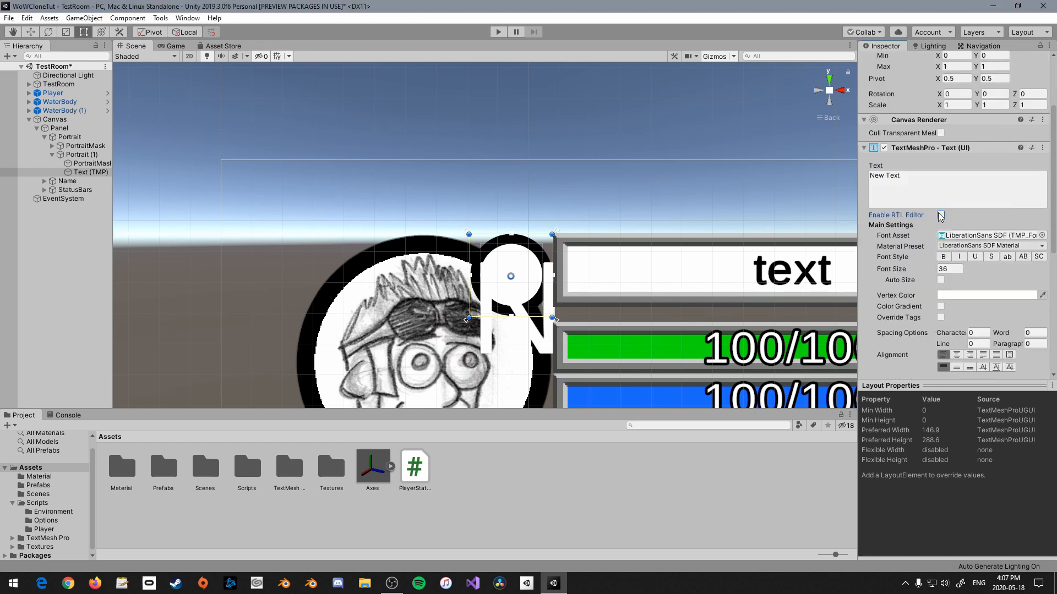
left_click(940, 280)
left_click(956, 291)
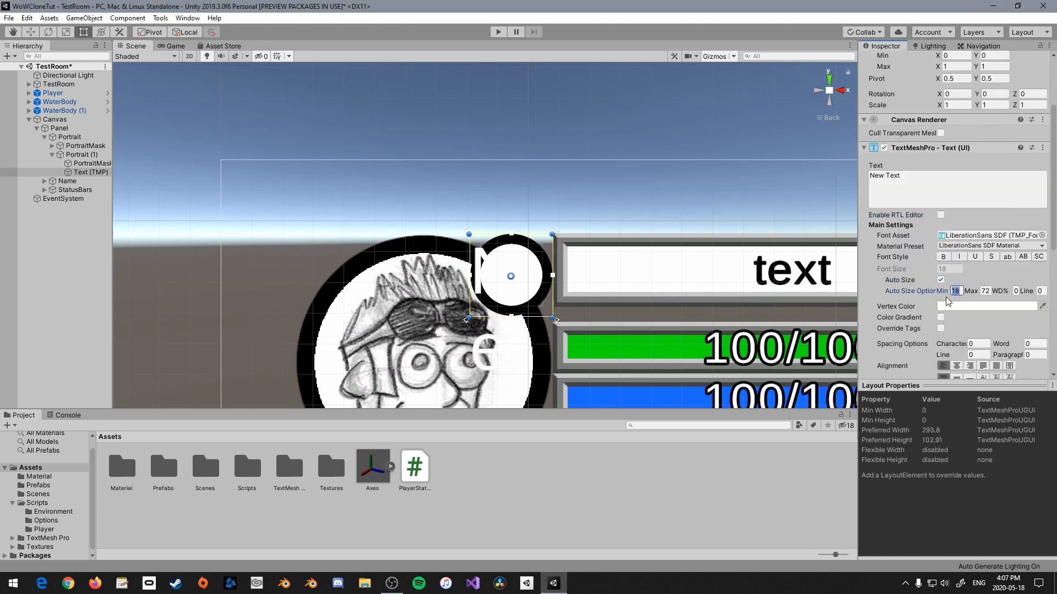
type("1")
left_click_drag(915, 186, 827, 190)
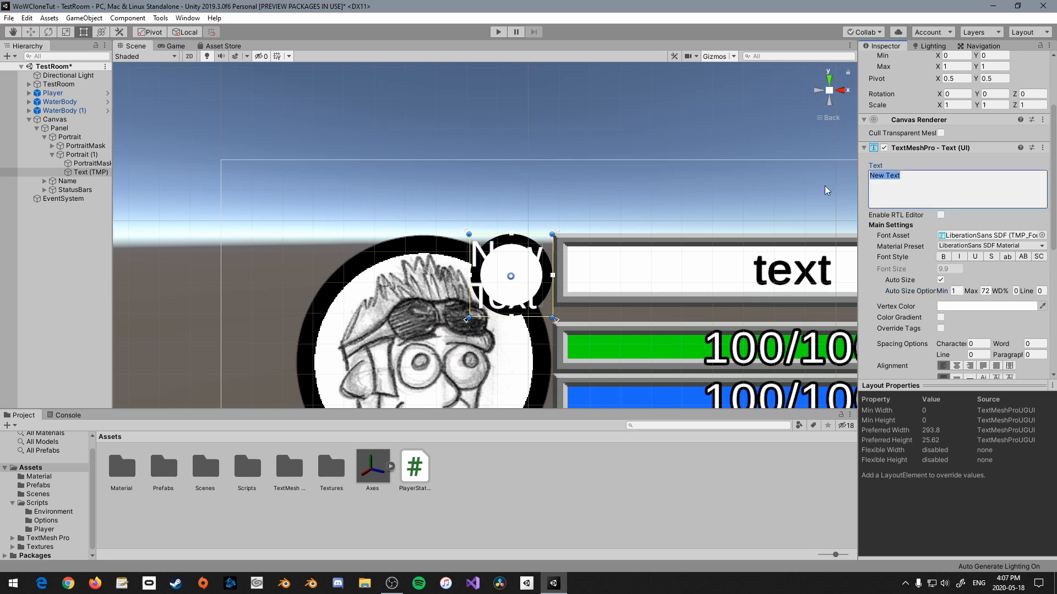
type("60")
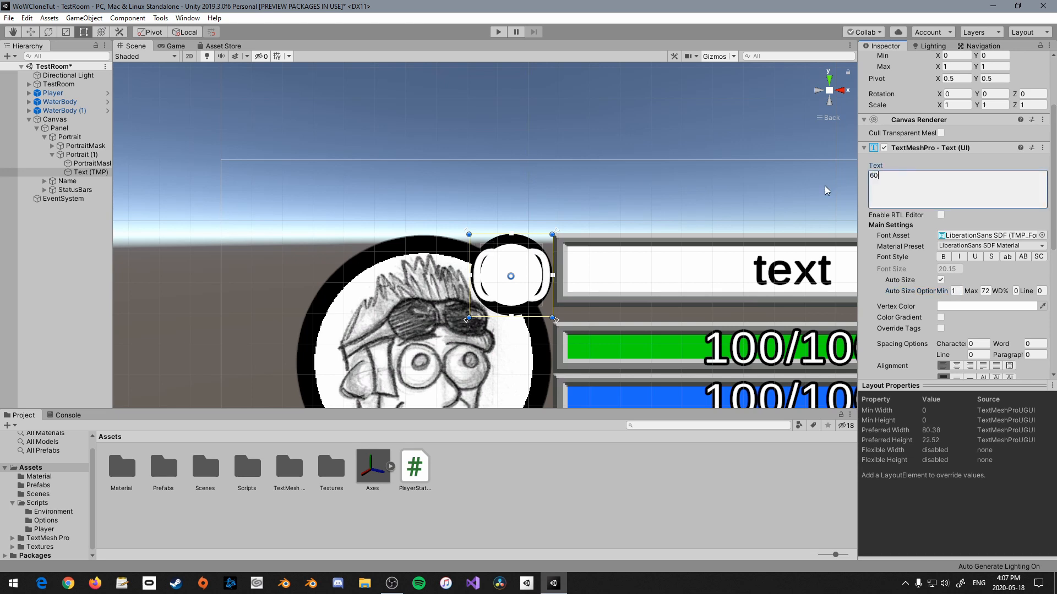
Center the 60 text horizontally and vertically, and set its material's face color to black
scroll(957, 270, "down", 3)
left_click(956, 266)
left_click(958, 280)
scroll(957, 278, "down", 5)
left_click(954, 246)
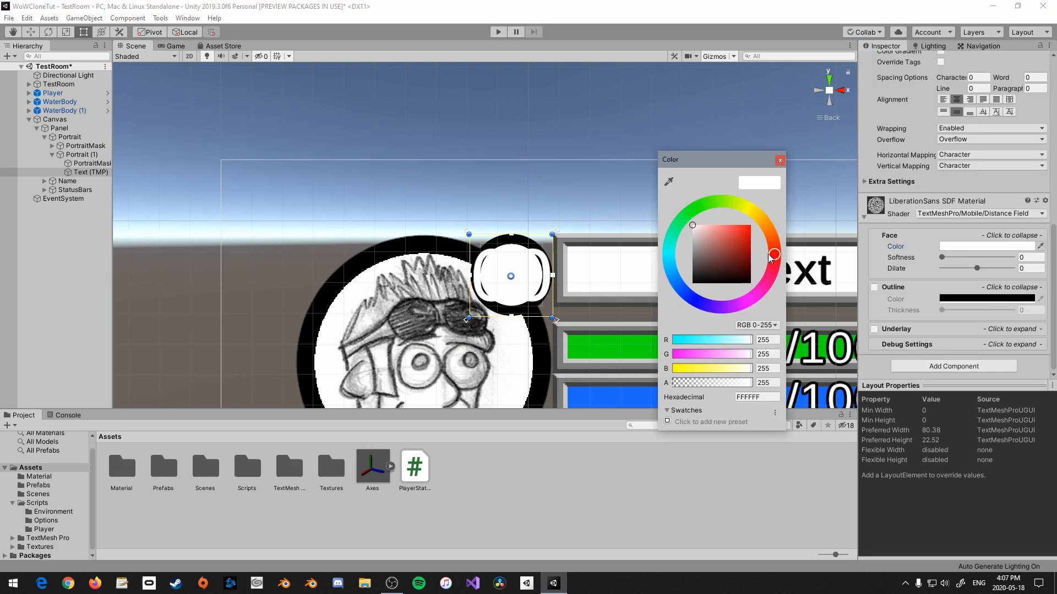
left_click_drag(725, 246, 690, 284)
left_click(781, 158)
Make the 60 text bold and shrink its text box so the number fits inside the white circle
scroll(924, 150, "up", 3)
left_click(943, 90)
left_click_drag(552, 317, 532, 303)
scroll(532, 304, "down", 5)
Rename the Portrait (1) object to Level
left_click(69, 160)
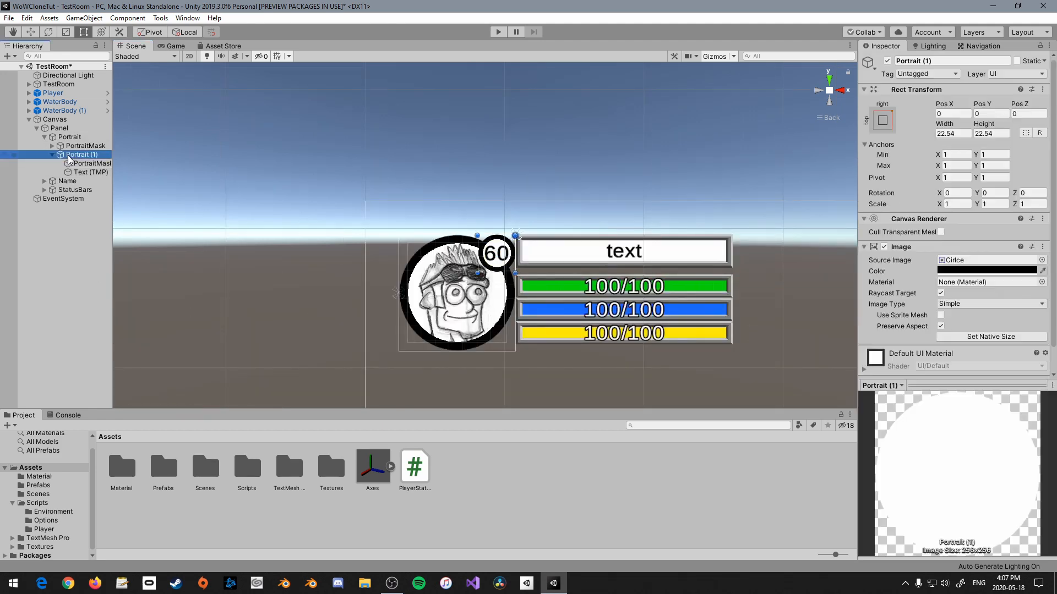
left_click(937, 62)
type("Level")
key("Return")
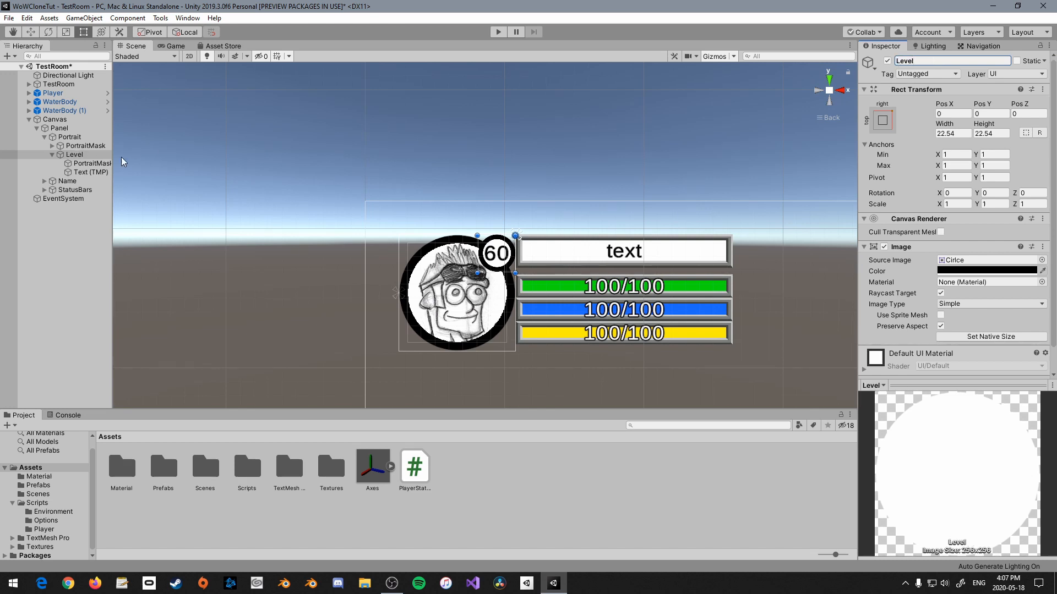
Rename Level's text child to LevelText and its inner white circle to LevelInner
left_click(88, 172)
left_click(950, 61)
type("LevelText")
key("Return")
left_click(75, 155)
left_click(79, 164)
left_click(944, 61)
type("LevelInner")
key("Return")
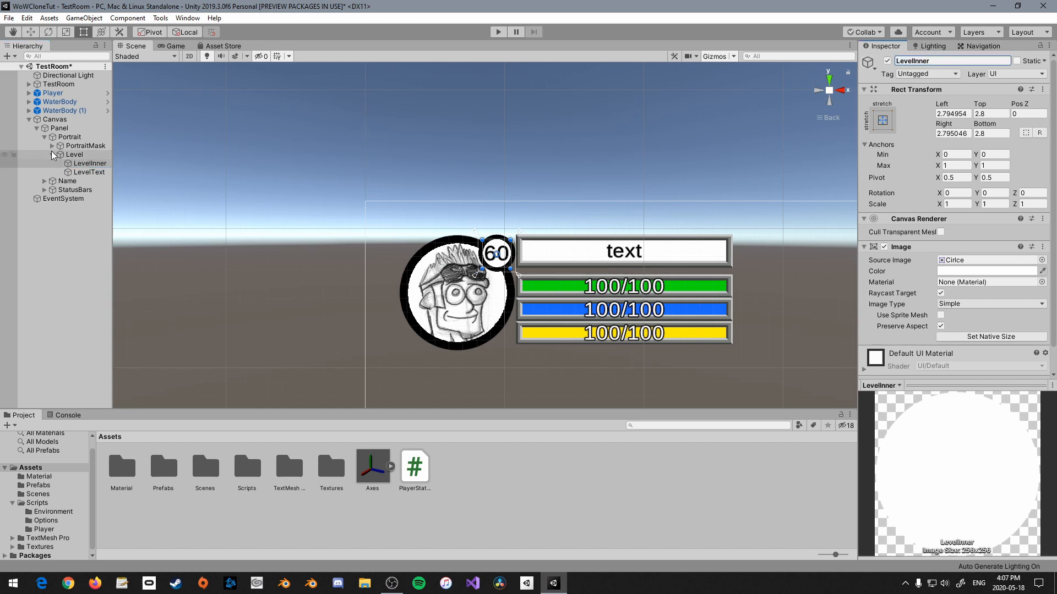
Collapse the Portrait hierarchy and rename the canvas Panel to PlayerStatus
left_click(53, 155)
left_click(44, 137)
left_click(71, 129)
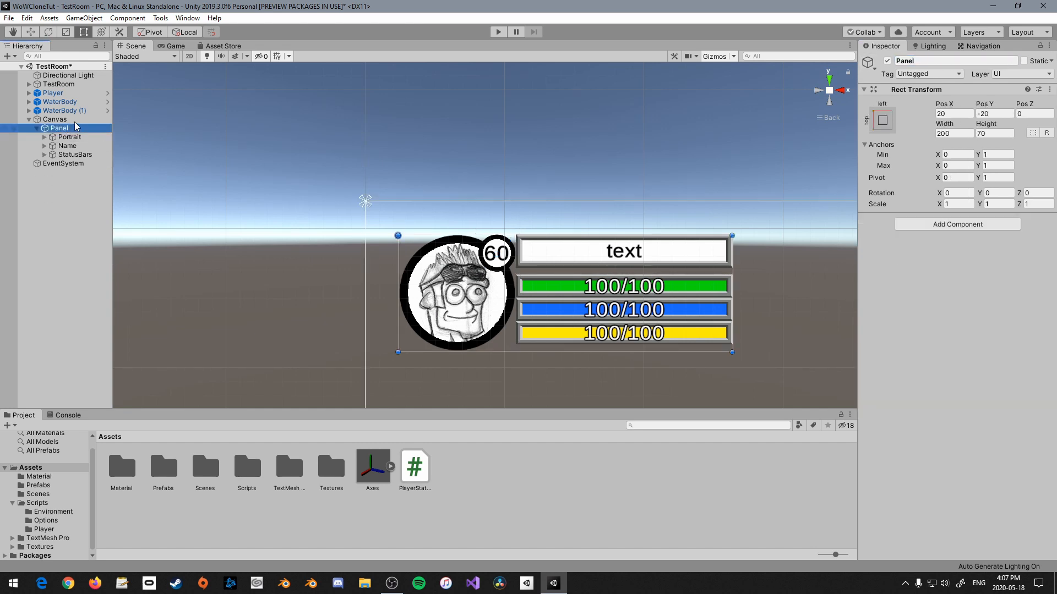
left_click(961, 61)
type("PlayerS")
key("Return")
Create an empty child object under Canvas and set its width to 400 and height to 60
right_click(55, 120)
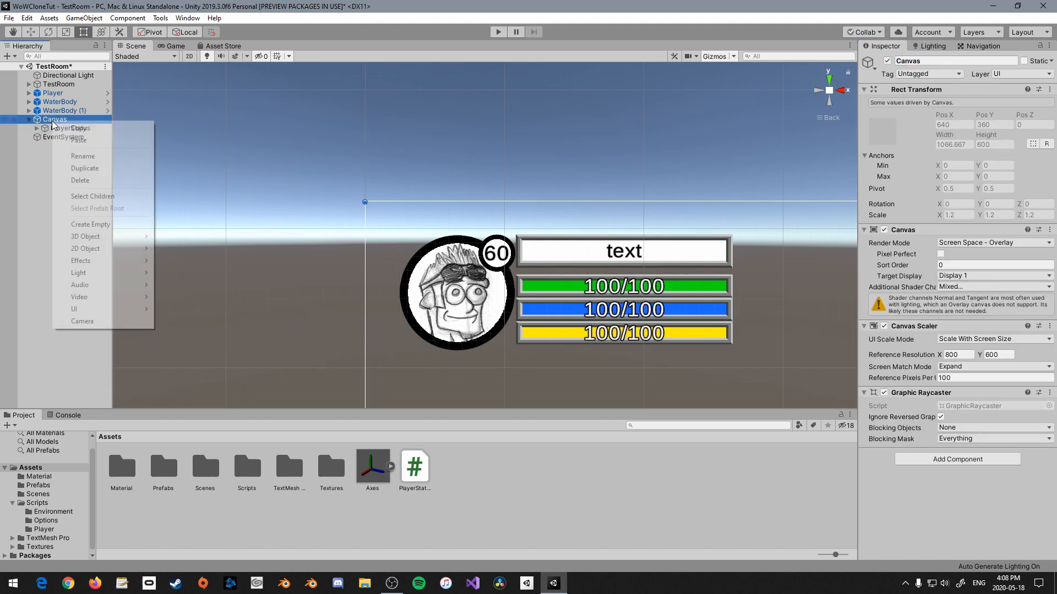
left_click(37, 206)
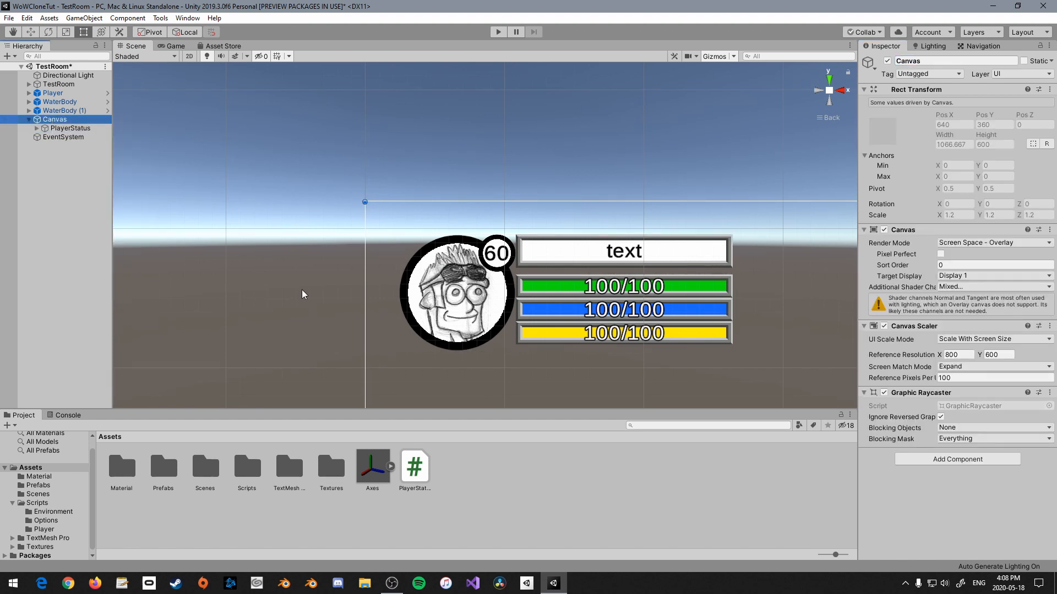
scroll(491, 352, "down", 5)
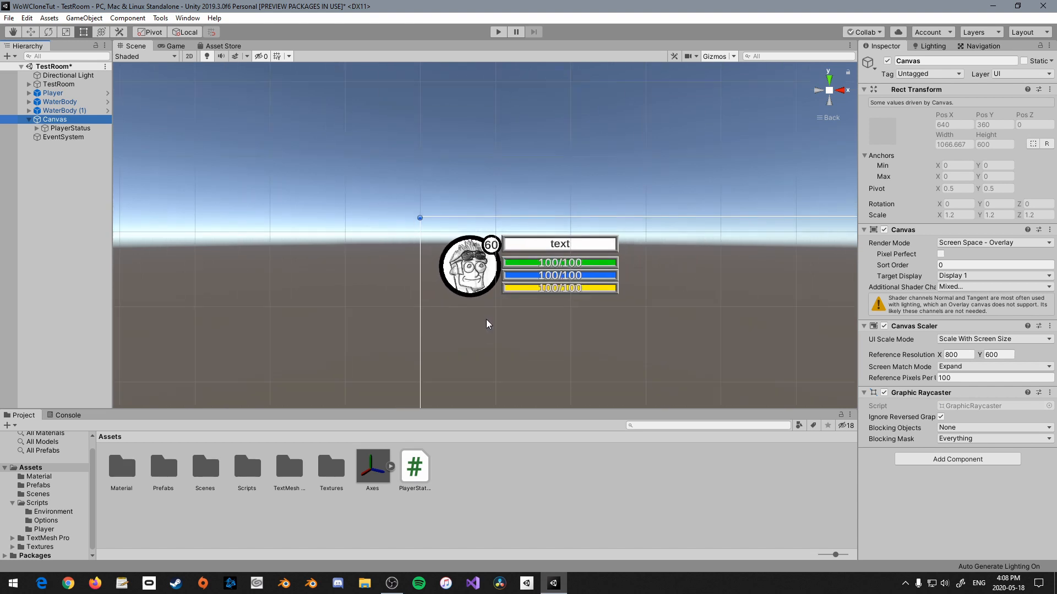
key("f")
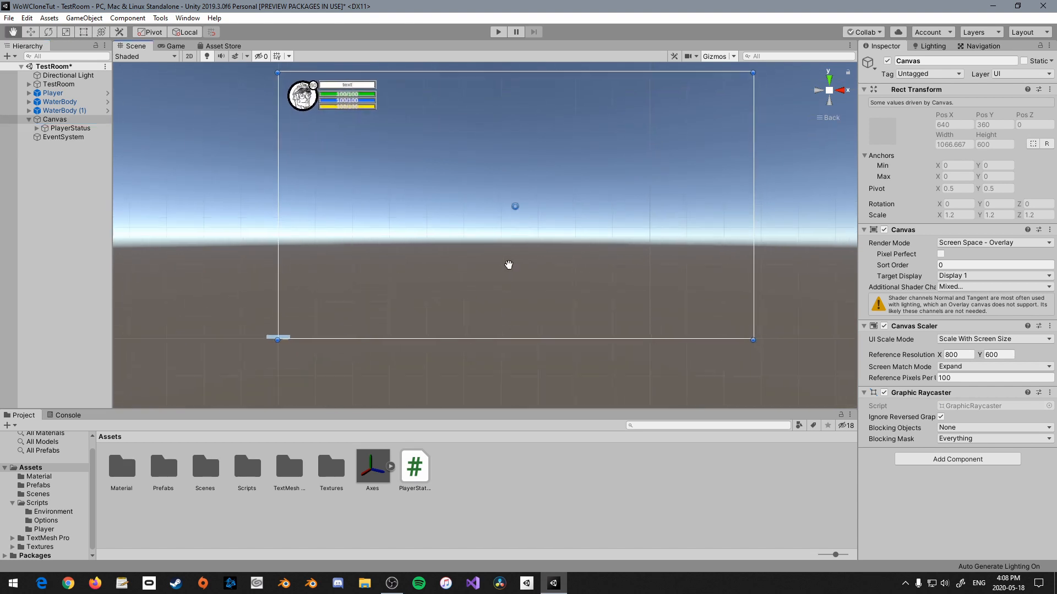
scroll(520, 281, "up", 1)
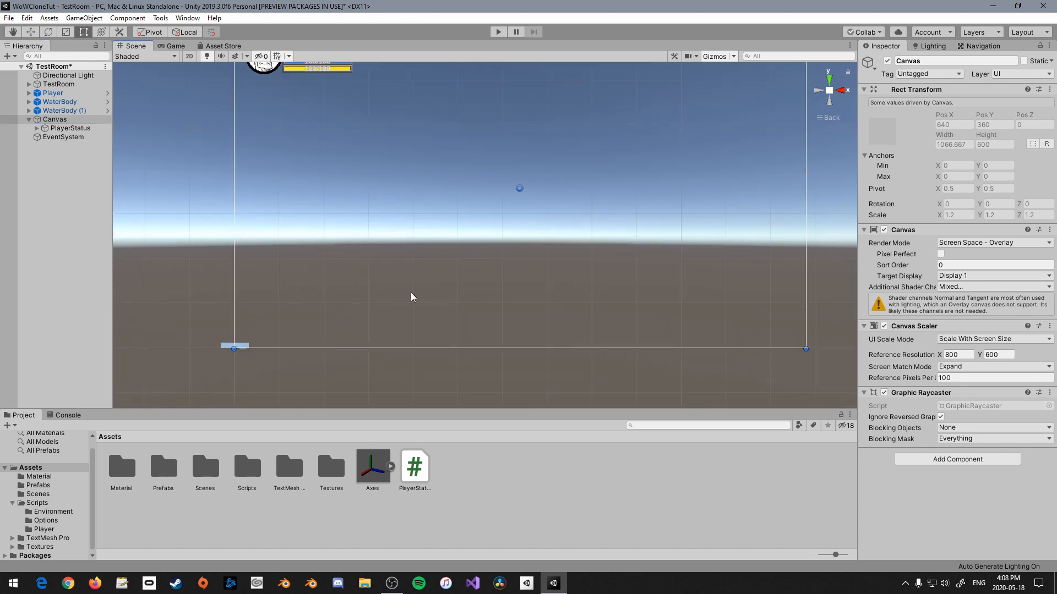
right_click(54, 120)
left_click(82, 229)
left_click(953, 134)
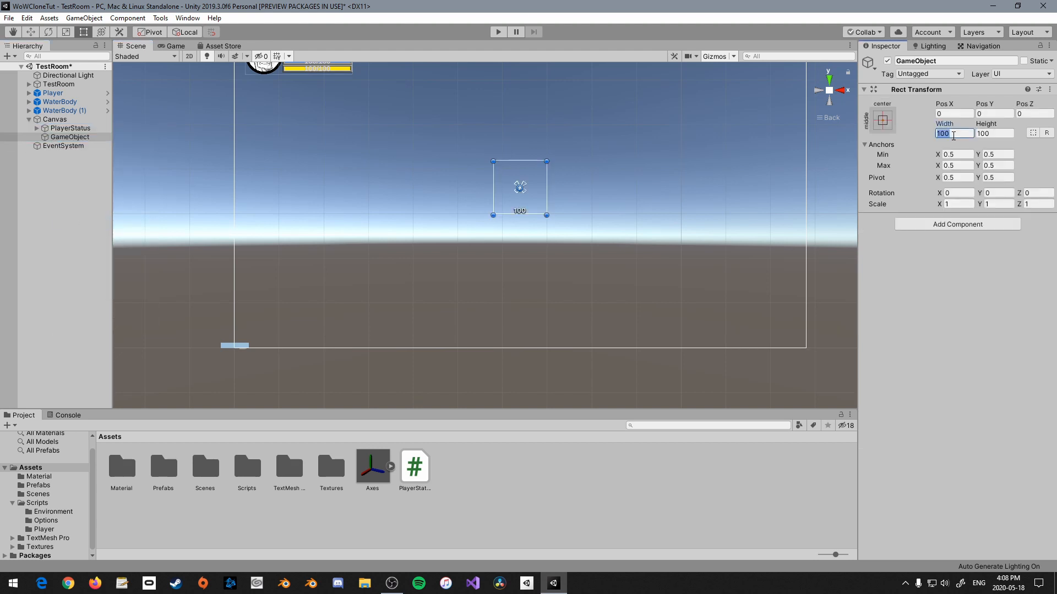
type("400")
key("Tab")
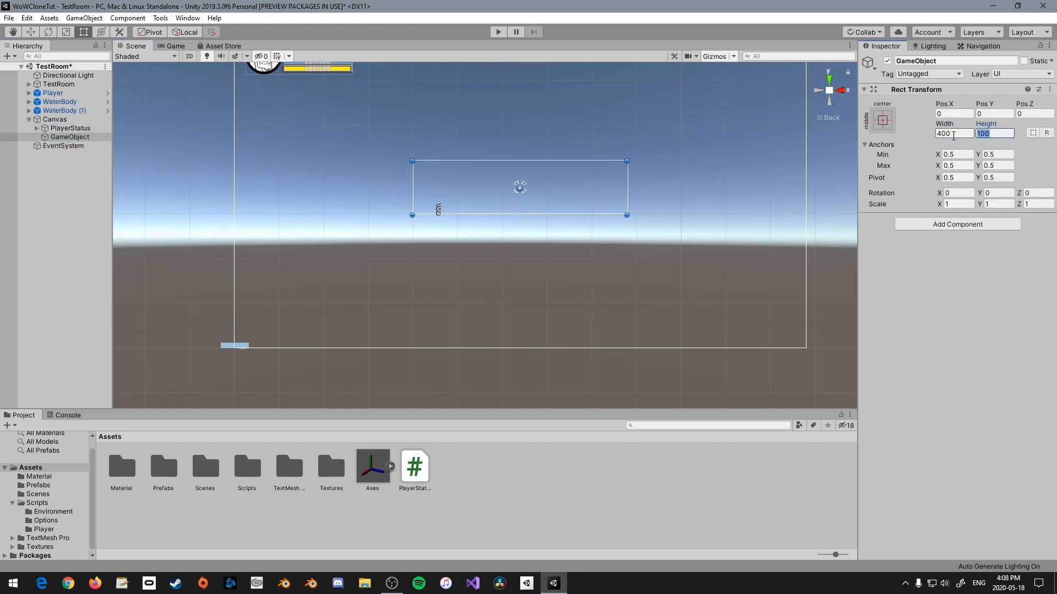
type("60")
Anchor the new empty object, including pivot and position, to the canvas's bottom centre and name it ActionBar
left_click(883, 120)
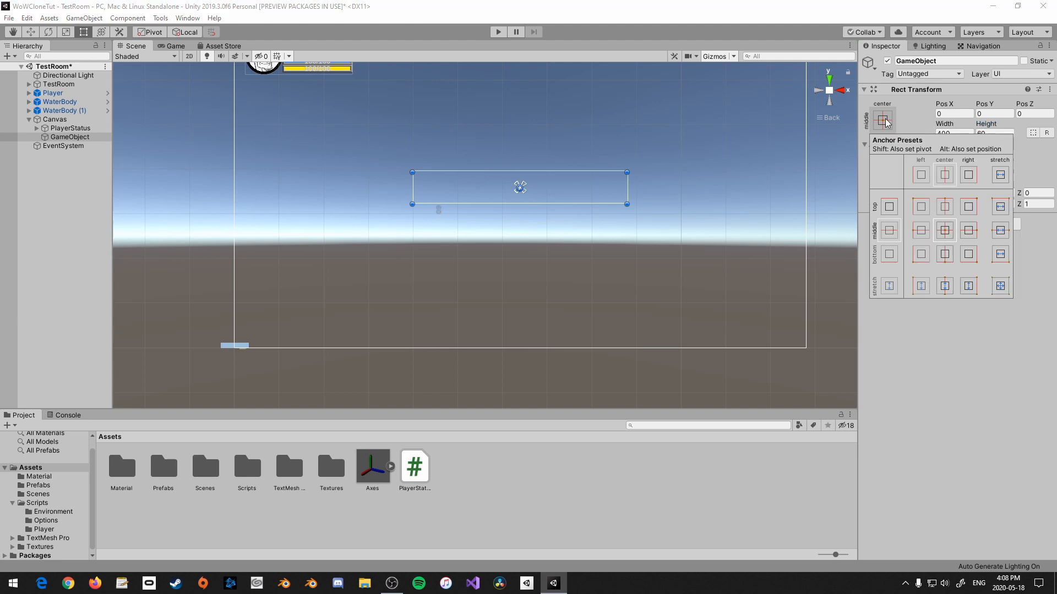
left_click(946, 258, "alt+shift")
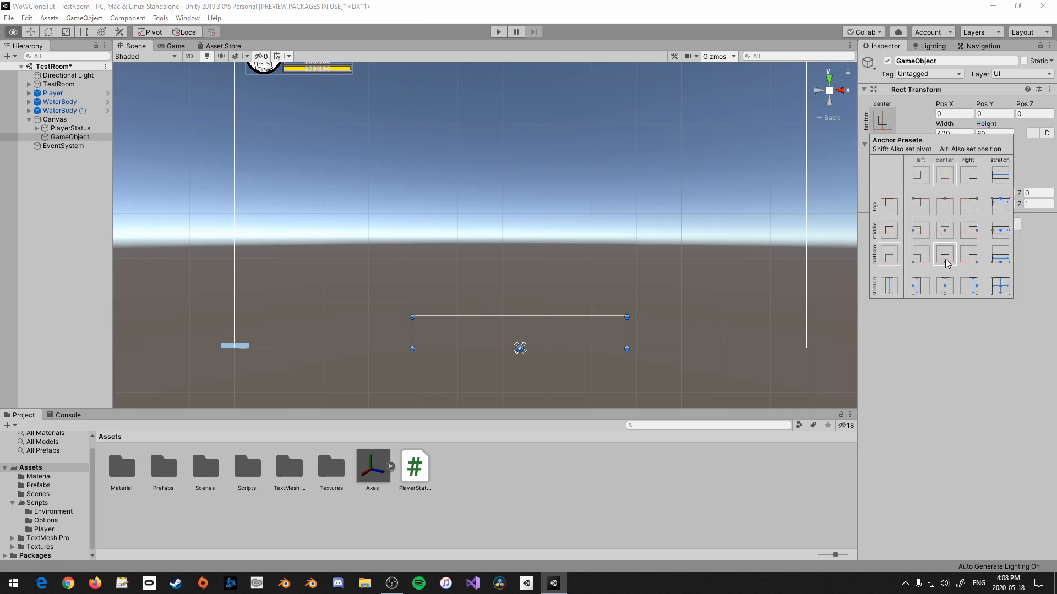
left_click(948, 61)
type("ActionBar")
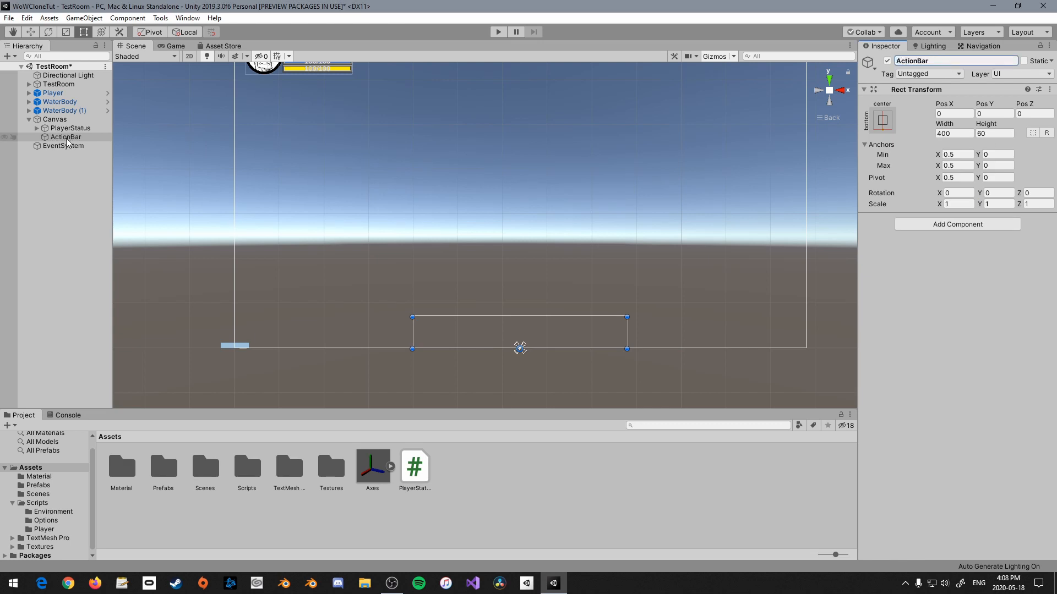
Add a UI Image as a child of ActionBar and stretch it to fill the parent in both directions
right_click(75, 136)
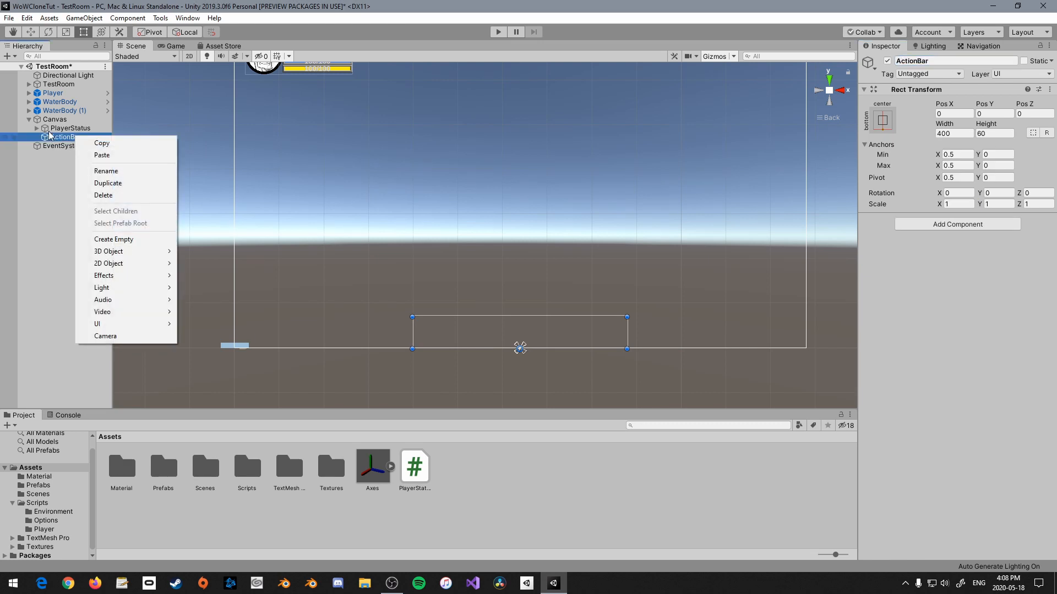
mouse_move(132, 327)
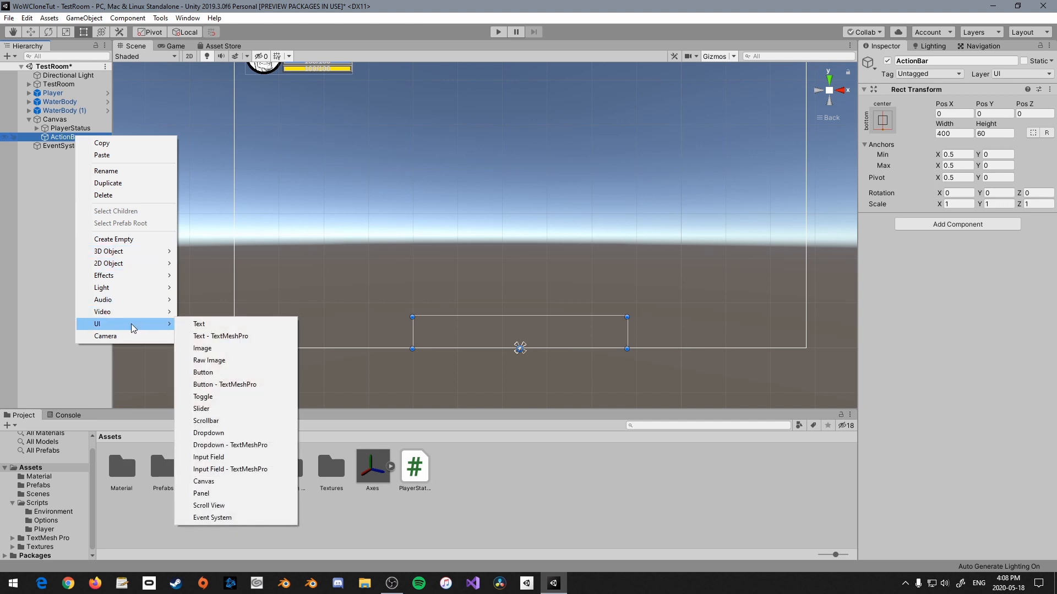
left_click(236, 349)
left_click(882, 120)
left_click(1000, 286, "alt")
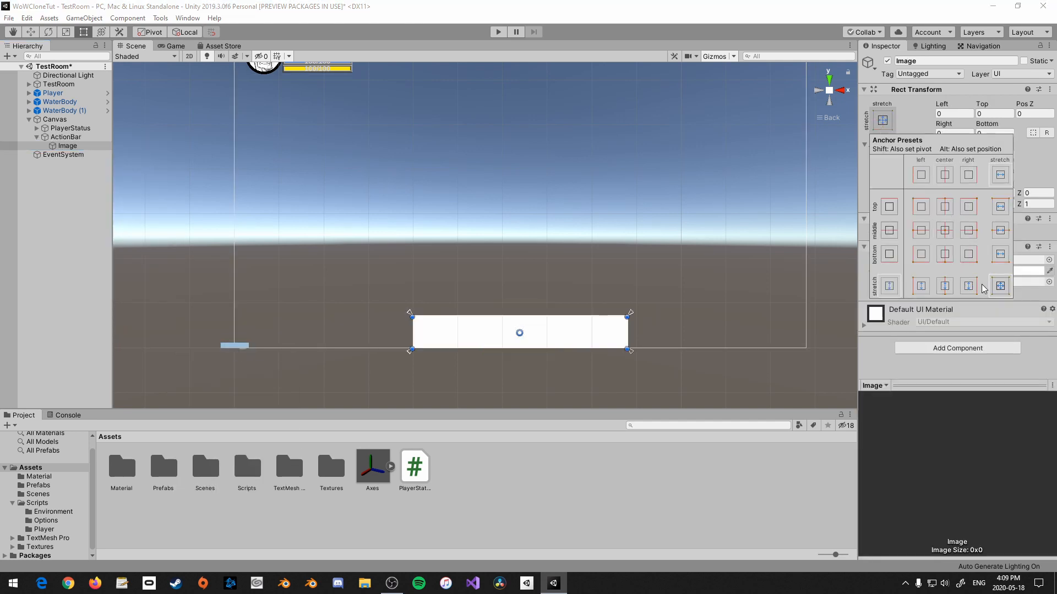
Anchor the Image and its pivot to ActionBar's bottom centre and set its height to 40
scroll(592, 350, "up", 1)
scroll(592, 350, "up", 2)
left_click(701, 306)
middle_click_drag(715, 357, 669, 241)
scroll(670, 241, "up", 2)
left_click(882, 121)
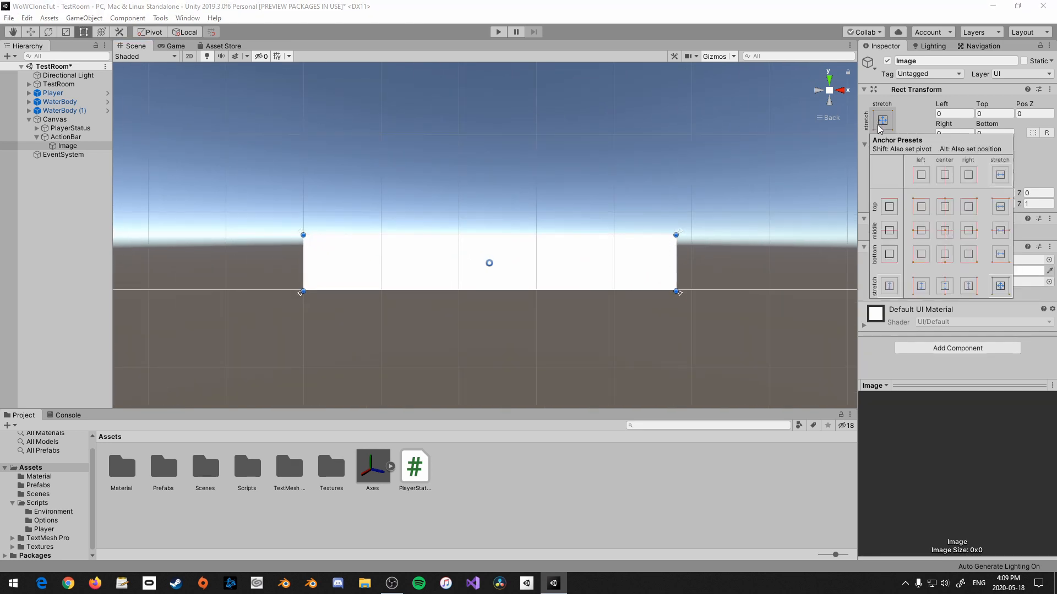
left_click(947, 259)
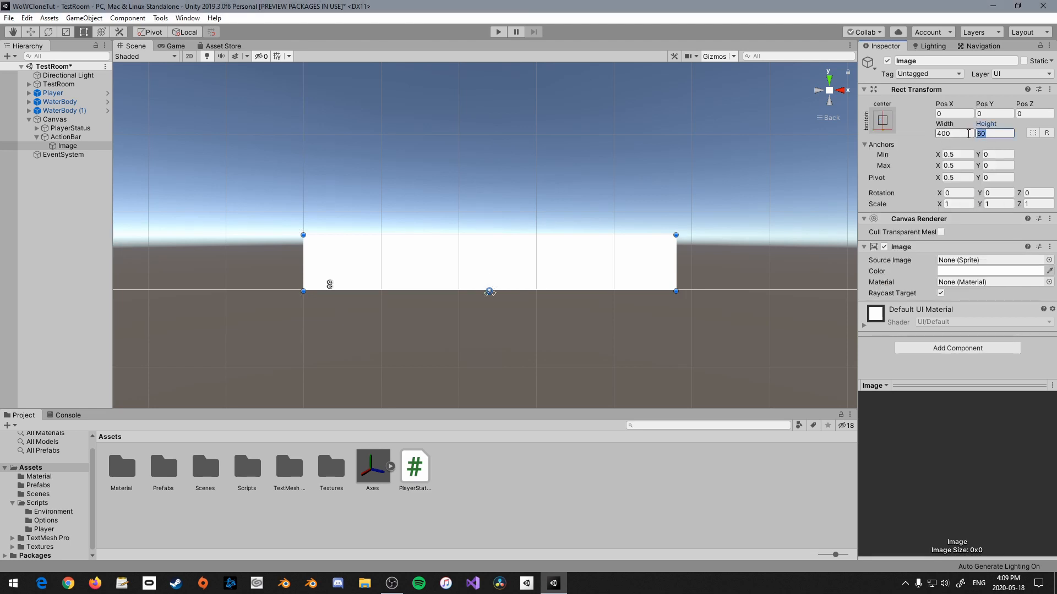
type("40")
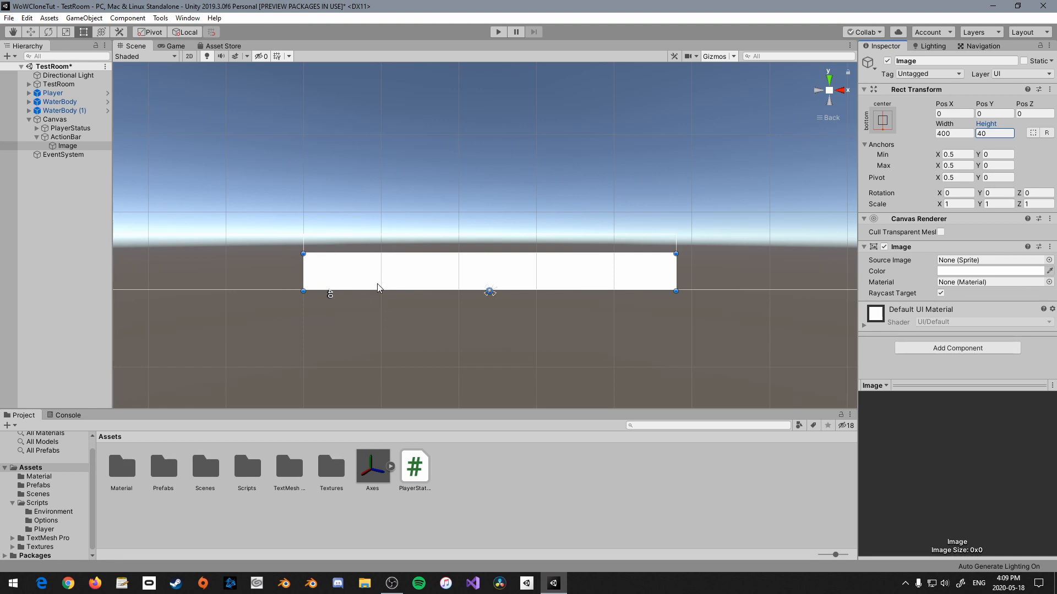
left_click(944, 125)
left_click(712, 200)
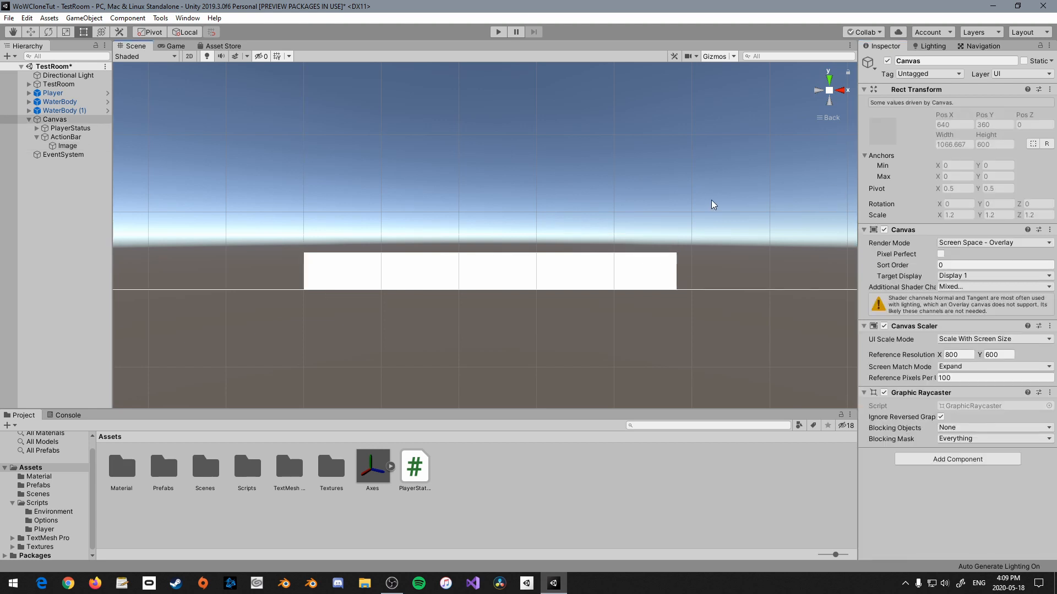
Duplicate the Image, anchor the copy with its pivot and position at ActionBar's top centre, and set its height to 20
left_click(66, 136)
left_click(65, 146)
left_click(64, 137)
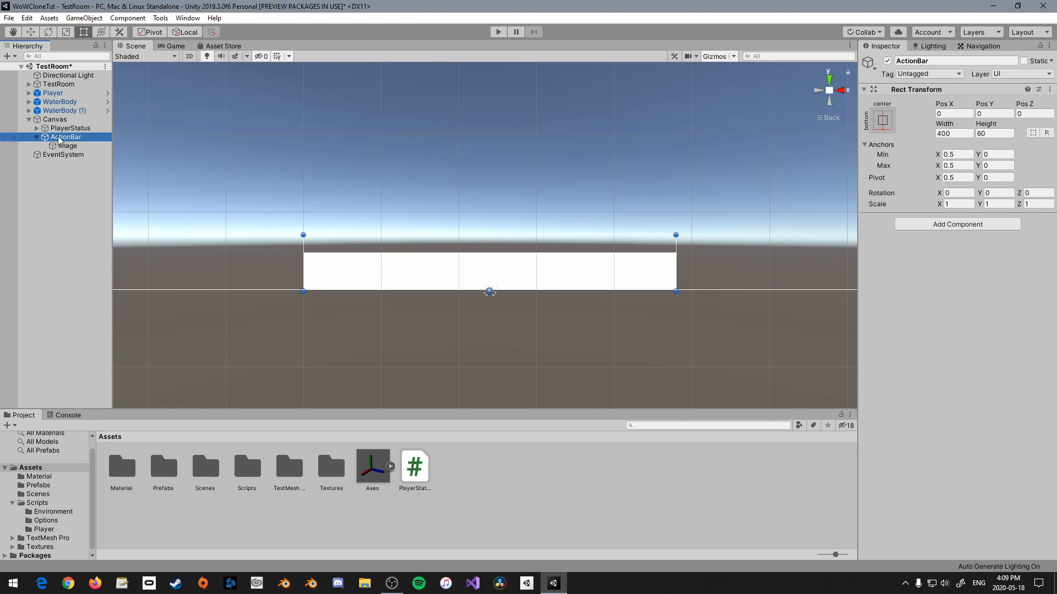
left_click(67, 146)
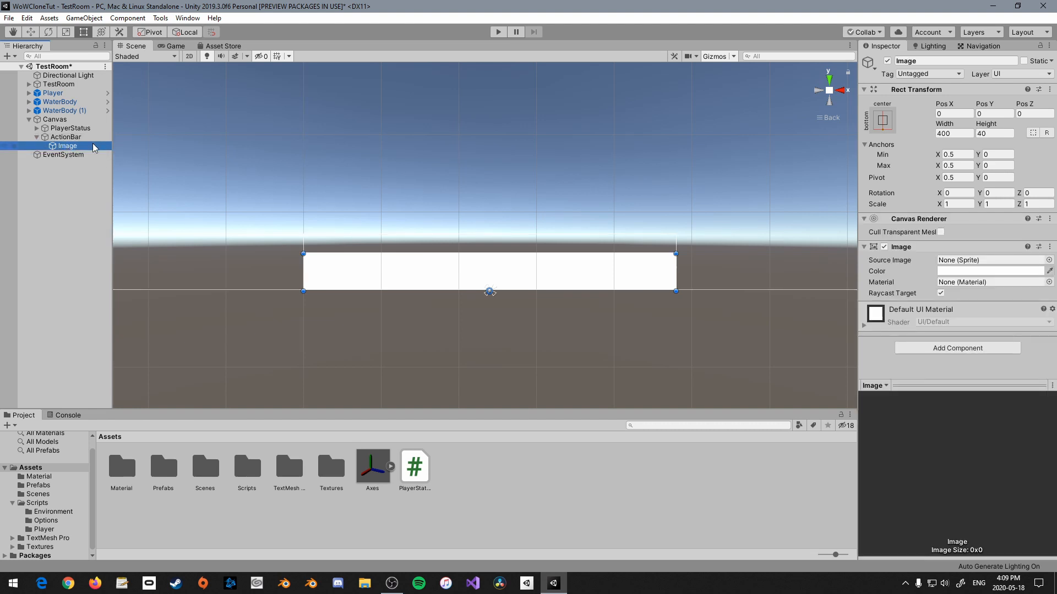
key("ctrl+d")
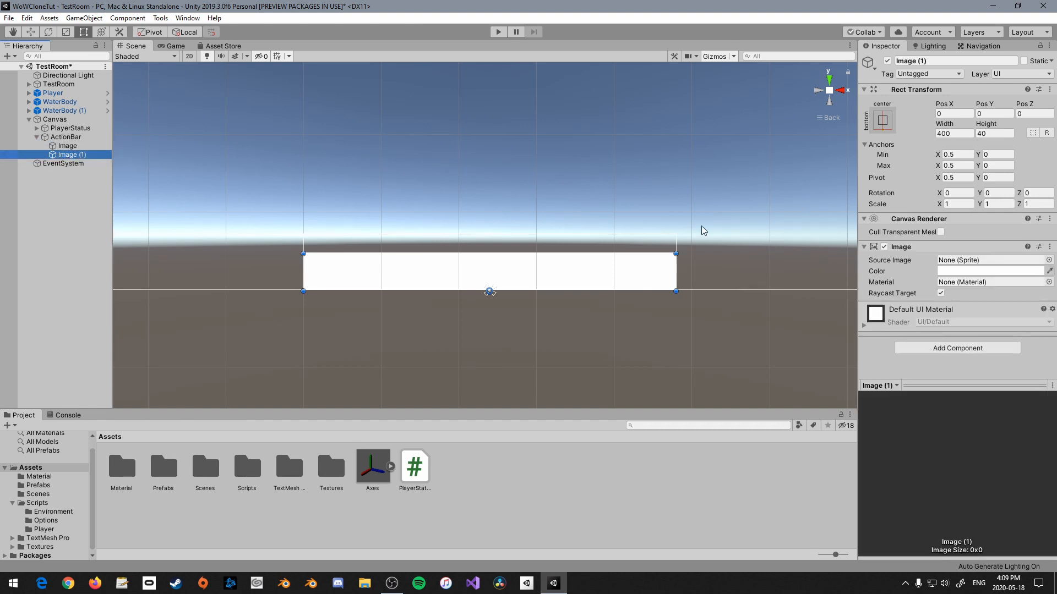
left_click(891, 127)
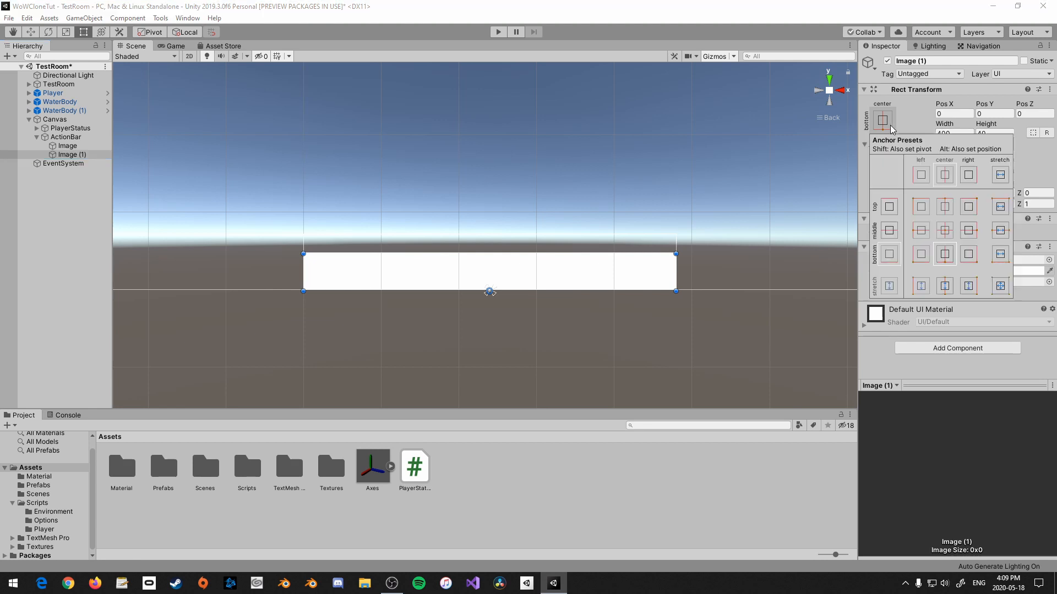
left_click(946, 207)
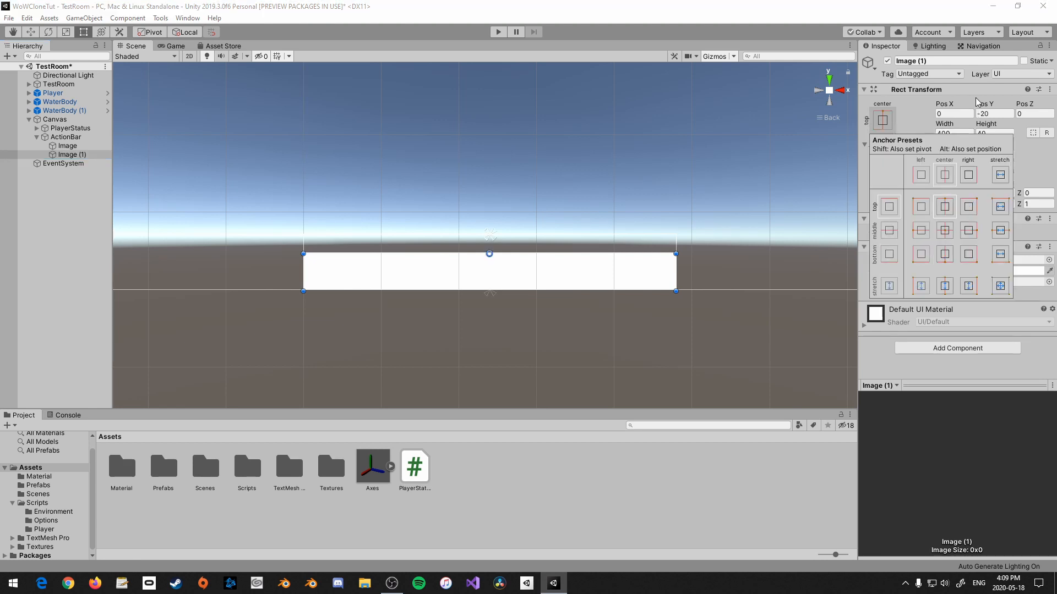
key("shift")
left_click(945, 207, "shift")
type("20")
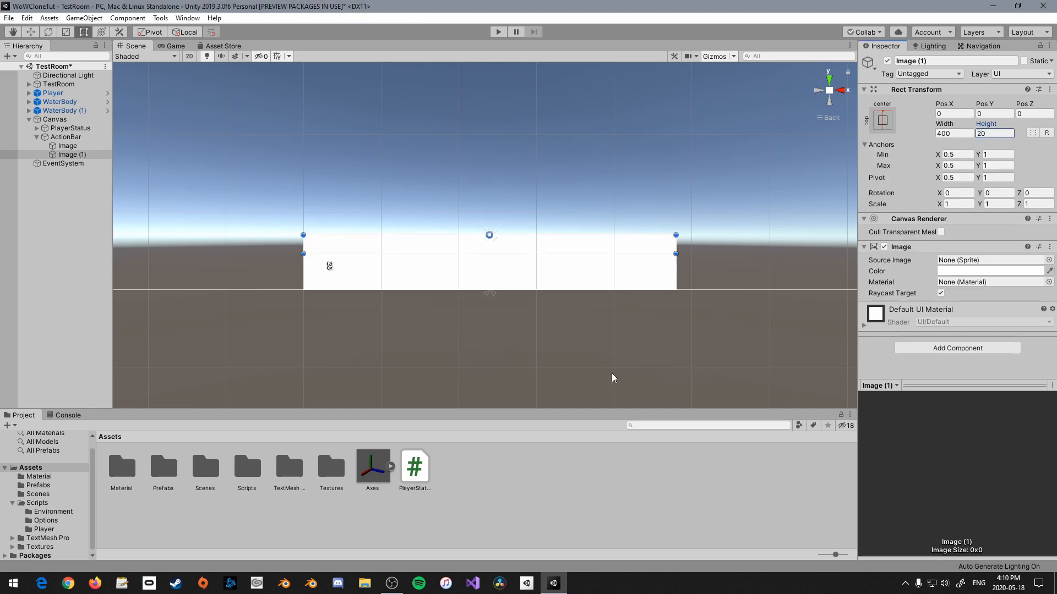
Rename the Image (1) copy to XPBar and the original Image to ActionBar
left_click(916, 60)
type("X")
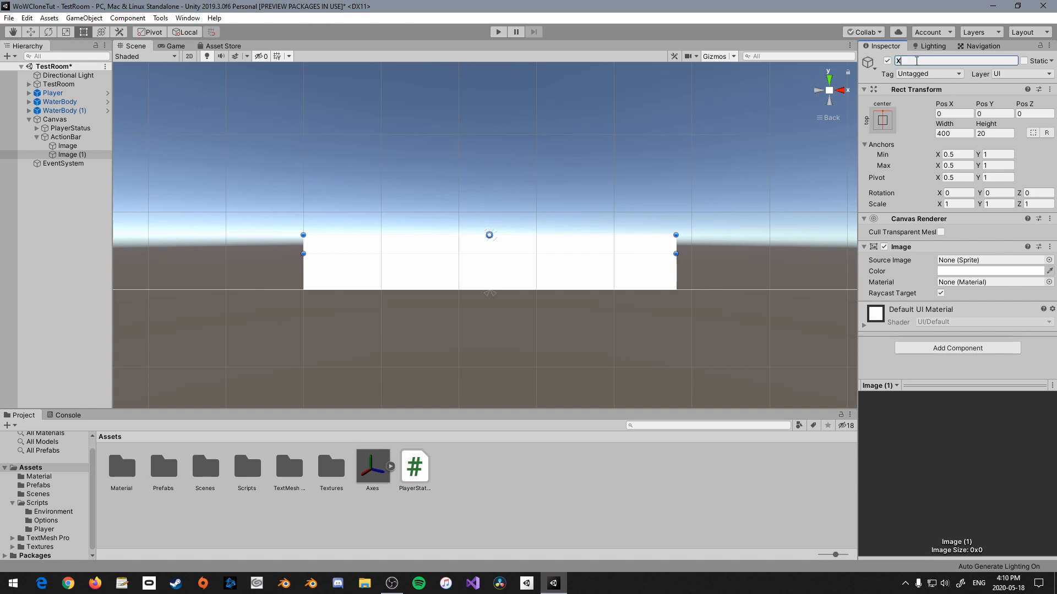
type("PBar")
left_click(87, 146)
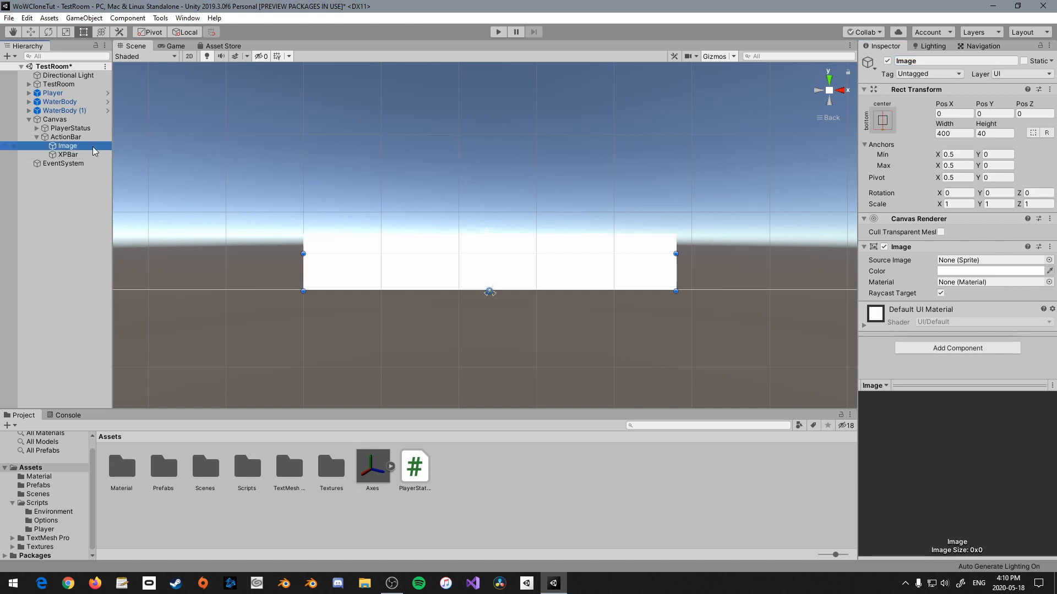
left_click(965, 62)
type("ActionBar")
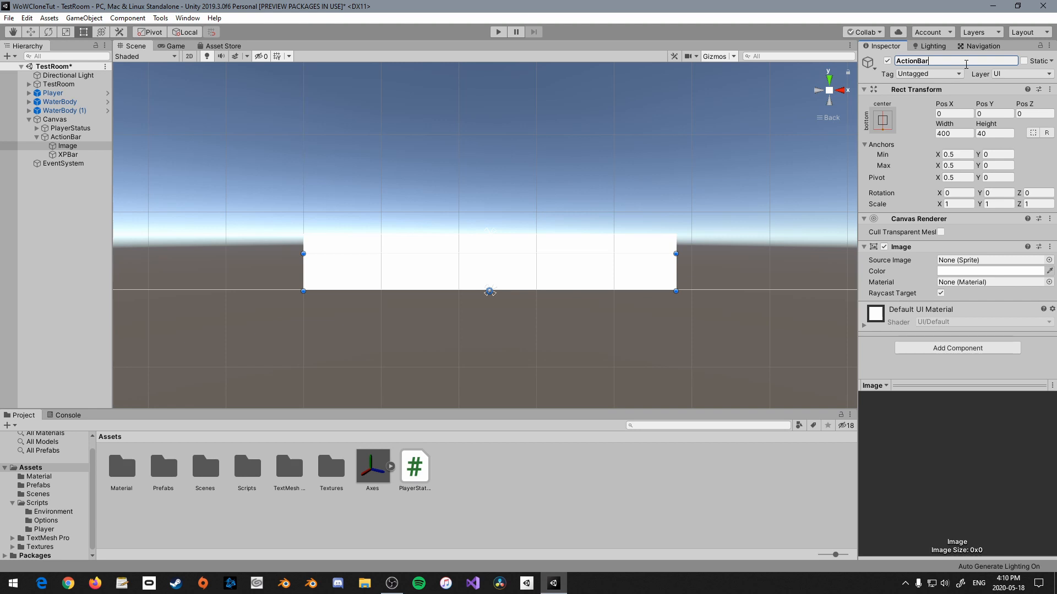
Change XPBar's image colour to a semi-transparent dark grey
left_click(55, 156)
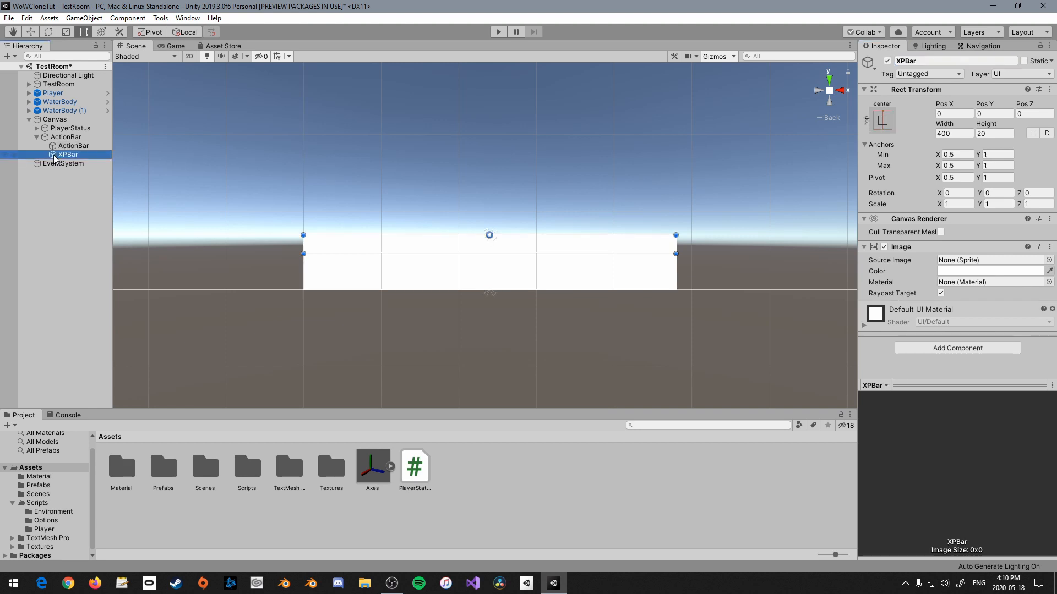
left_click(963, 271)
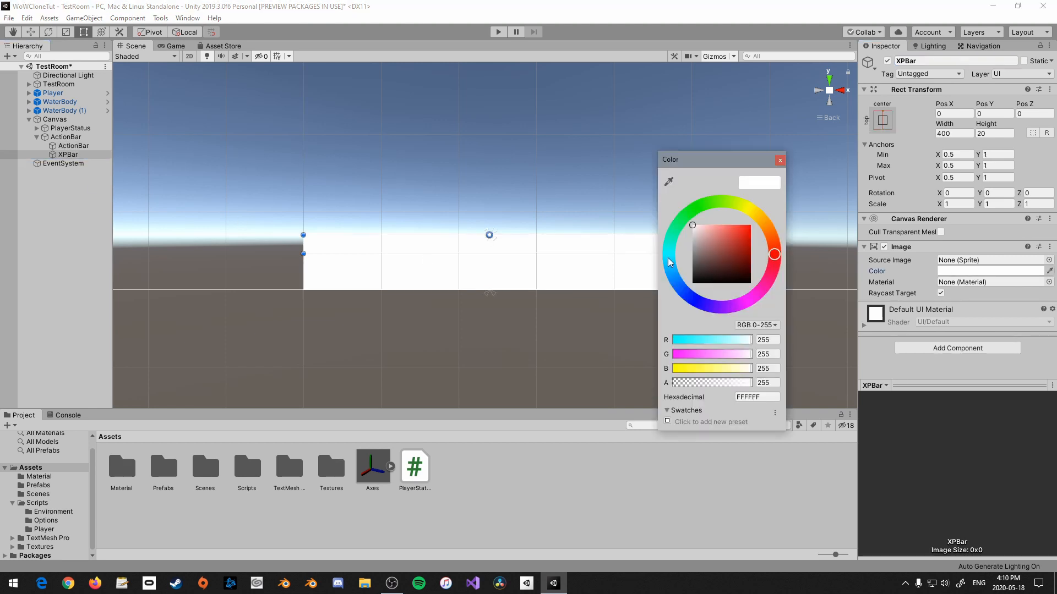
left_click_drag(697, 245, 688, 259)
left_click_drag(707, 383, 716, 387)
left_click(78, 157)
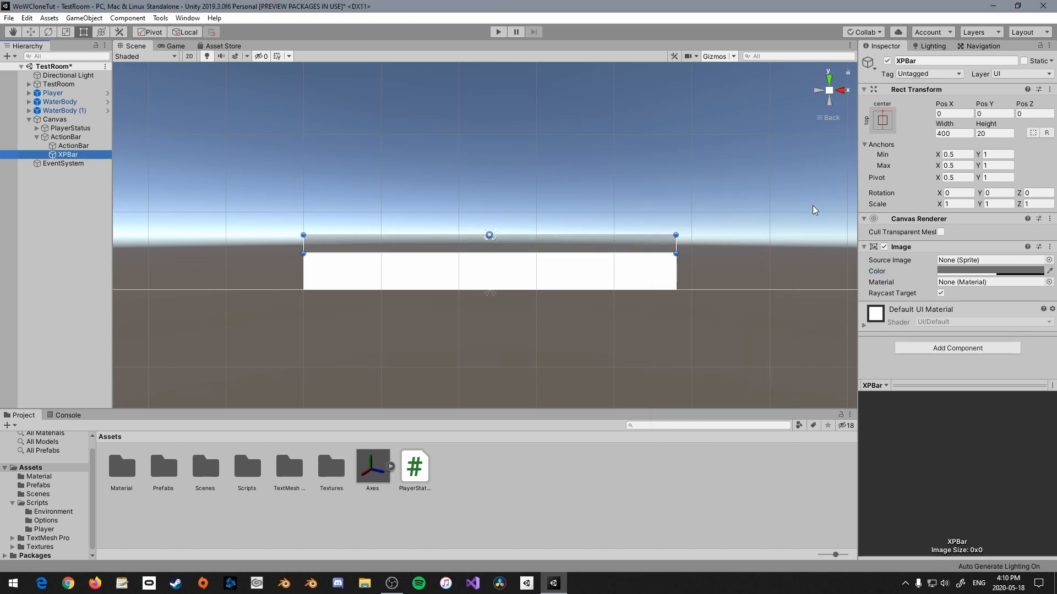
Give XPBar the top-stretch anchor preset and pull its lower anchors down to its bottom edge, at minimum Y about 0.667
left_click(882, 120)
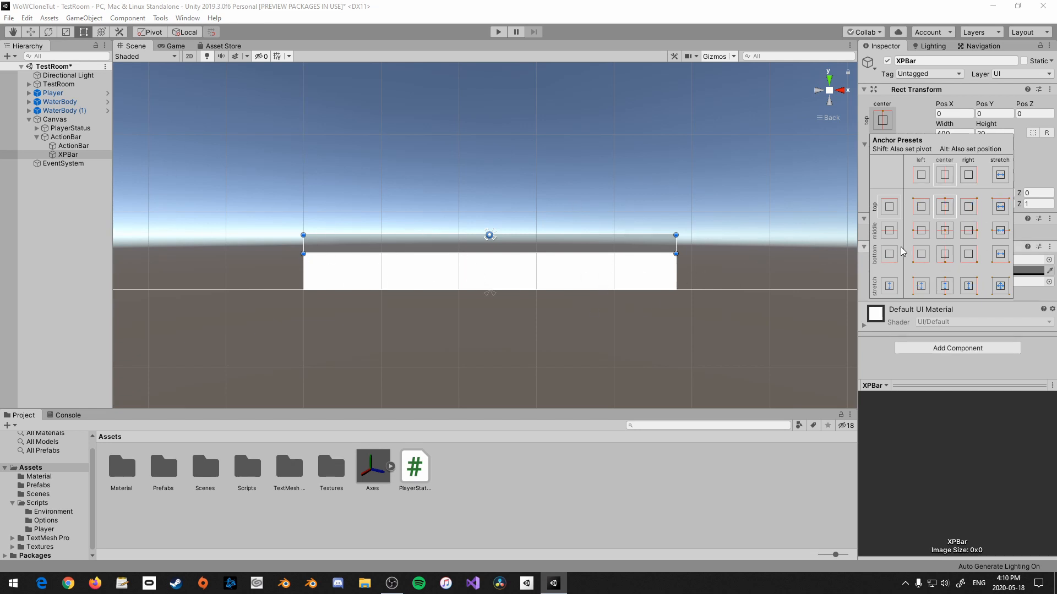
left_click(1001, 231)
left_click(1000, 206, "alt+shift")
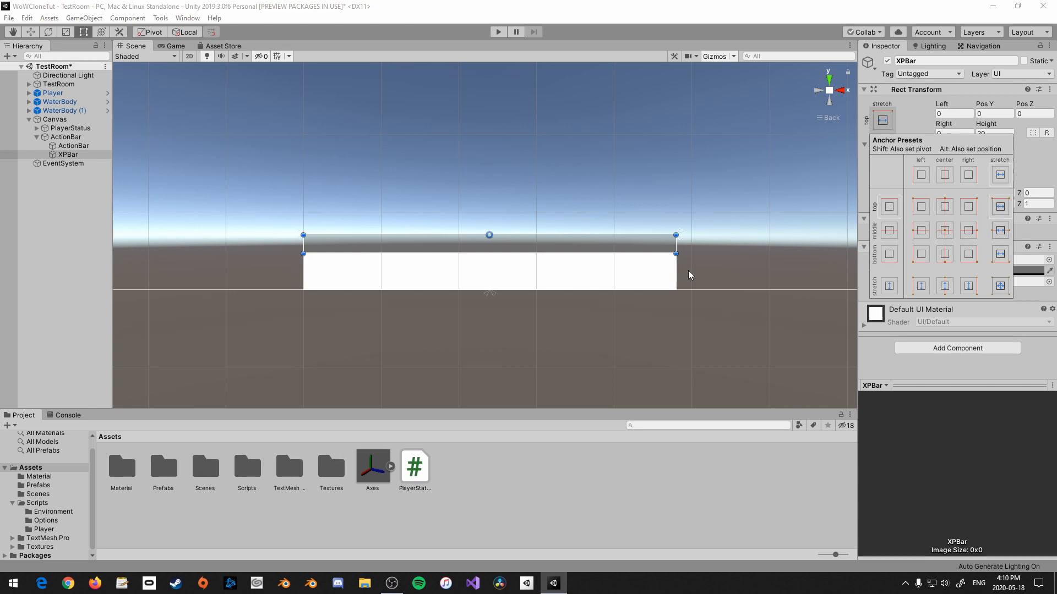
scroll(688, 269, "up", 4)
scroll(635, 263, "up", 3)
left_click_drag(681, 210, 692, 254)
Give the inner ActionBar image the bottom-stretch anchor preset and raise its upper anchors to its top edge
left_click(88, 149)
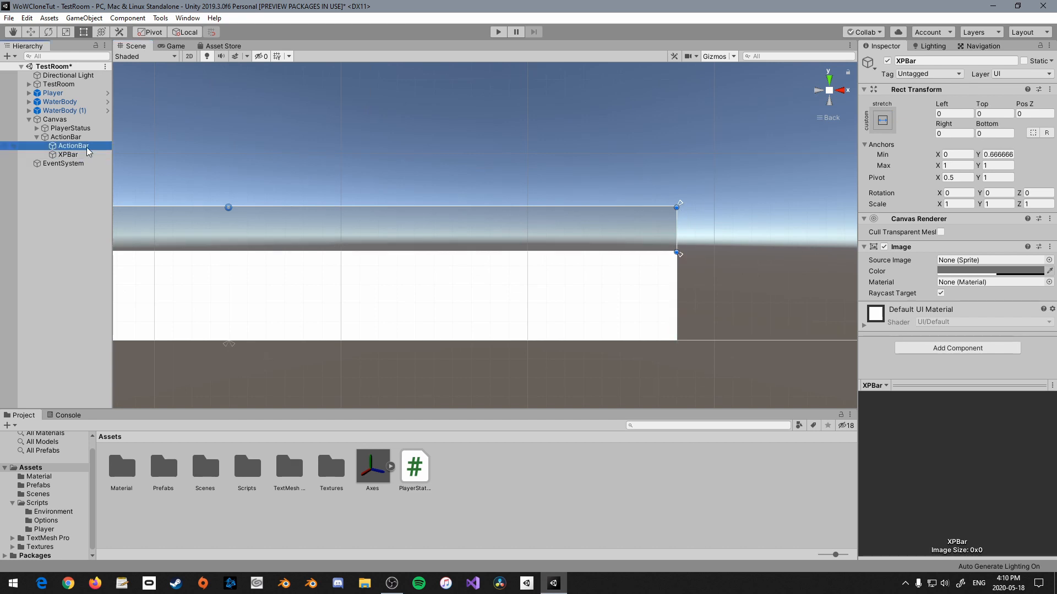
left_click(882, 120)
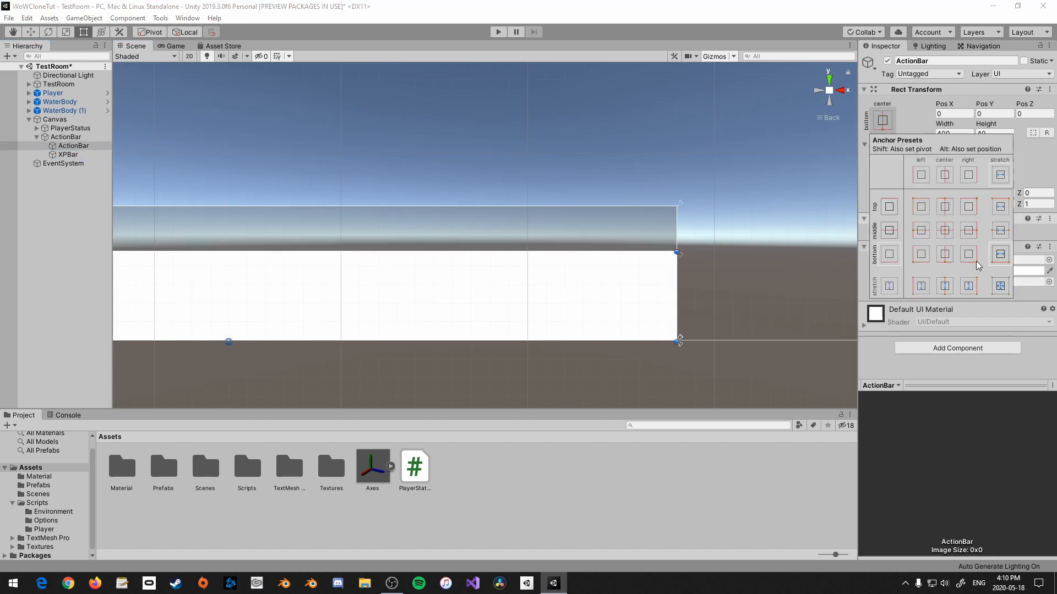
left_click(1001, 254)
left_click_drag(680, 341, 684, 254)
scroll(684, 253, "down", 3)
Add a UI Image under XPBar and stretch it in both directions to fill the XP bar
left_click(74, 154)
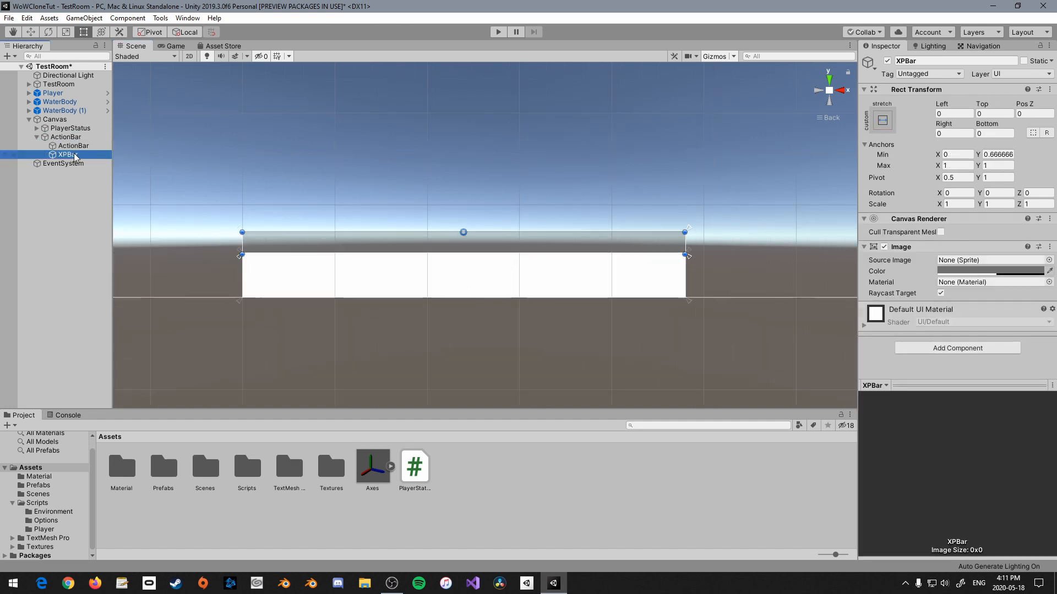
right_click(73, 153)
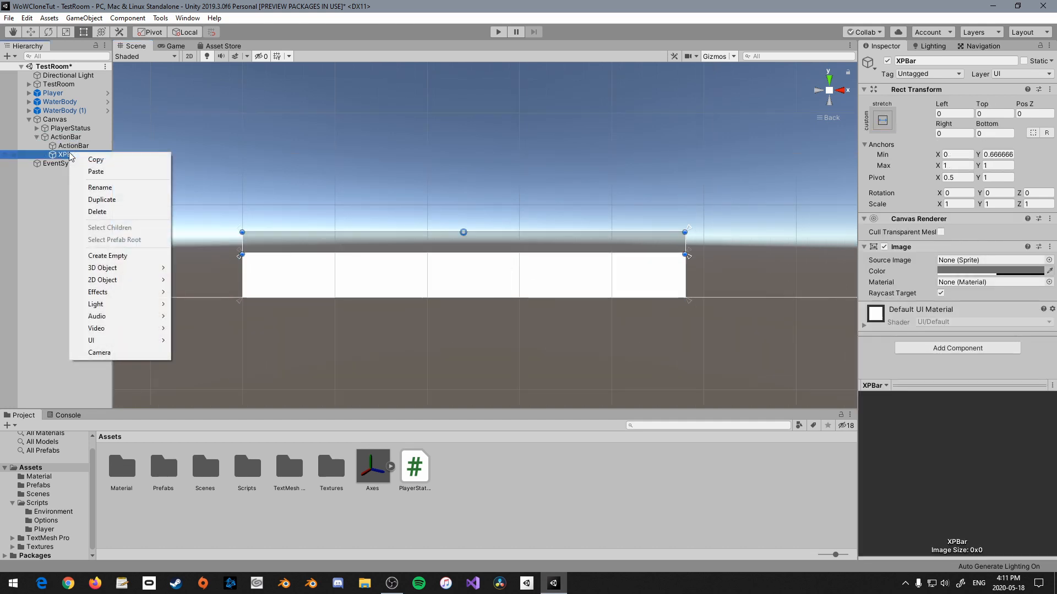
mouse_move(134, 342)
left_click(212, 366)
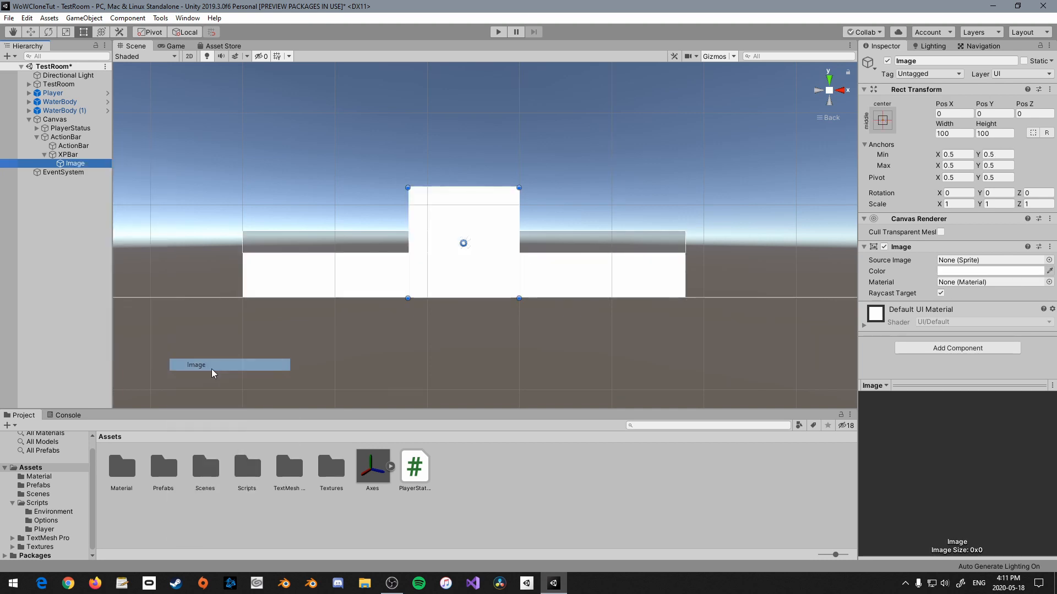
left_click(882, 120)
left_click(1000, 285, "alt")
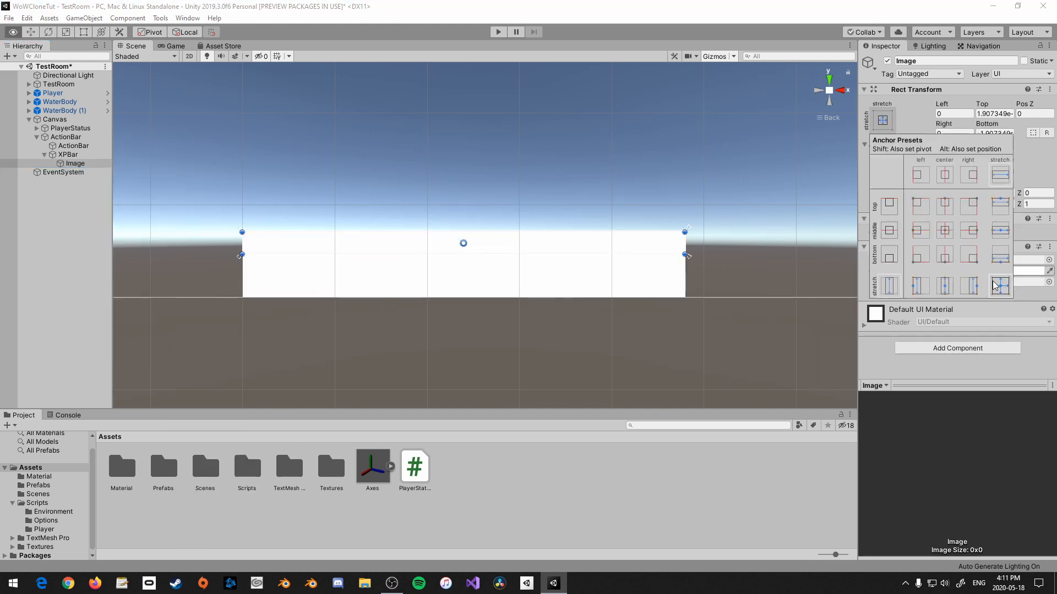
Change the new XPBar child image's colour to bright purple
left_click(1019, 271)
left_click_drag(741, 299, 737, 310)
left_click_drag(729, 237, 770, 221)
left_click_drag(744, 313, 735, 315)
left_click(779, 160)
Assign the Square sprite as the purple image's source image
left_click(1048, 260)
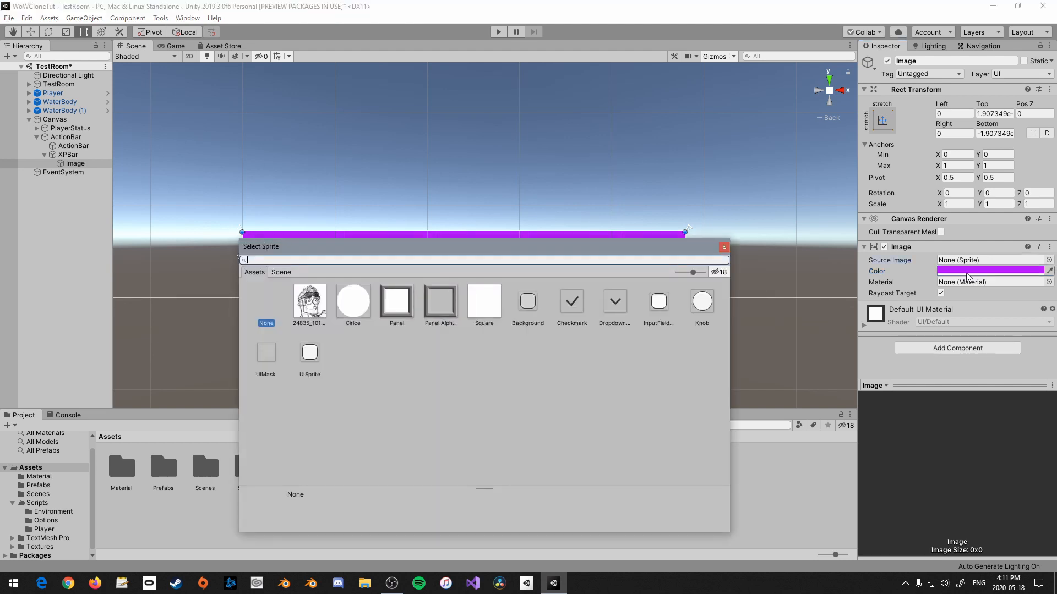
left_click(474, 302)
double_click(474, 302)
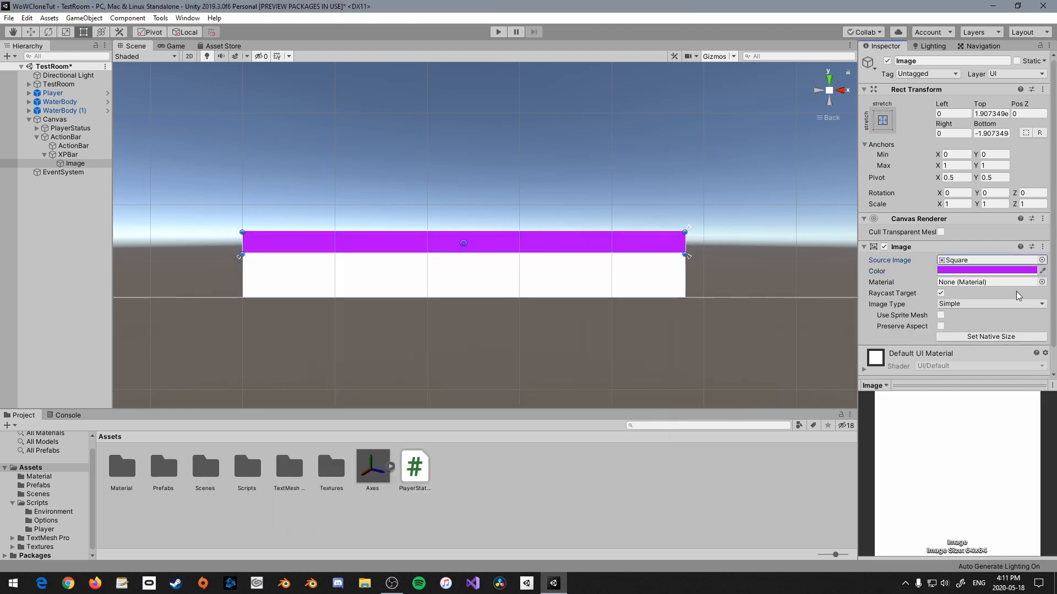
Make the purple image a Filled type with the Horizontal fill method and a fill amount of 1
left_click(948, 303)
left_click(963, 352)
left_click(966, 314)
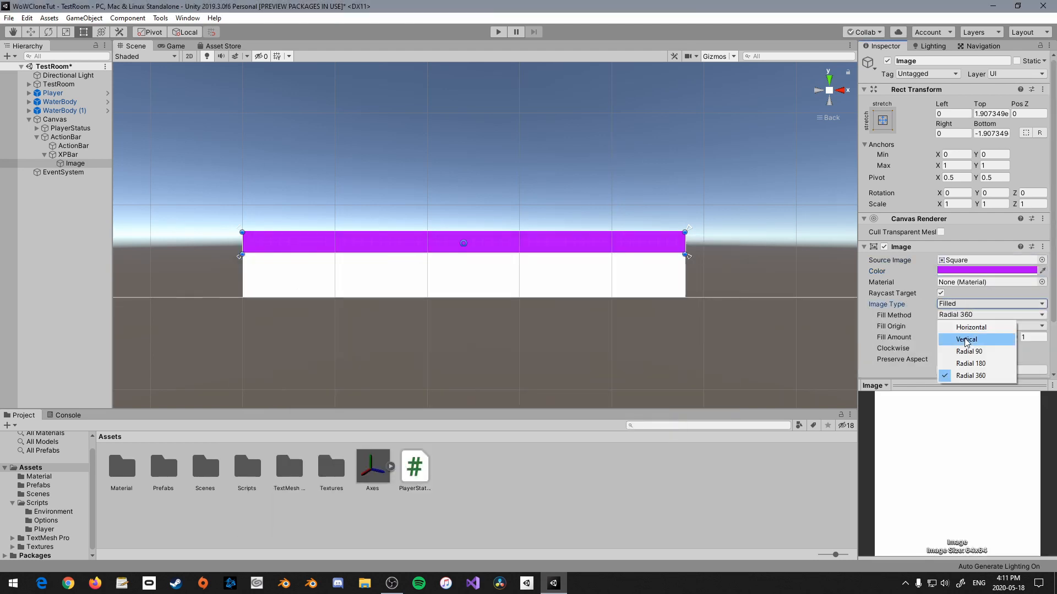
left_click(970, 326)
left_click_drag(1006, 336, 1038, 342)
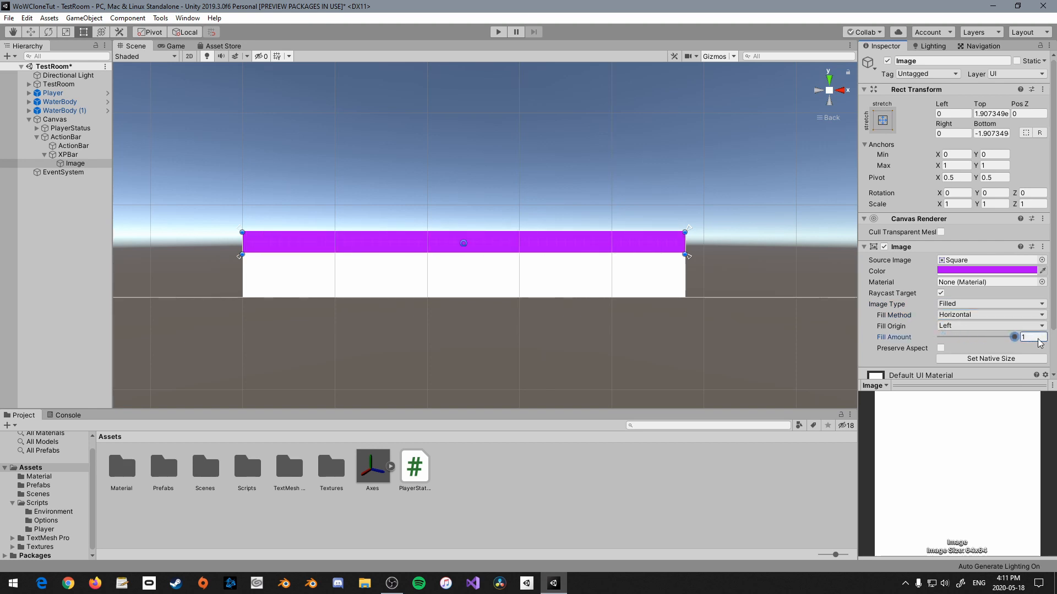
left_click(382, 303)
Add a second UI Image under XPBar and name it Tanks
right_click(72, 161)
left_click(69, 156)
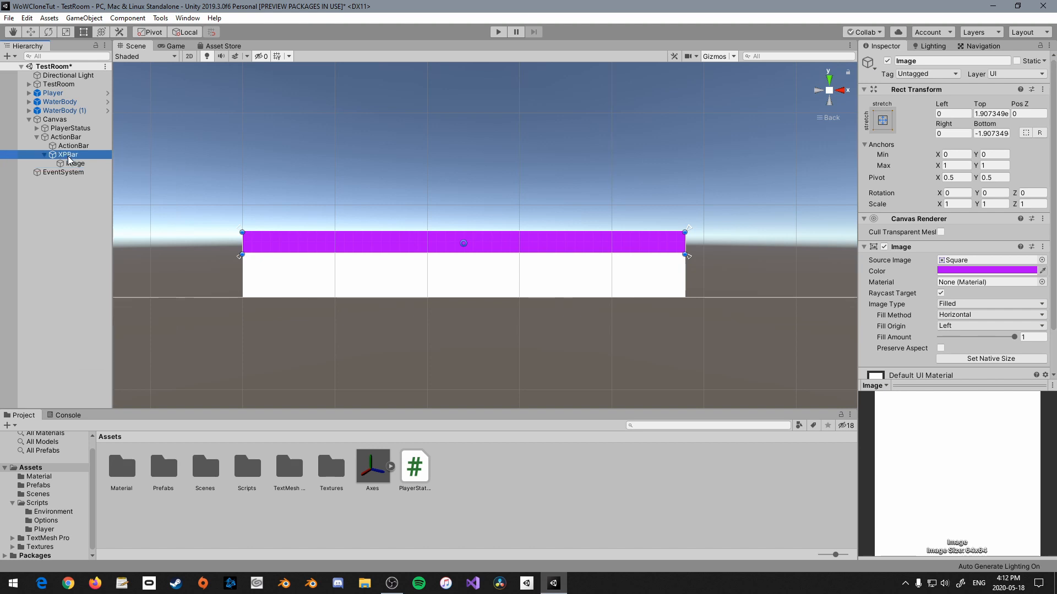
right_click(68, 156)
mouse_move(93, 344)
left_click(222, 369)
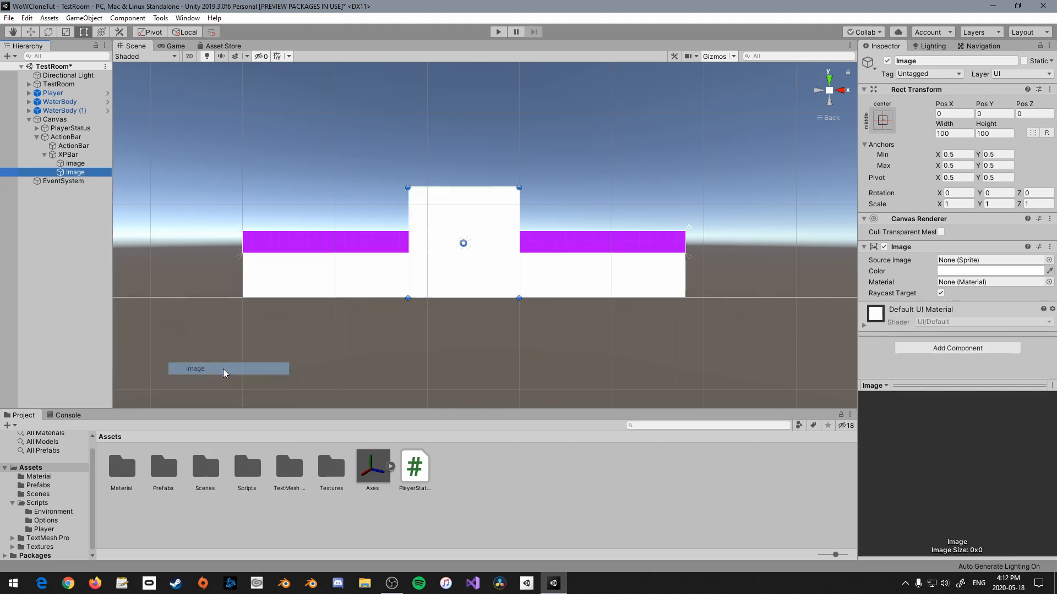
left_click(923, 61)
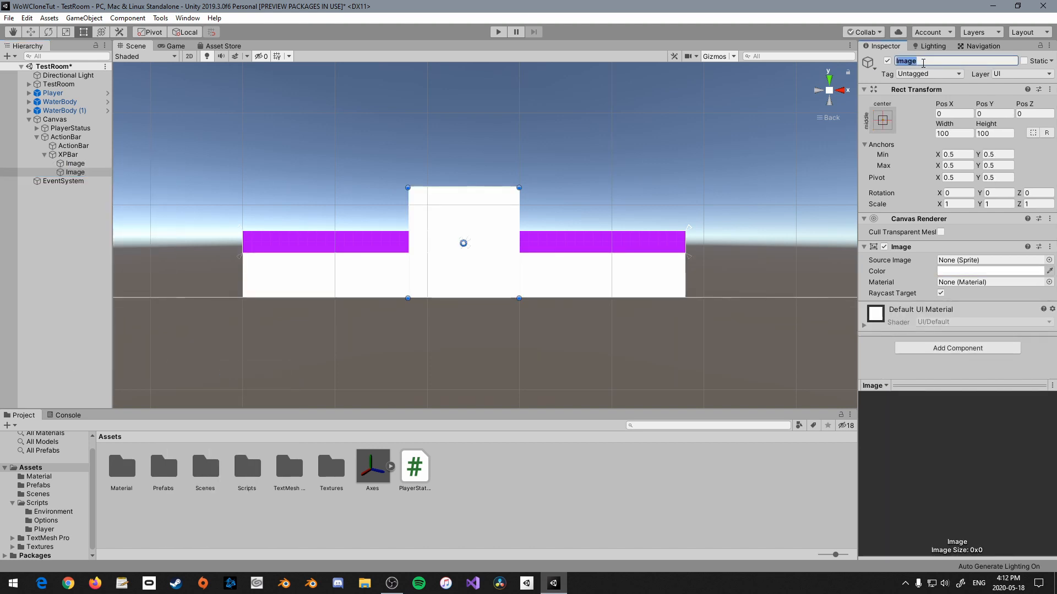
type("Tanks")
key("Return")
Stretch Tanks in both directions to fill XPBar and remove its Image component
left_click(882, 120)
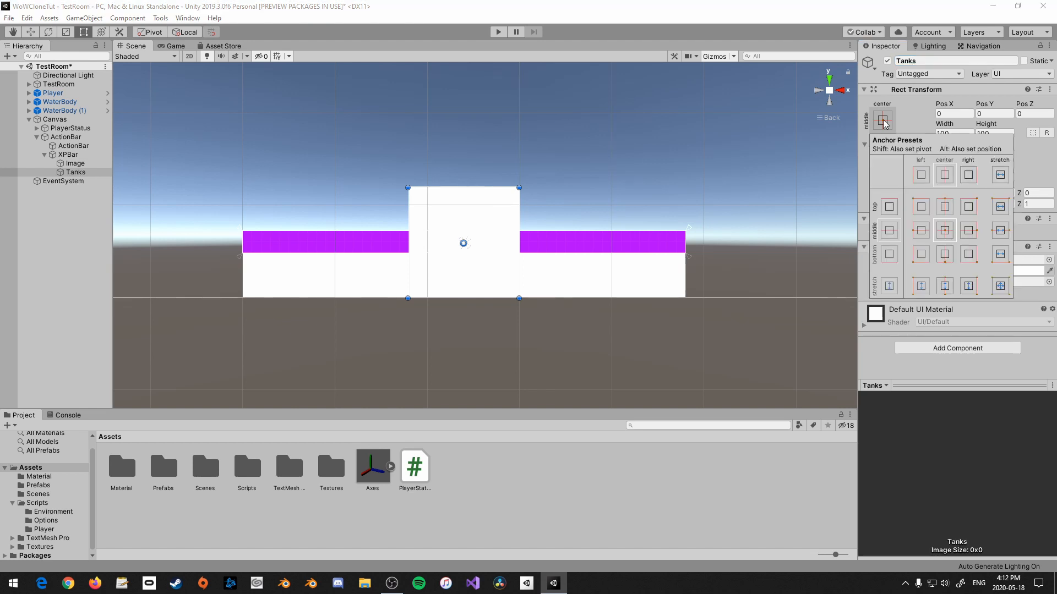
left_click(1007, 287, "alt")
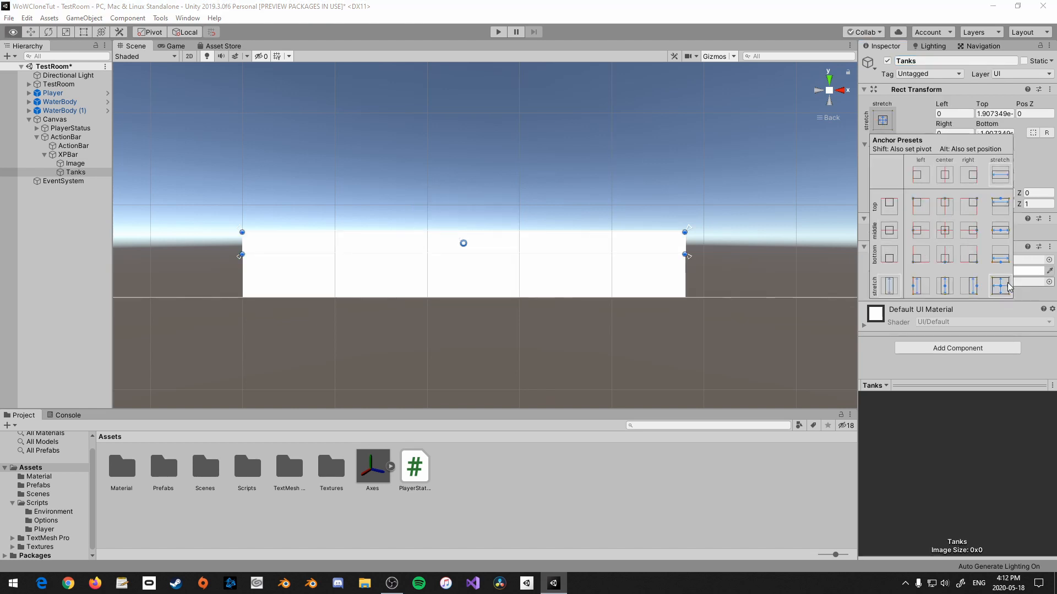
left_click(1049, 259)
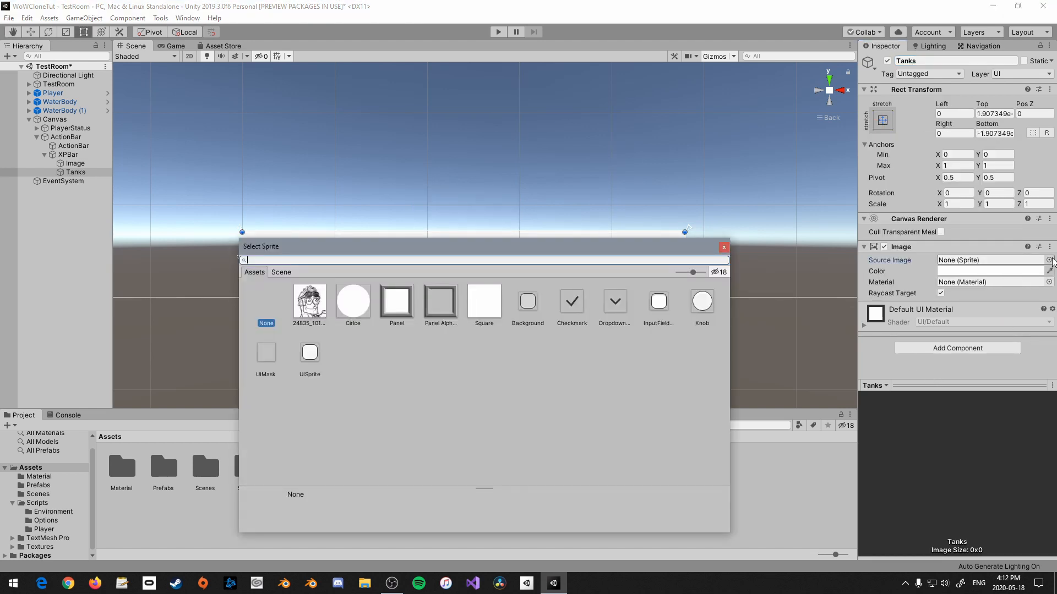
left_click(723, 247)
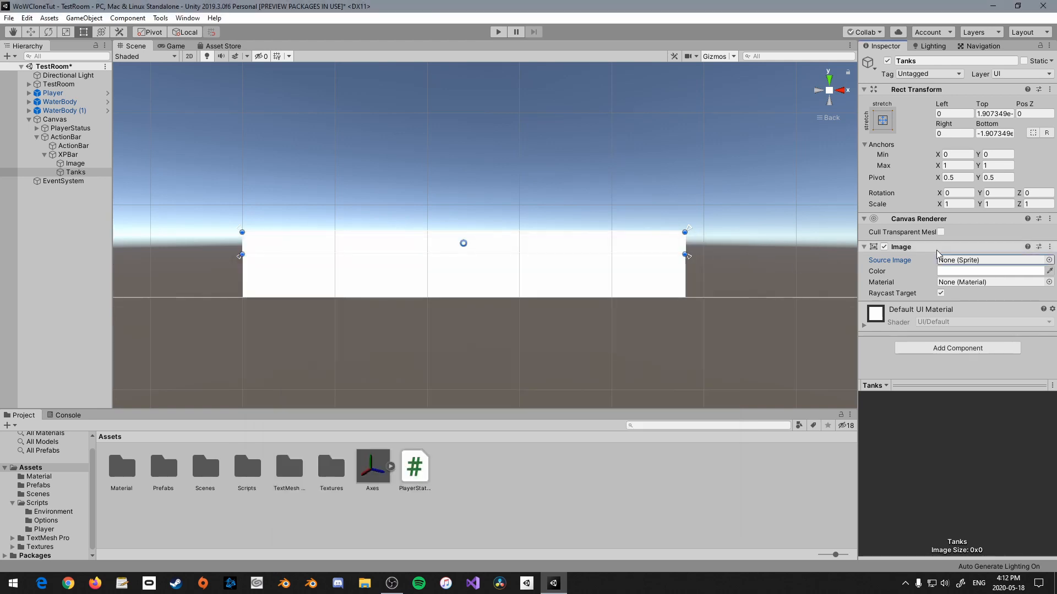
right_click(936, 249)
left_click(967, 274)
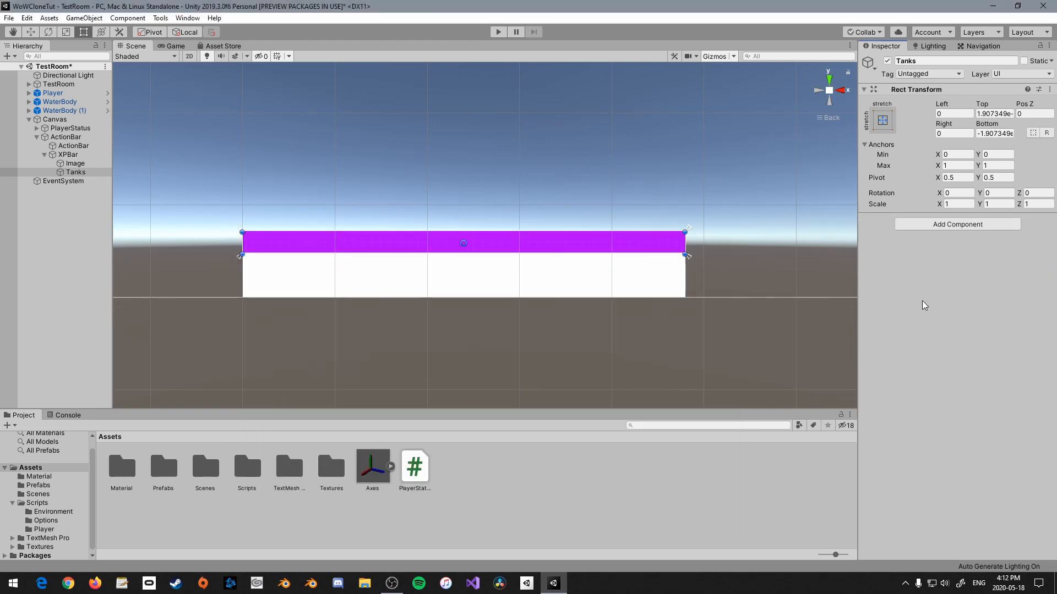
Add a UI Image under Tanks with a width of 40 and a height of 20
right_click(66, 173)
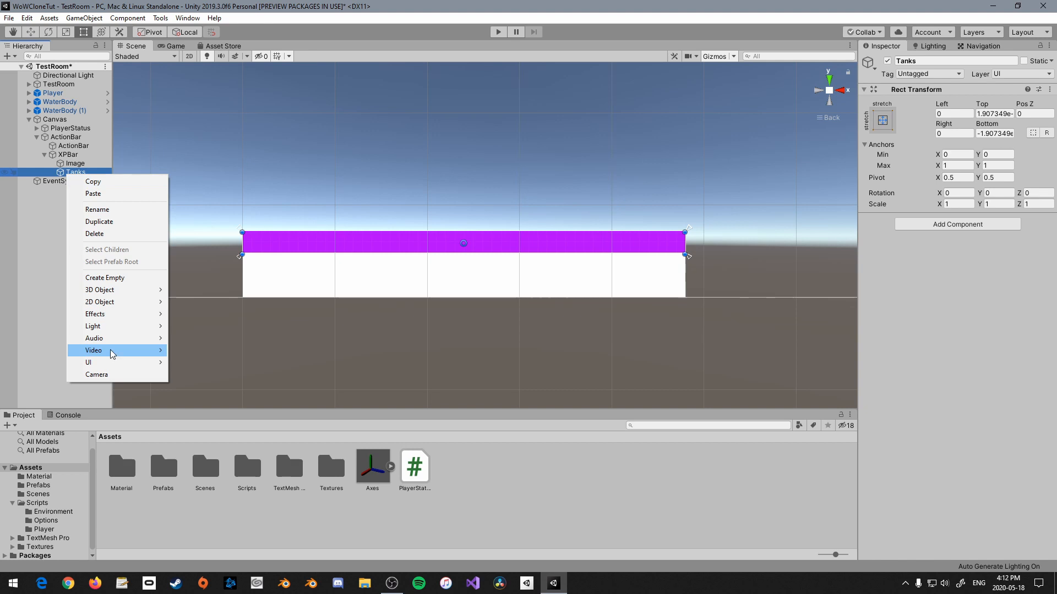
mouse_move(138, 362)
left_click(196, 387)
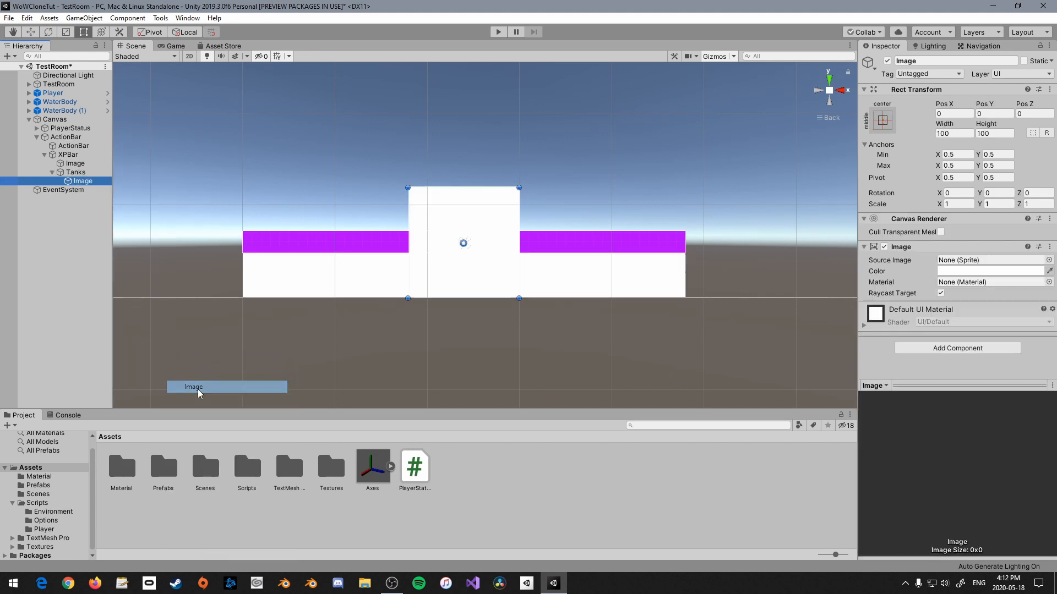
left_click(963, 132)
left_click(965, 132)
type("40")
key("Tab")
type("20")
Give the image under Tanks the Panel Alpha 1 sprite with a pixels-per-unit multiplier of 2
left_click(1049, 260)
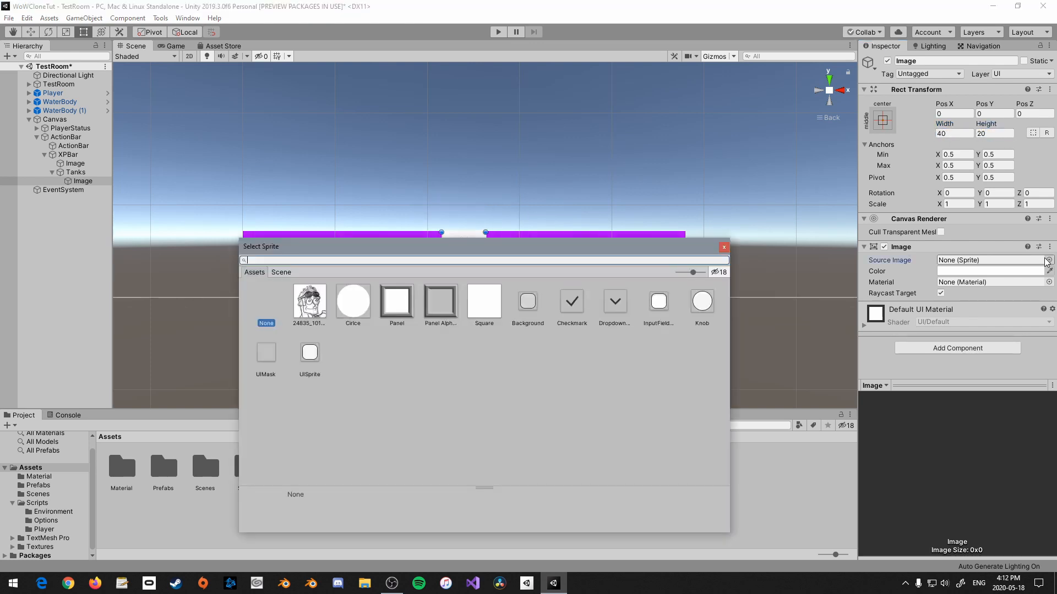
left_click(439, 306)
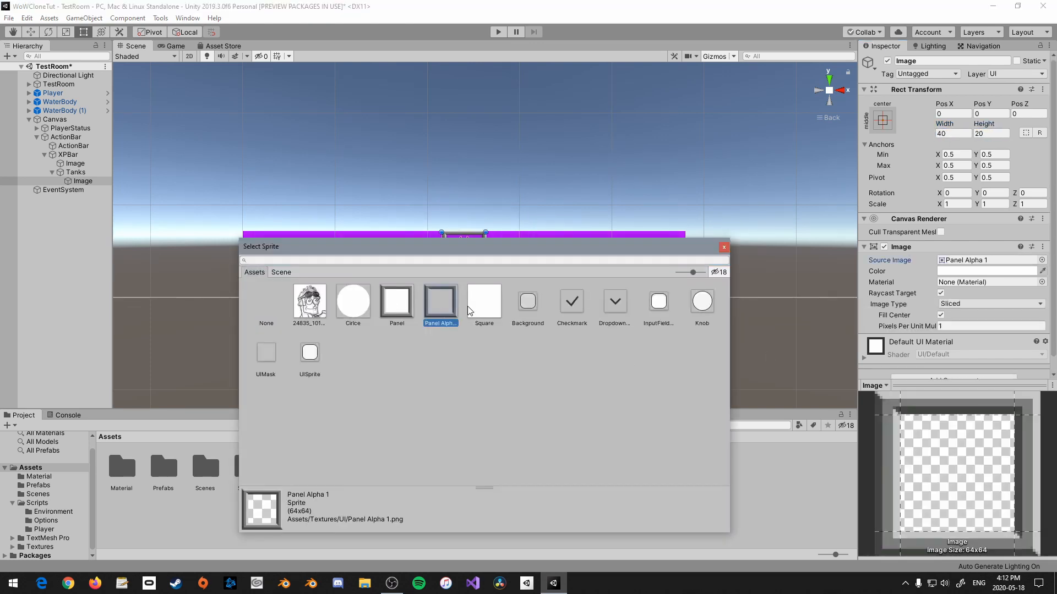
left_click(719, 247)
left_click(909, 326)
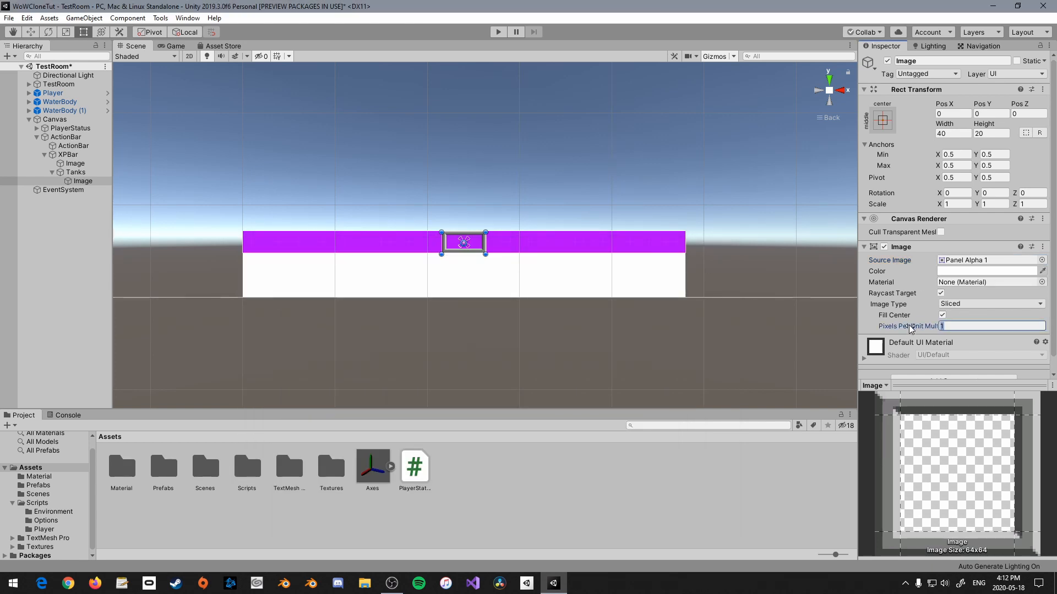
type("2")
Add a Horizontal Layout Group component to Tanks
left_click(81, 174)
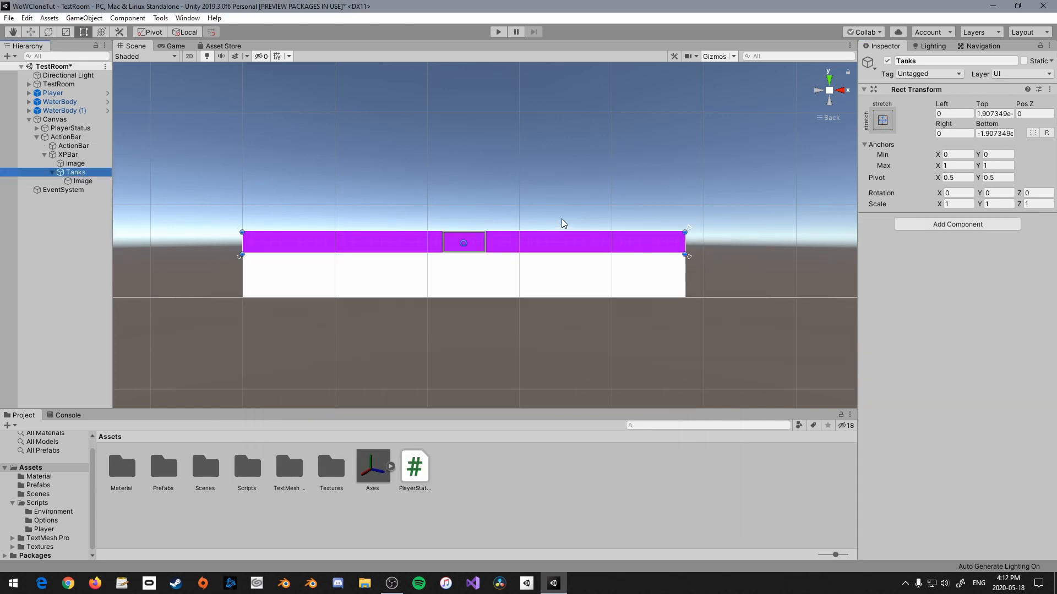
left_click(936, 226)
type("layout")
key("Down")
key("Down")
key("Return")
Rename the image under Tanks to Tank
left_click(80, 181)
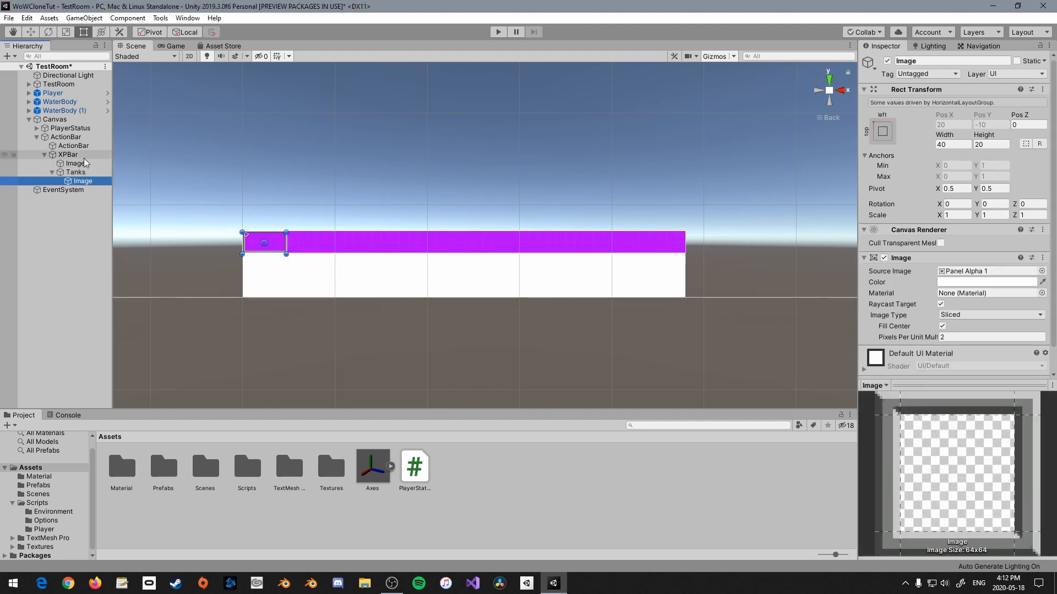
left_click(908, 60)
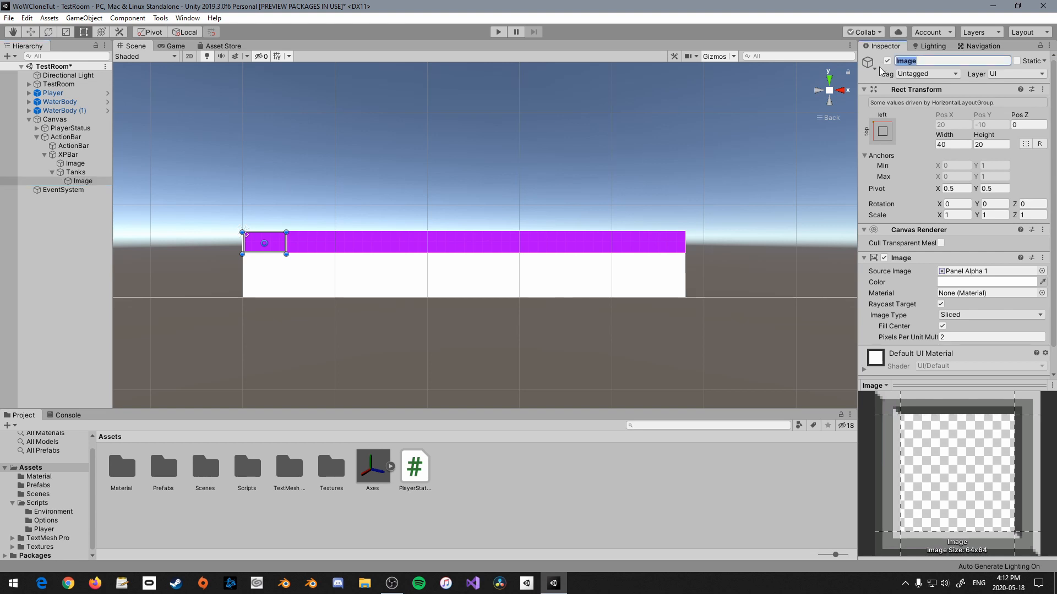
type("Tank")
Duplicate Tank nine times so ten segments span the XP bar
left_click(82, 181)
key("ctrl+d")
key("ctrl+d")
key("ctrl+d")
key("ctrl+d")
key("ctrl+d")
key("ctrl+d")
key("ctrl+d")
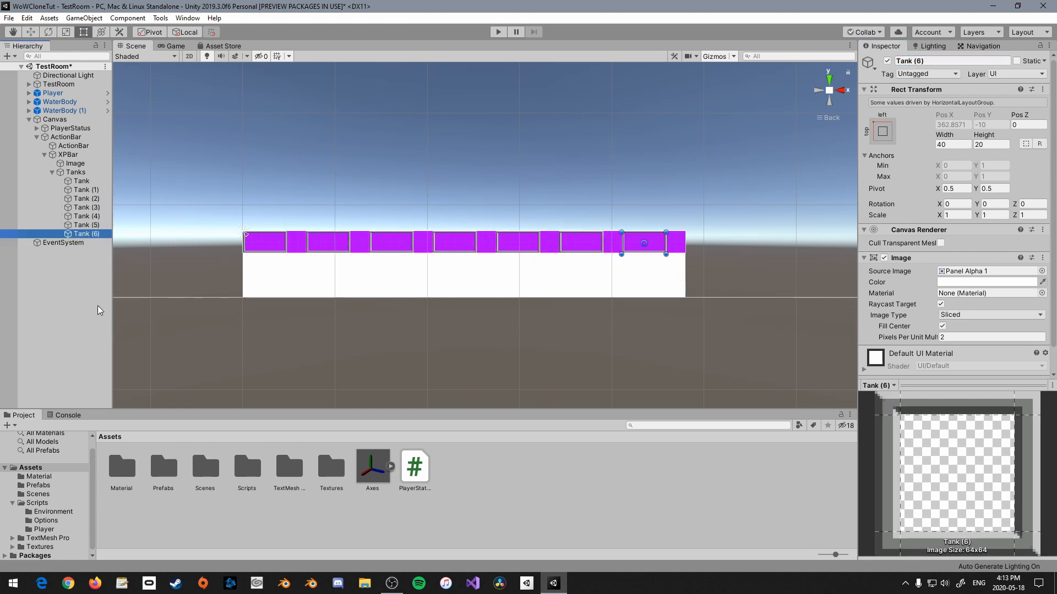
key("ctrl+d")
key("ctrl+d")
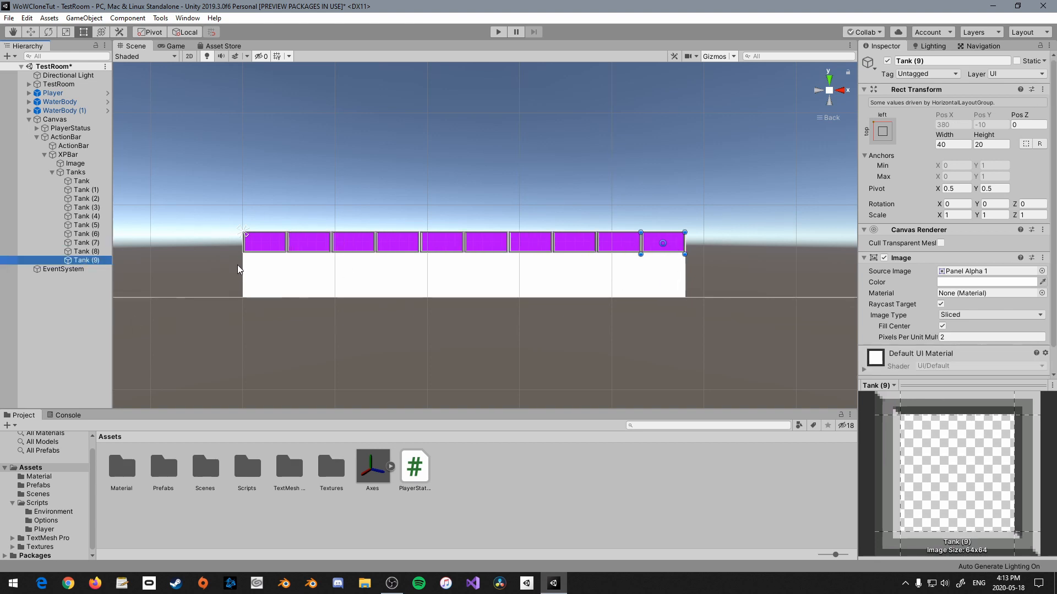
Add another UI Image under XPBar and assign it the Panel Alpha 1 sprite
left_click(53, 173)
left_click(64, 156)
right_click(64, 157)
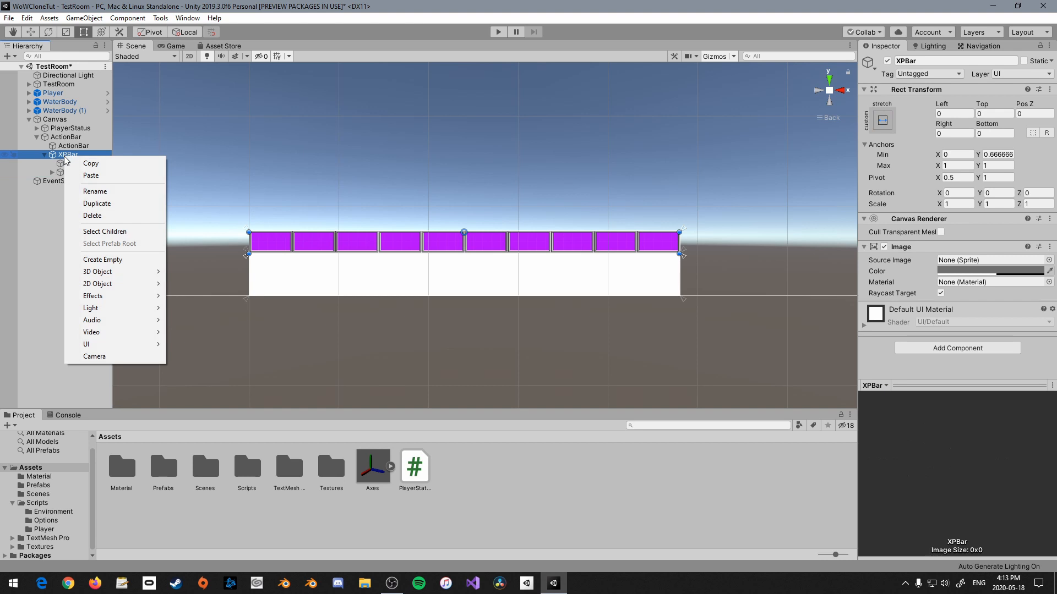
mouse_move(124, 348)
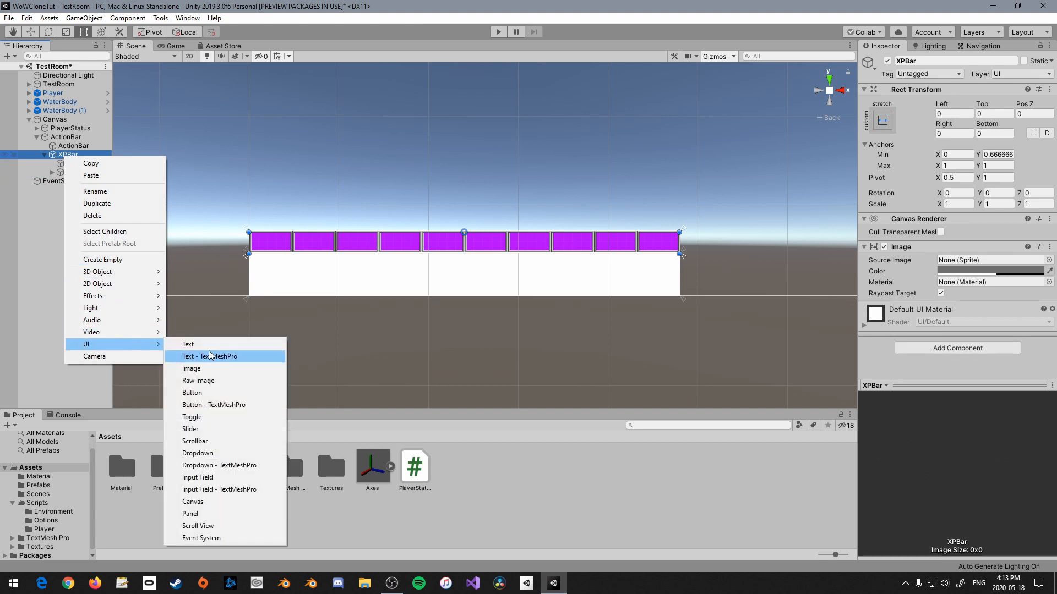
left_click(212, 368)
left_click(1048, 259)
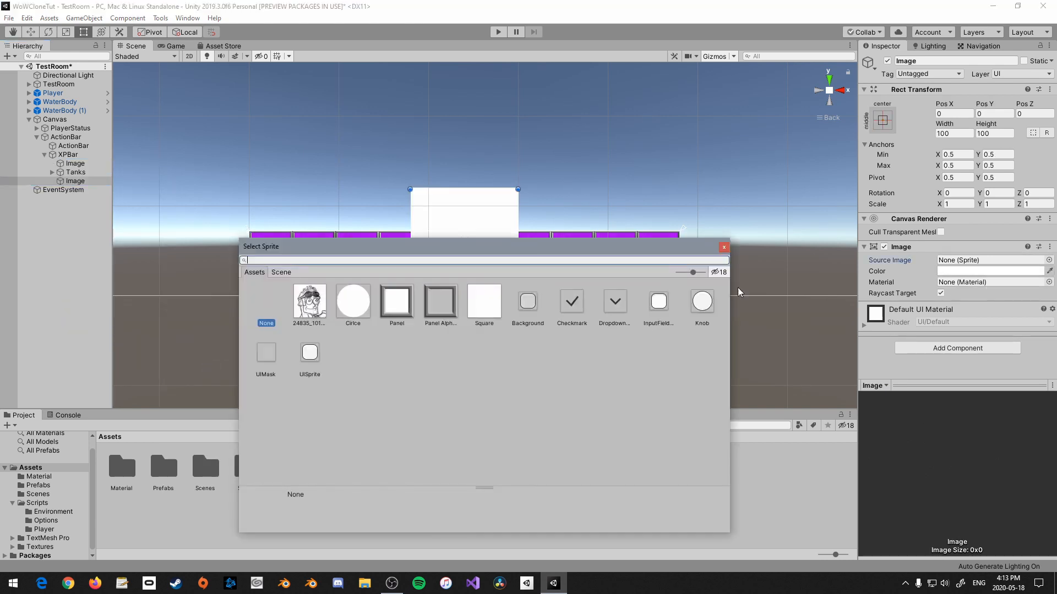
left_click(440, 301)
left_click(723, 247)
Stretch the new frame image in both directions to fill XPBar
left_click(883, 120)
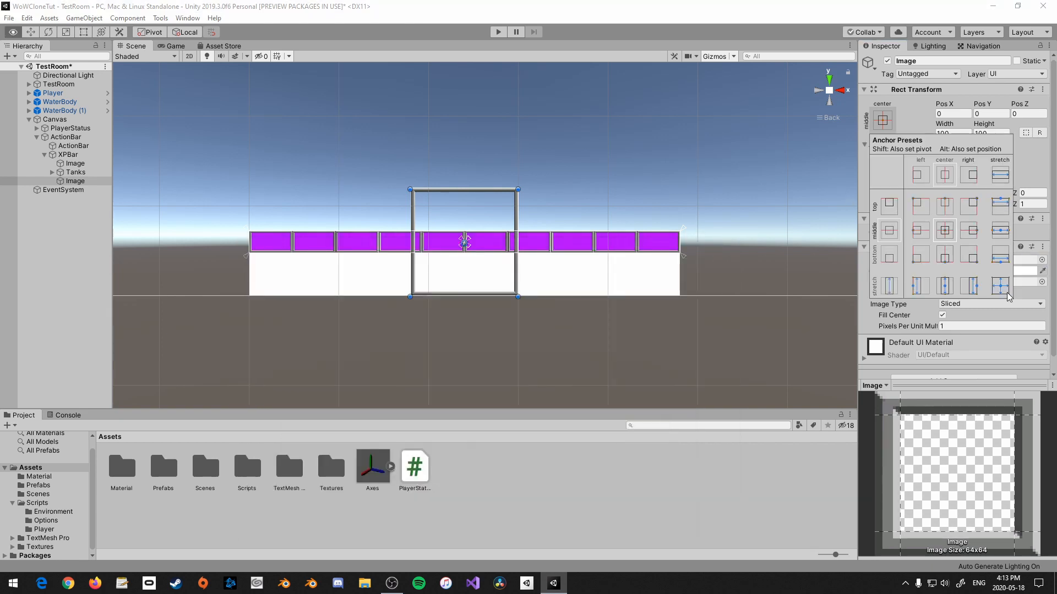
left_click(999, 285, "alt")
left_click(689, 448)
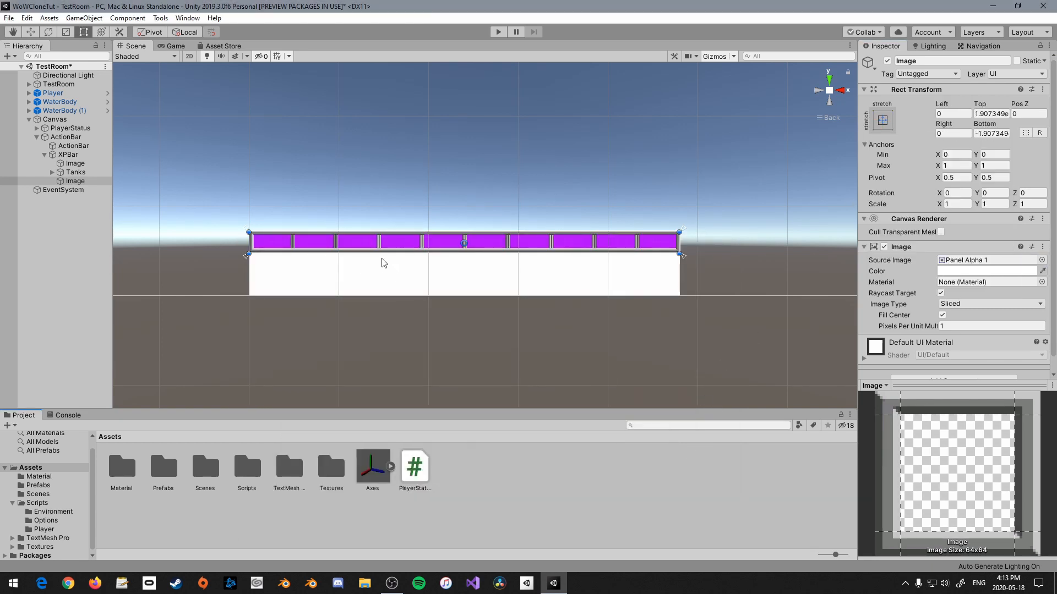
left_click(440, 334)
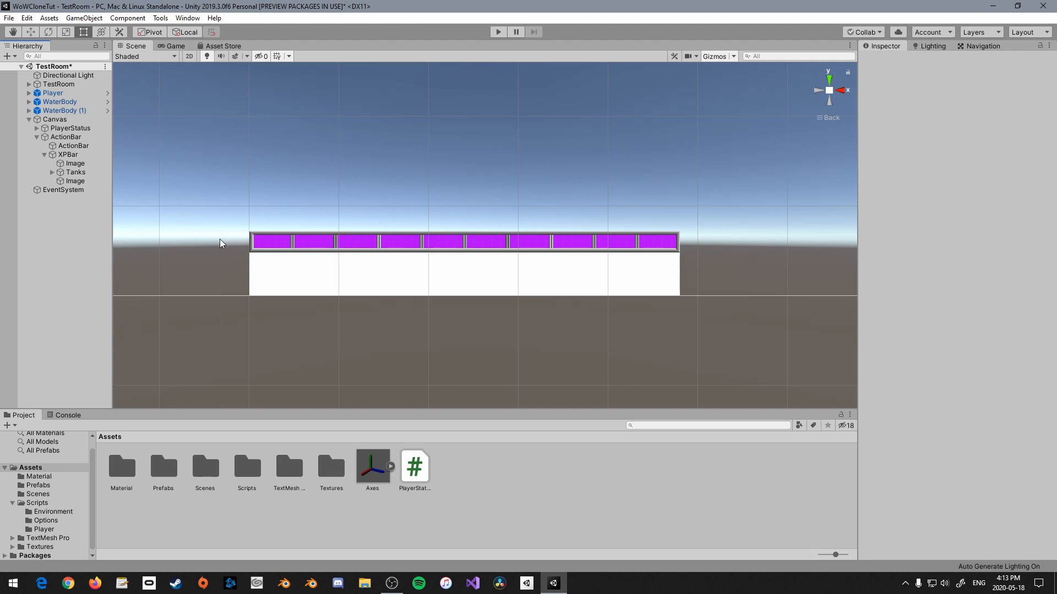
Rename the frame image under XPBar to Container
left_click(75, 181)
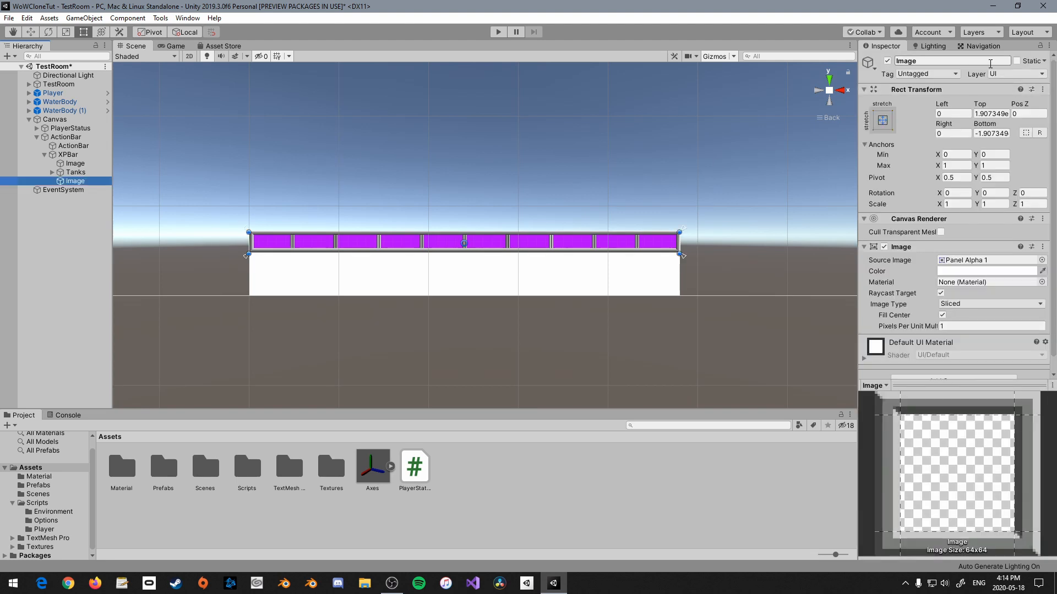
left_click(990, 62)
type("Container")
key("Return")
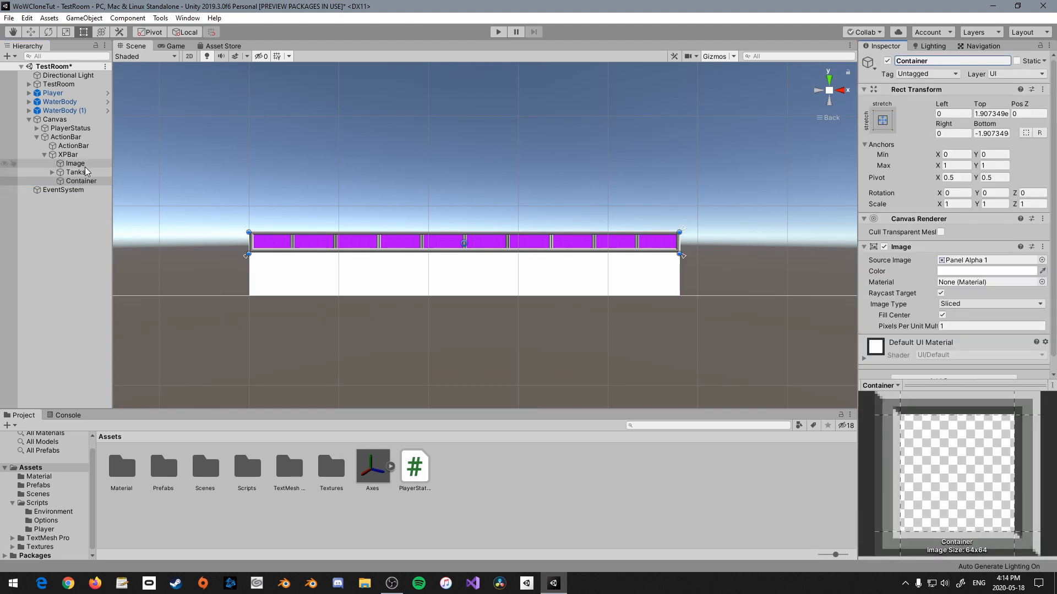
Rename the purple fill image under XPBar to XPslider
left_click(108, 163)
left_click(925, 60)
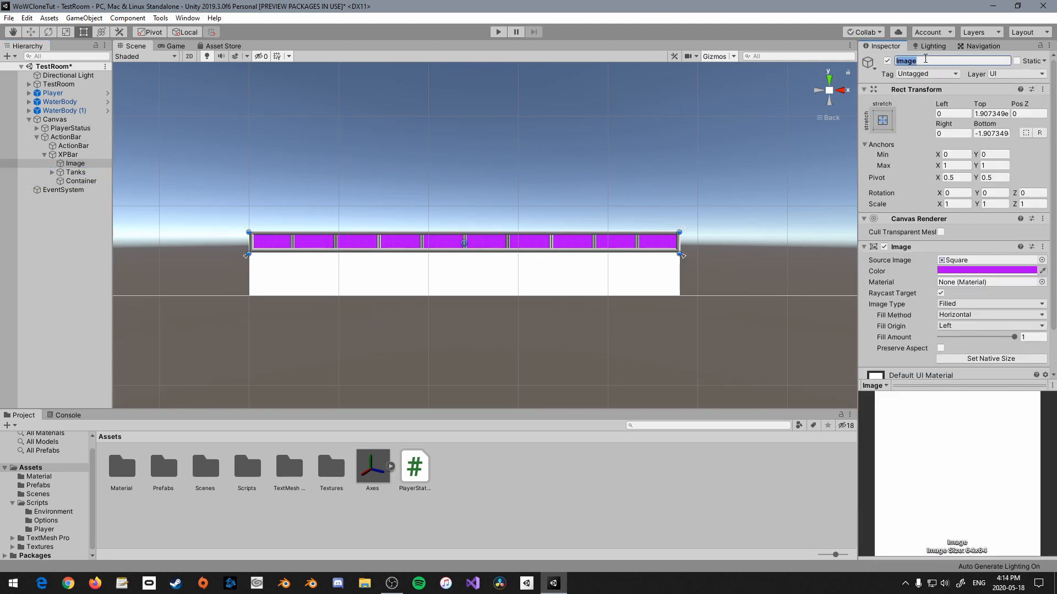
type("XPsl")
left_click(83, 206)
Add a TextMeshPro text object under XPBar and rename it XPtext
left_click(70, 158)
right_click(70, 158)
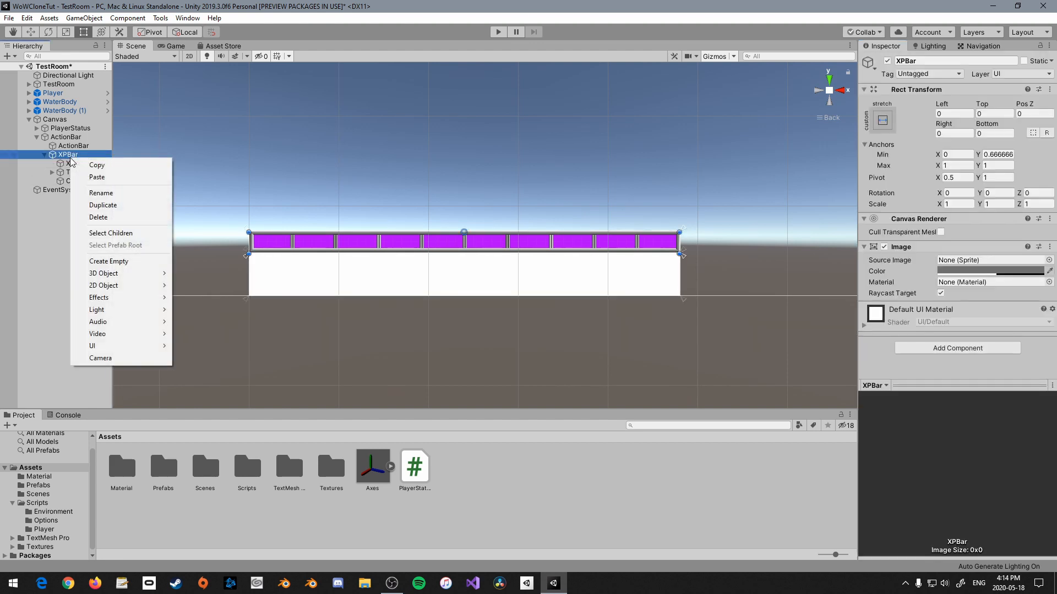
mouse_move(99, 346)
left_click(222, 361)
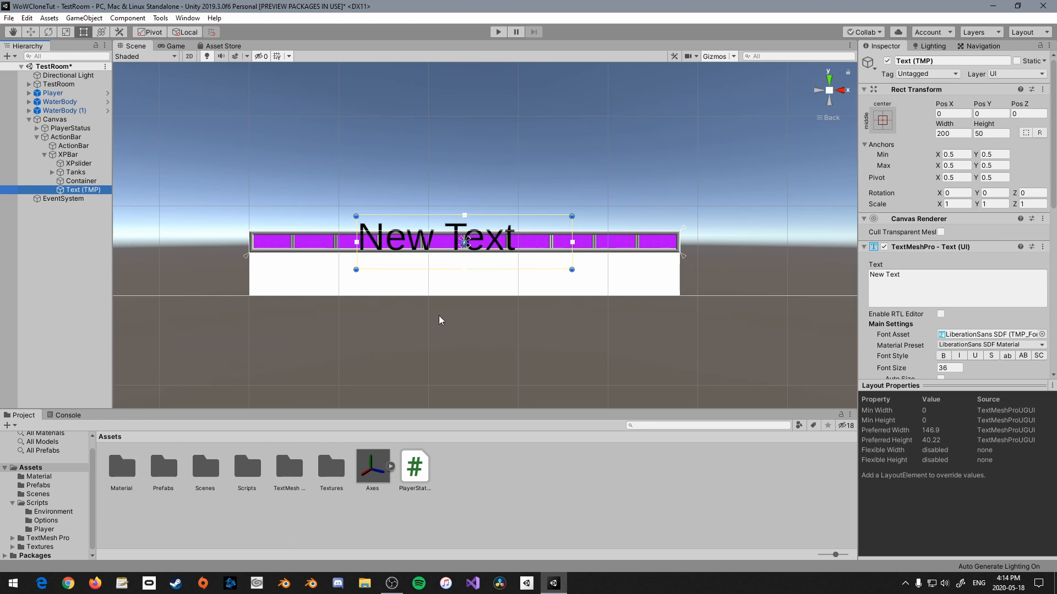
left_click(960, 62)
type("XP")
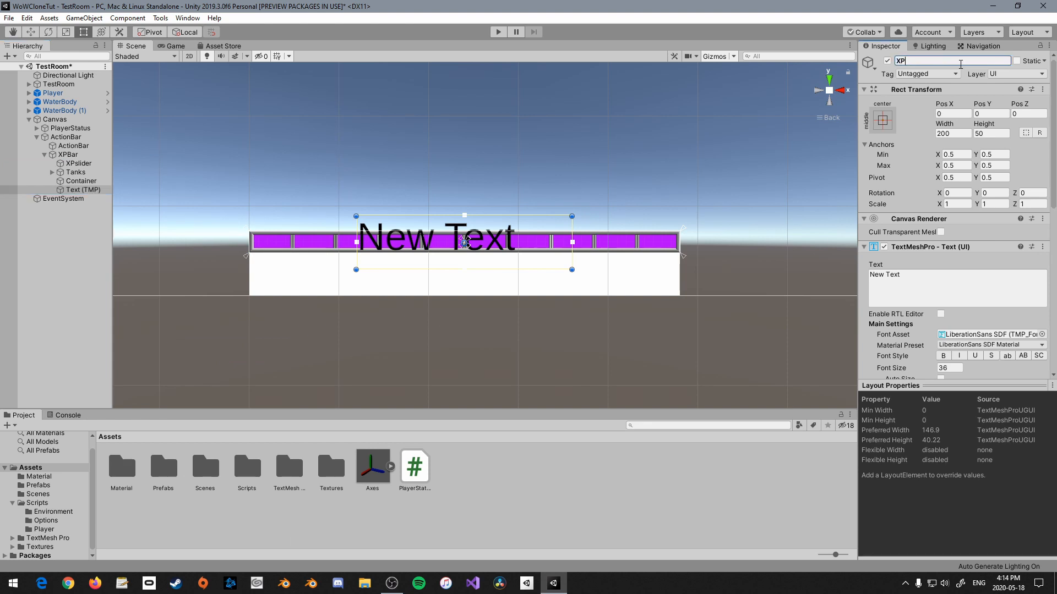
type("text")
key("Return")
Stretch XPtext in both directions to fill XPBar and make its text bold
left_click(883, 120)
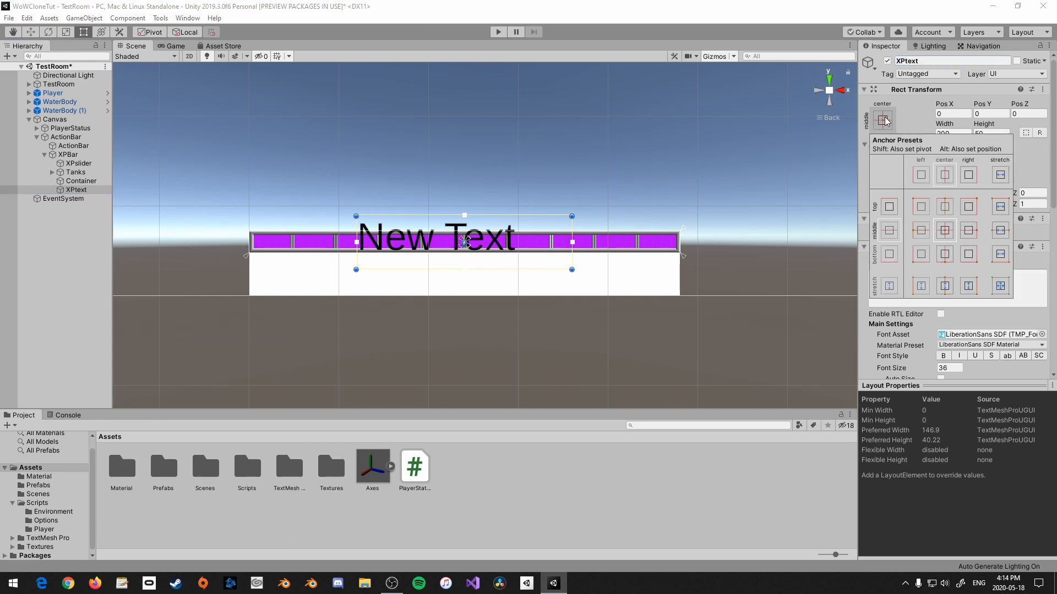
left_click(1009, 290, "alt")
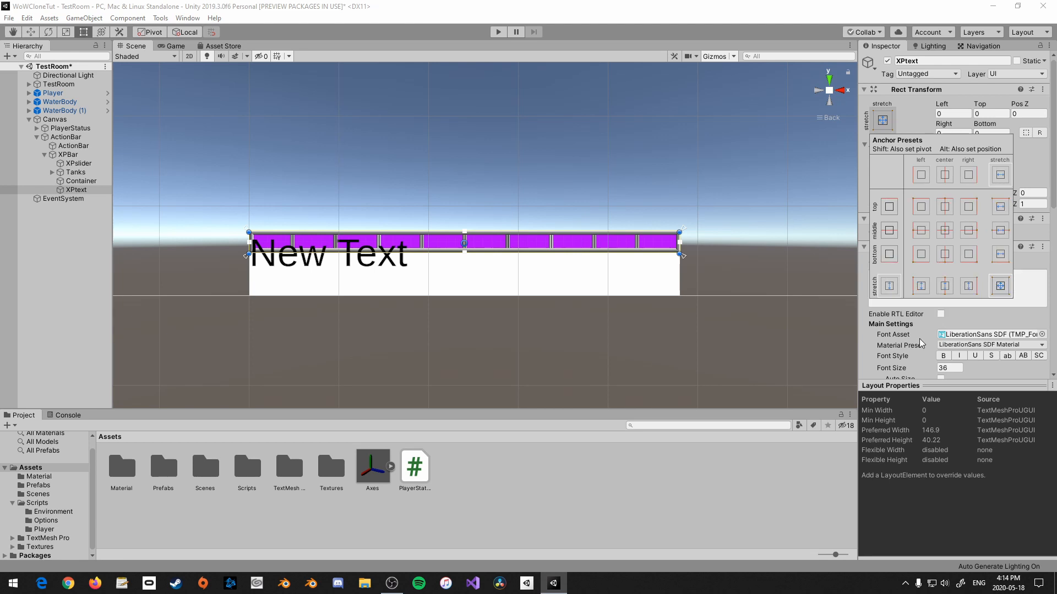
left_click(943, 356)
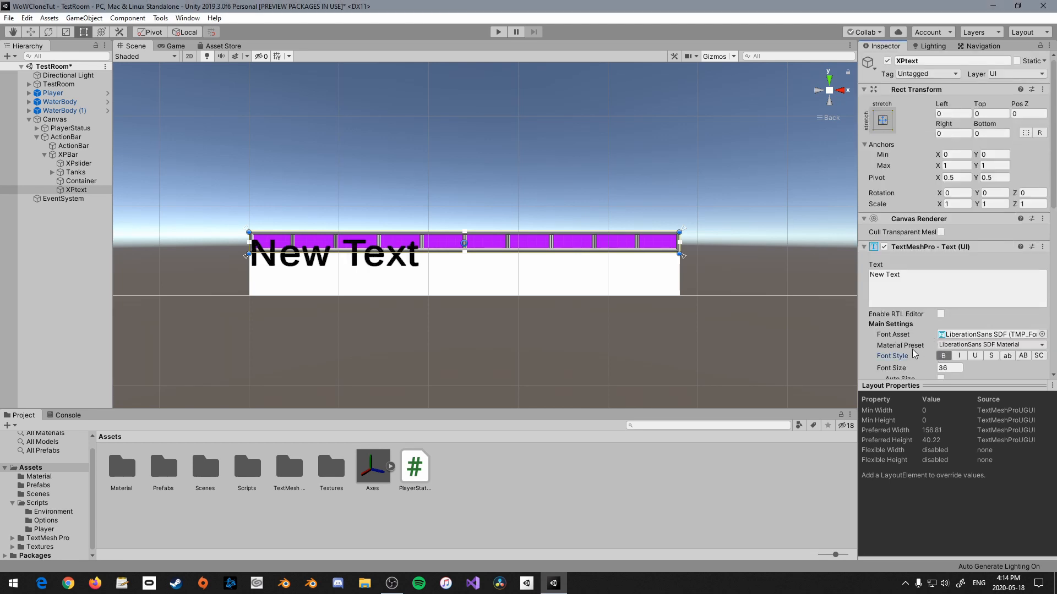
Enable auto size on XPtext with a minimum of 0 and centre the text horizontally and vertically
scroll(943, 355, "down", 3)
left_click(941, 280)
left_click(956, 290)
type("0")
scroll(960, 285, "down", 3)
left_click(956, 268)
left_click(957, 278)
Set the face colour of XPtext's font material to white
scroll(962, 264, "down", 6)
left_click(965, 244)
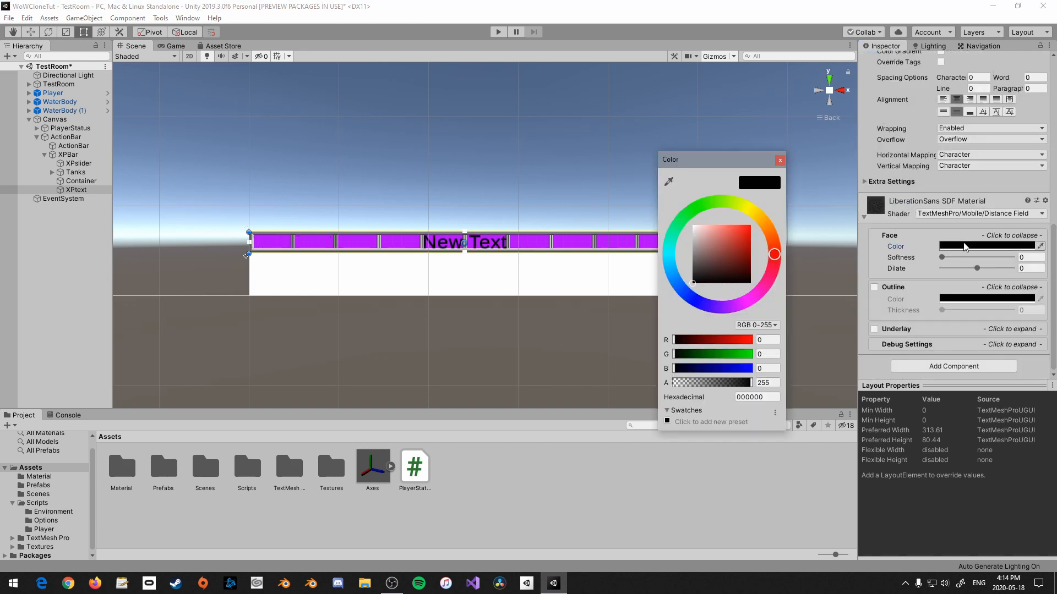
left_click_drag(701, 242, 686, 220)
left_click(780, 160)
Enable a black outline on XPtext's font material with a thickness of about 0.429
left_click(874, 287)
left_click_drag(943, 312, 968, 312)
left_click_drag(968, 312, 977, 315)
Shrink XPtext's height symmetrically so its top and bottom offsets are about 2.635
scroll(549, 307, "up", 5)
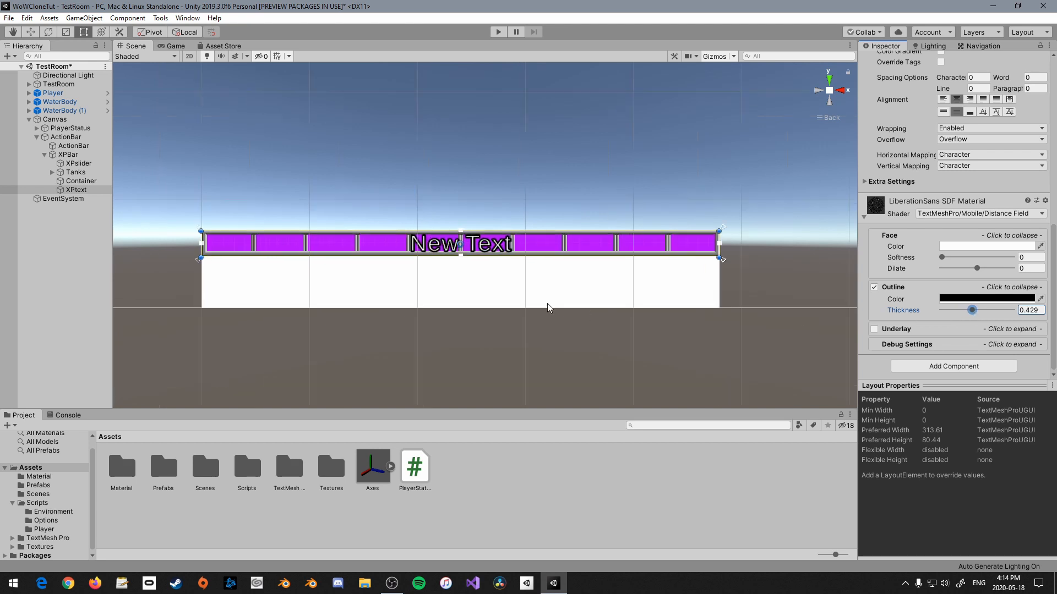
scroll(490, 297, "up", 2)
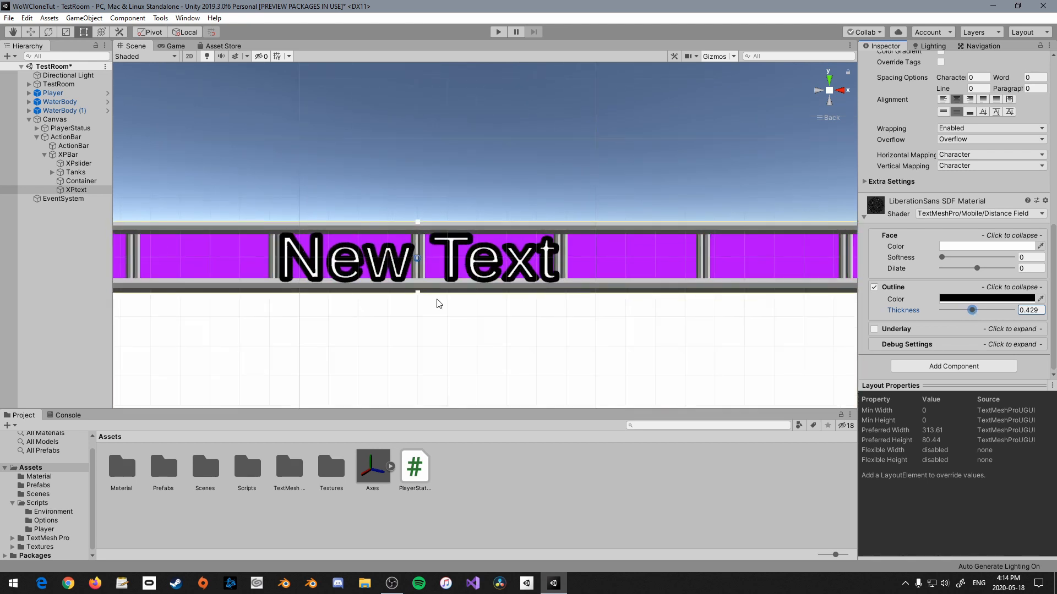
left_click_drag(457, 292, 455, 283, "alt")
scroll(460, 306, "down", 7)
Set XPtext's text content to "XP: 100/100"
scroll(941, 210, "up", 10)
left_click(908, 281)
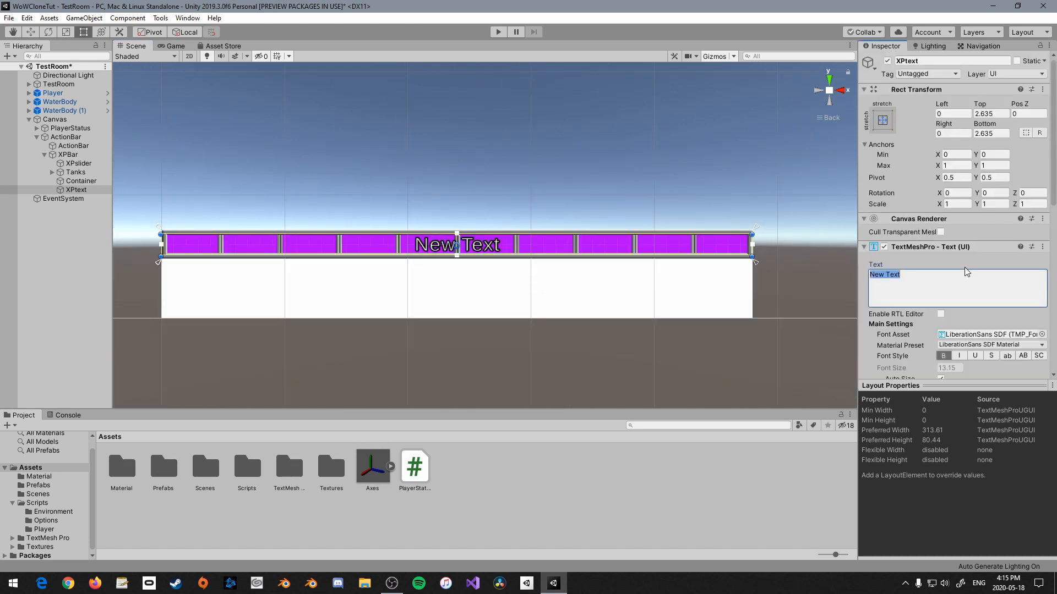
type("XP")
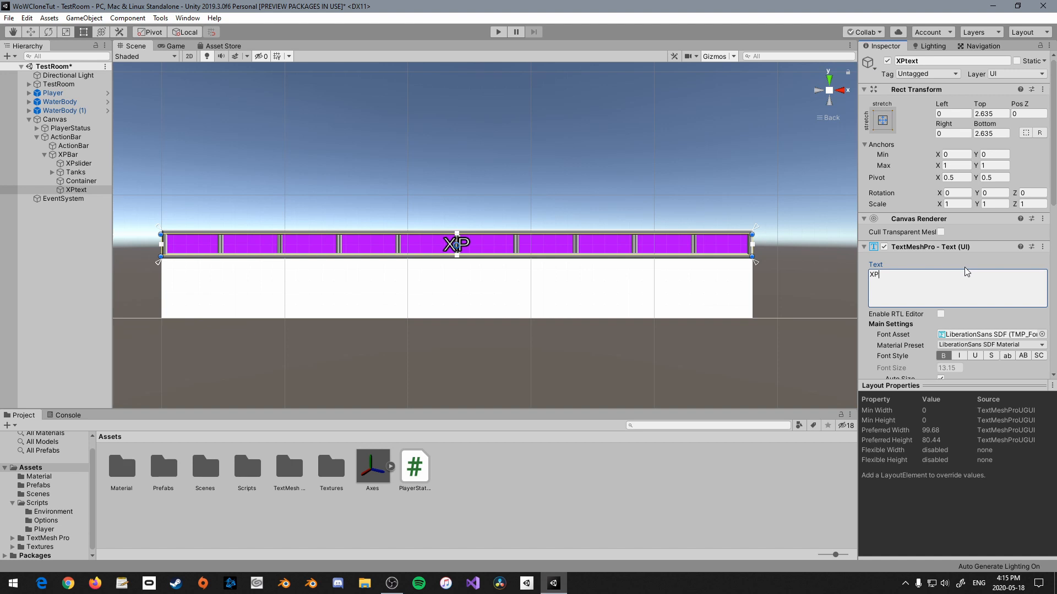
type(": 100")
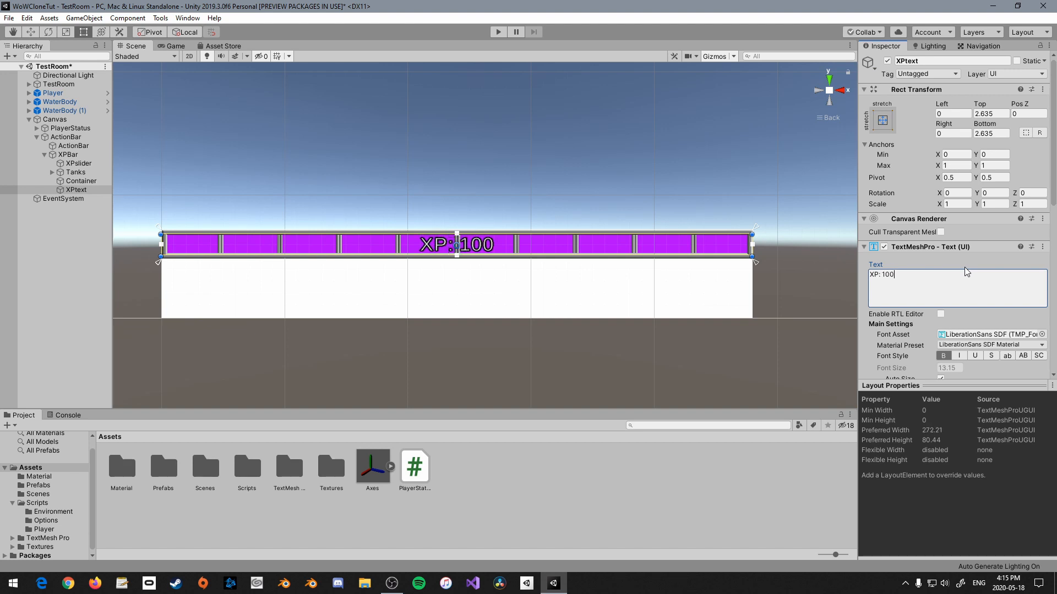
type("/100")
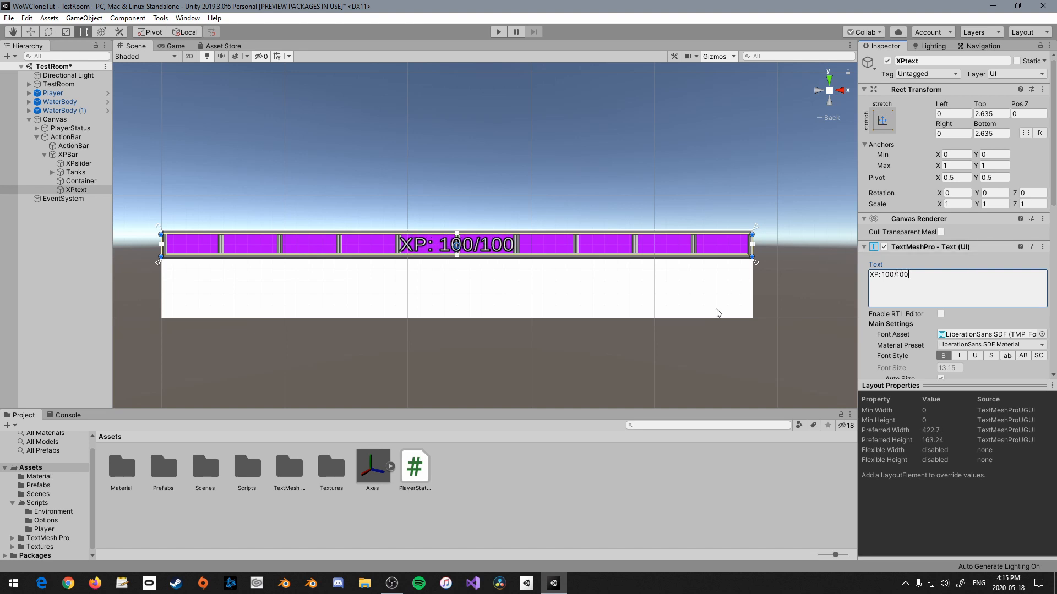
left_click(708, 467)
Open the PlayerStatus script attached to the Player object in Visual Studio
left_click(53, 93)
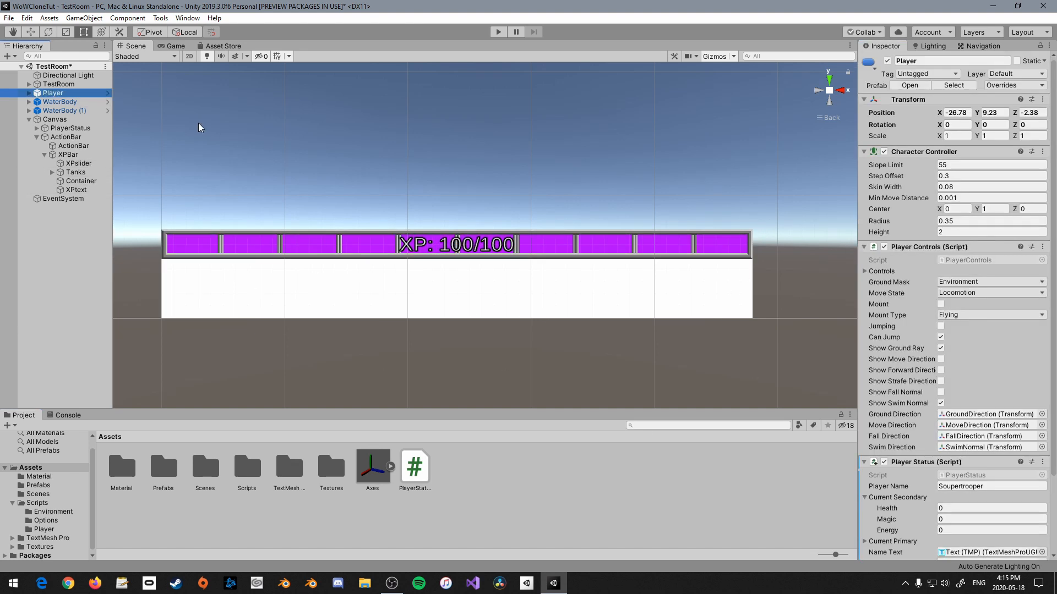
scroll(969, 418, "down", 3)
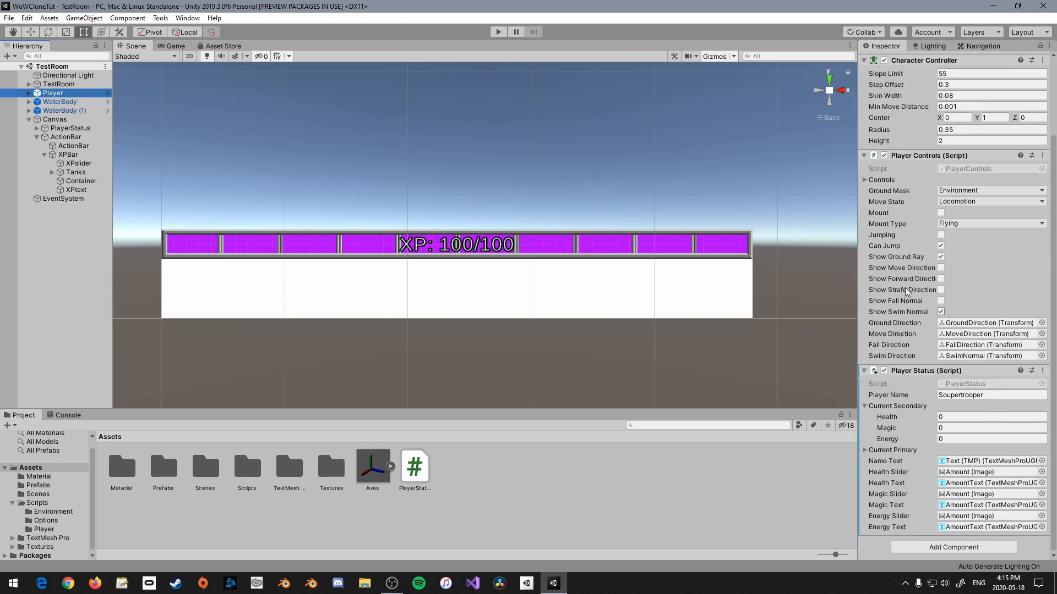
double_click(966, 384)
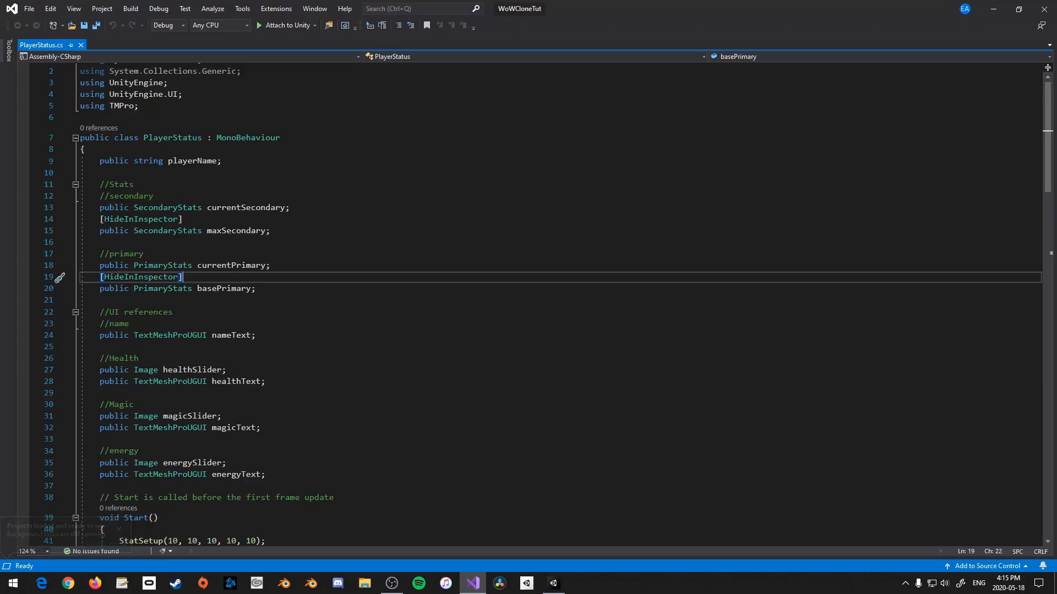
Declare public int level, experience, maxXp below playerName in PlayerStatus and save the script
left_click(152, 183)
left_click(153, 176)
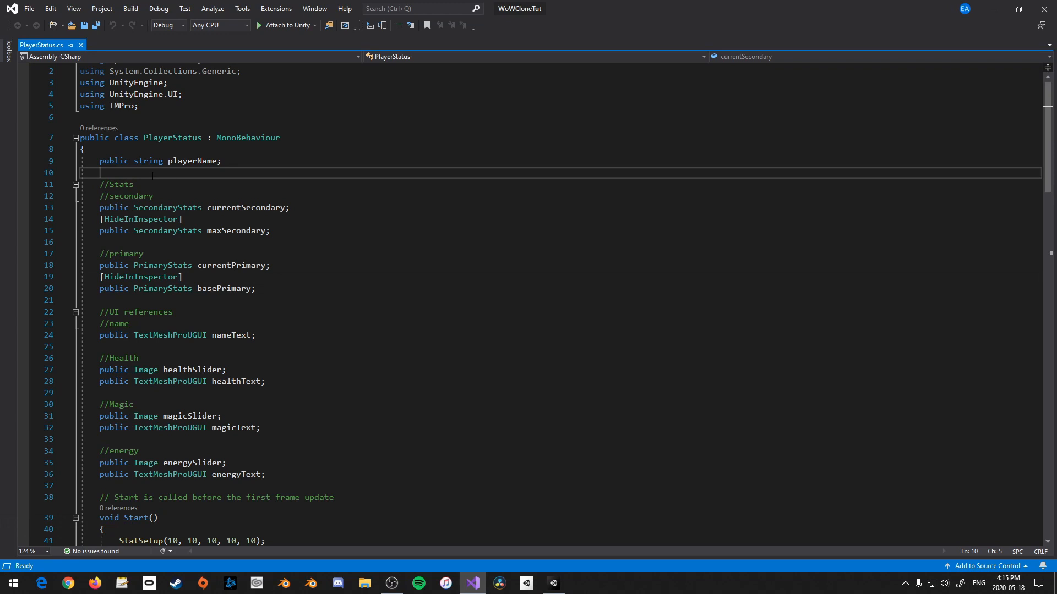
key("Return")
key("Return")
key("Up")
type("p")
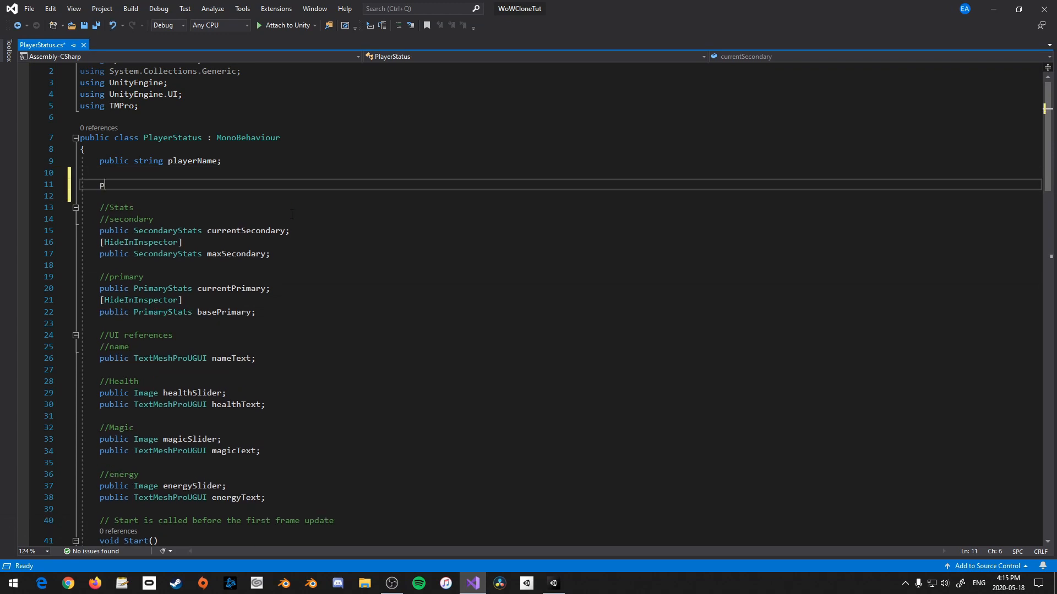
type("ublic int ")
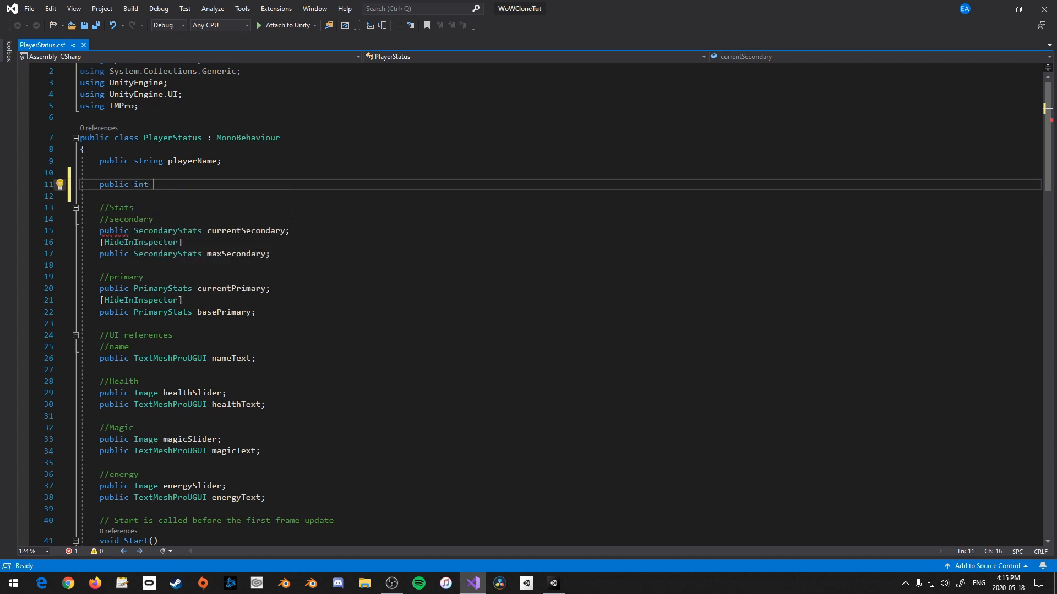
type("level, experience, maxXp;")
key("ctrl+s")
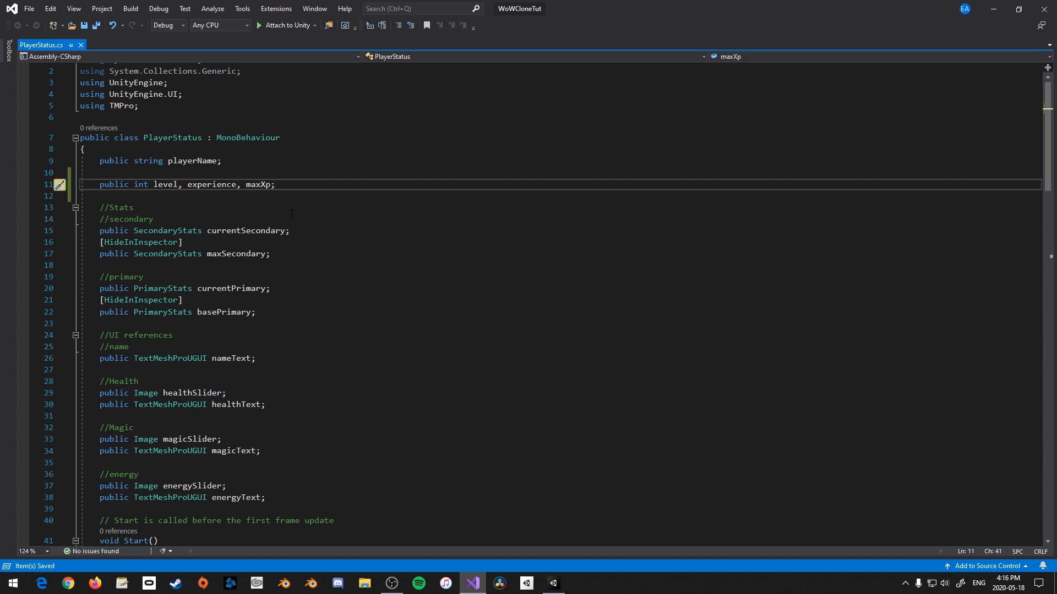
Declare a public bool addXp below the level and experience variables
key("Return")
key("Return")
type("[u")
key("BackSpace")
key("BackSpace")
type("public bool ")
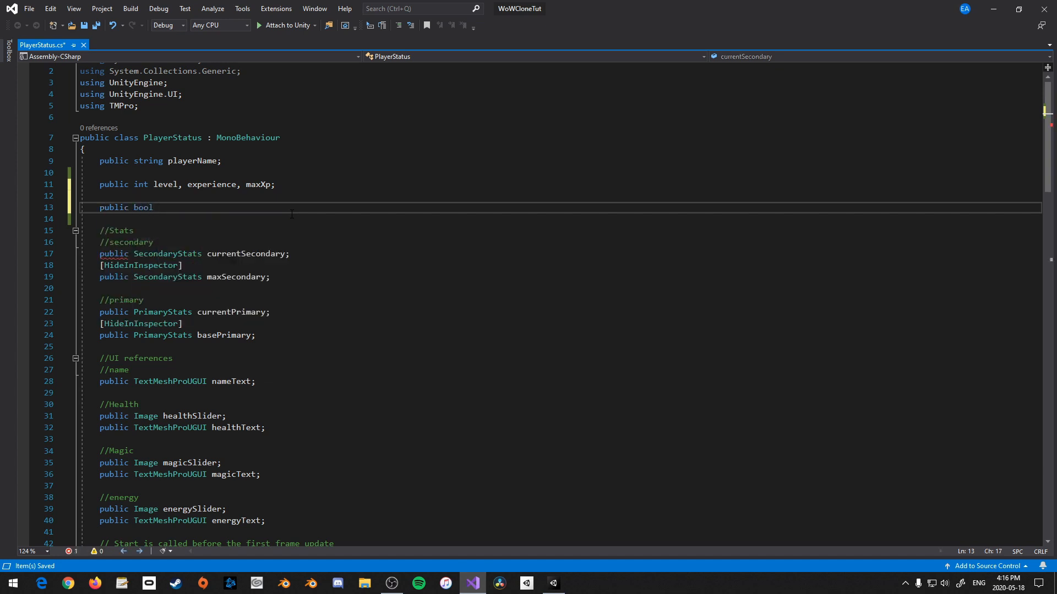
type("addXP")
key("BackSpace")
type("p;")
Declare a public int addXpAmount directly below addXp and save the script
key("Return")
type("public int a")
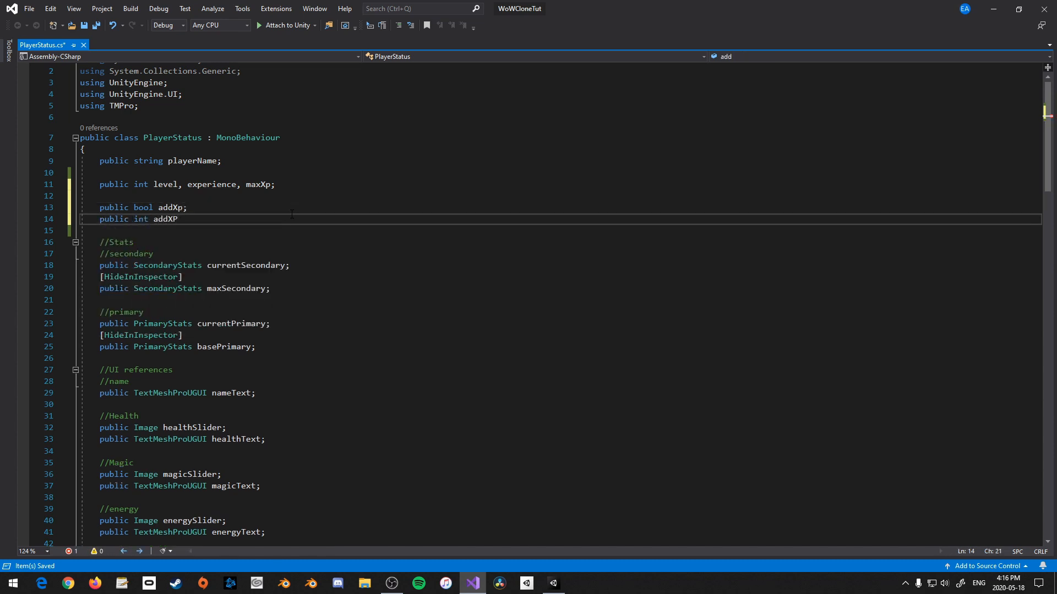
type("ddXpAmount;")
key("ctrl+s")
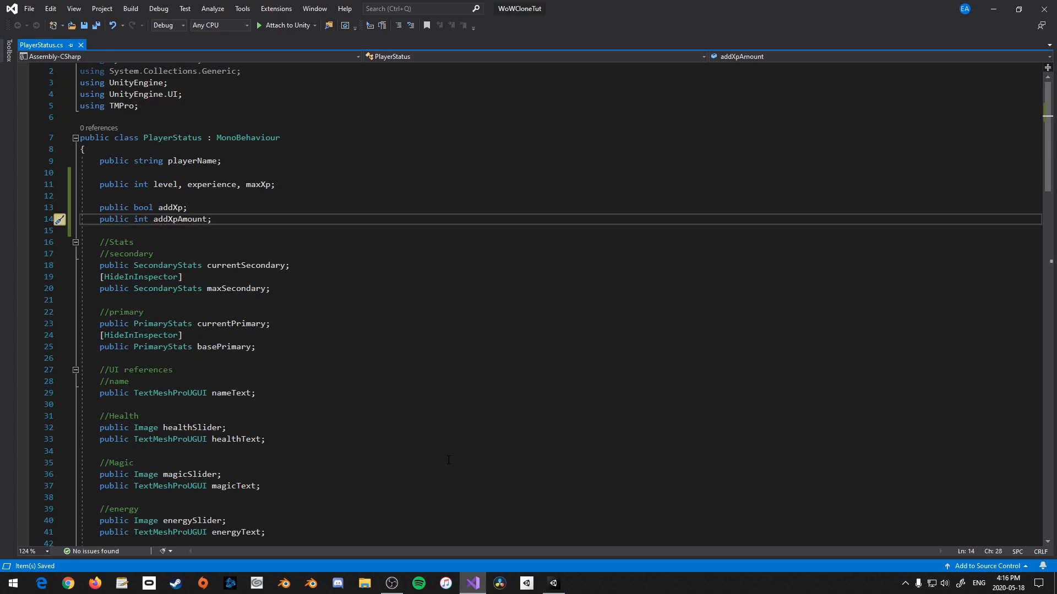
Switch to Unity and set the Player Status component's Level to 1 and Max Xp to 500
left_click(553, 583)
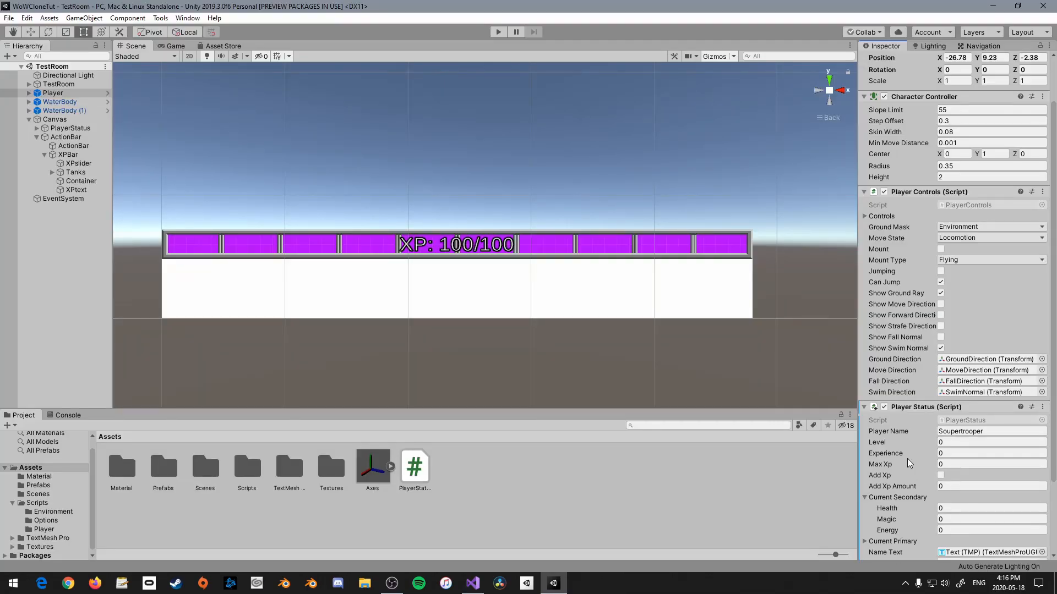
left_click(941, 443)
type("1")
key("Tab")
key("Tab")
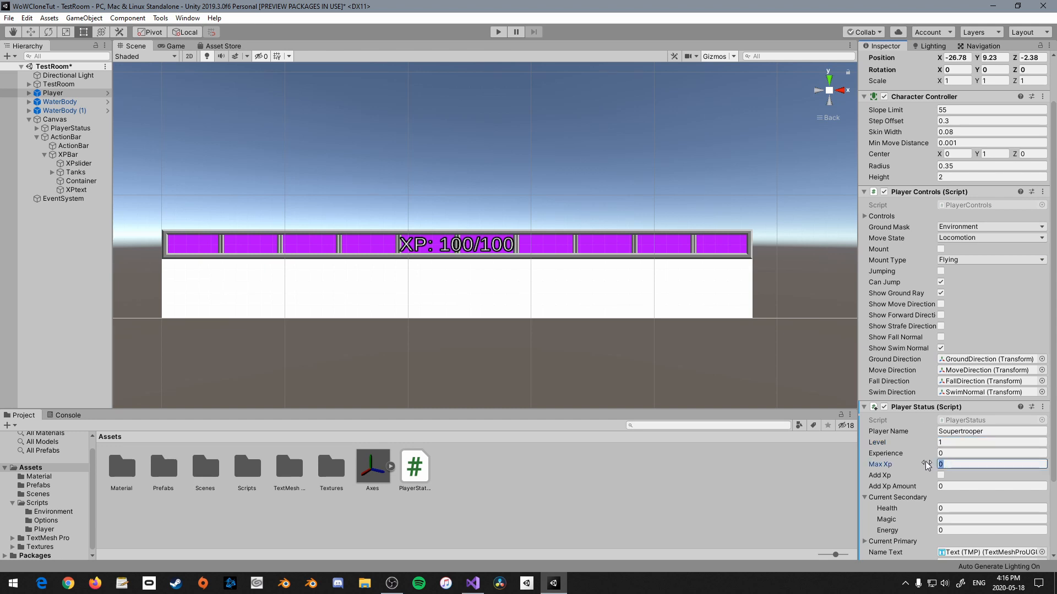
type("500")
left_click(814, 466)
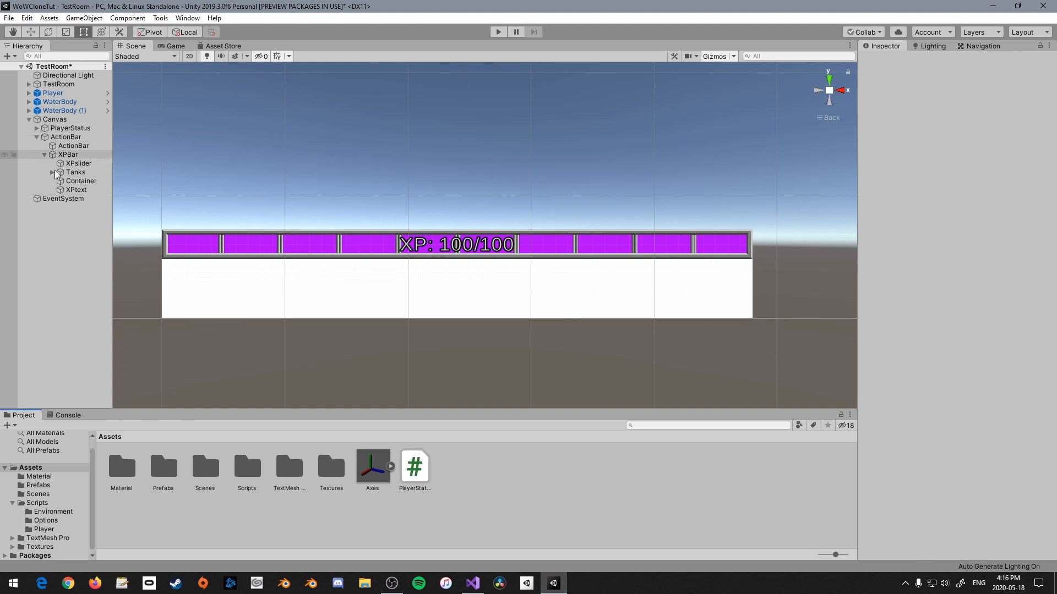
left_click(53, 92)
scroll(936, 385, "down", 5)
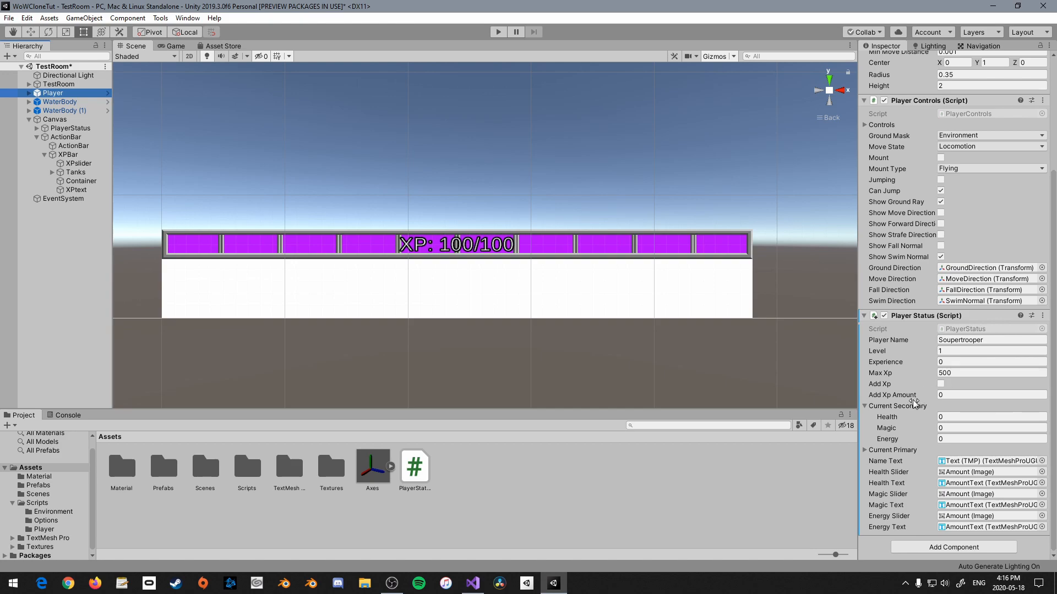
Switch to Visual Studio and add an empty void UpdateXP() method after LimitStatValues in PlayerStatus
left_click(473, 583)
scroll(469, 447, "down", 20)
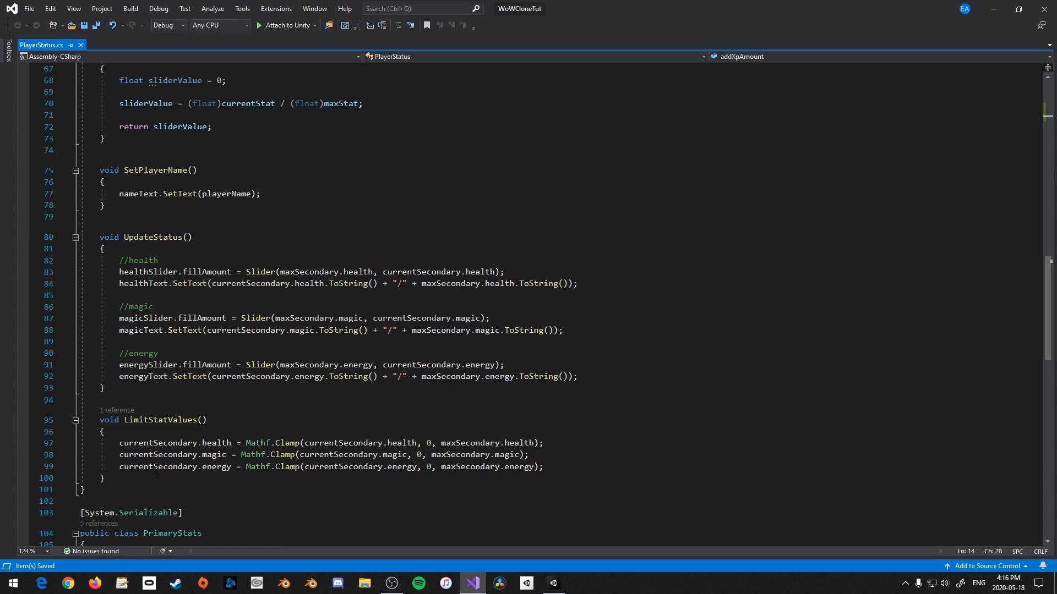
left_click(242, 478)
key("Return")
key("Return")
type("void UpdateXP()")
key("Return")
type("{")
key("Return")
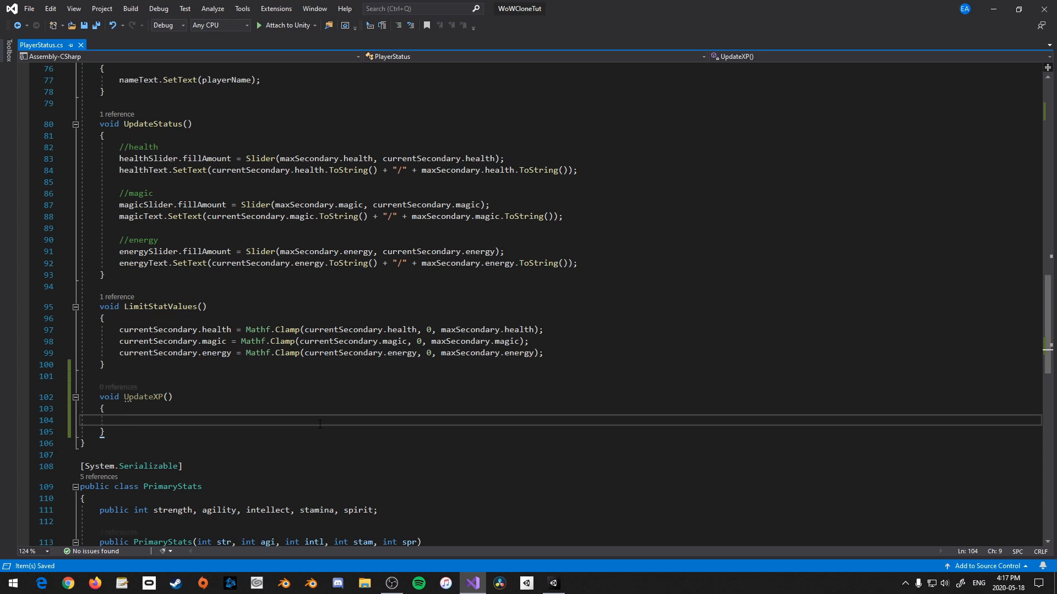
Add the statement experience += addXpAmount; to the UpdateXP method
type("exp")
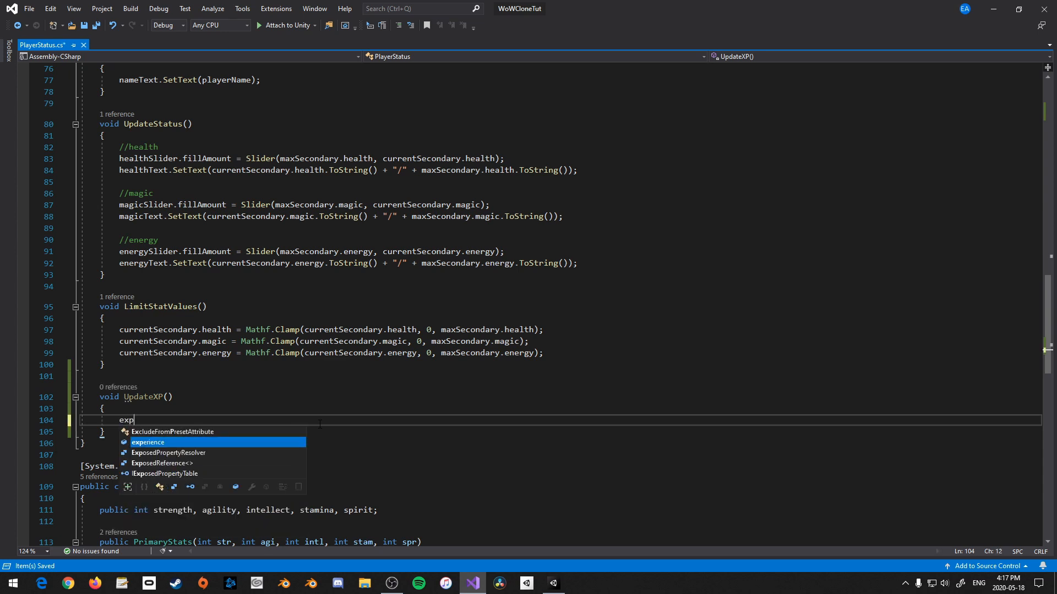
type("erience += addXpAmount;")
key("Return")
key("Return")
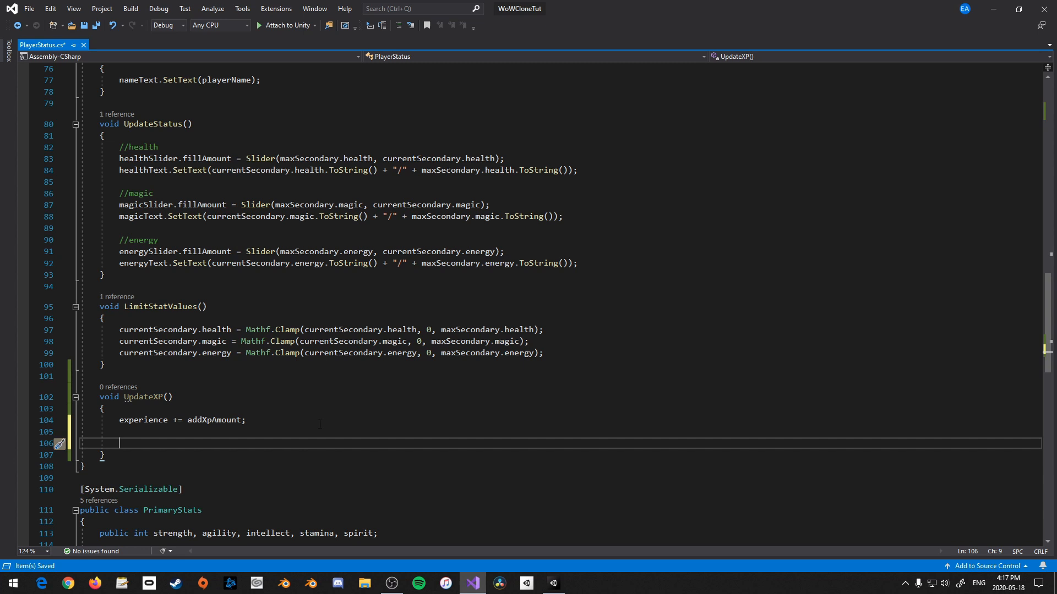
Add an if(experience > maxXp) block with braces below the experience statement in UpdateXP
type("if(ex")
key("Tab")
type("> maxXp)")
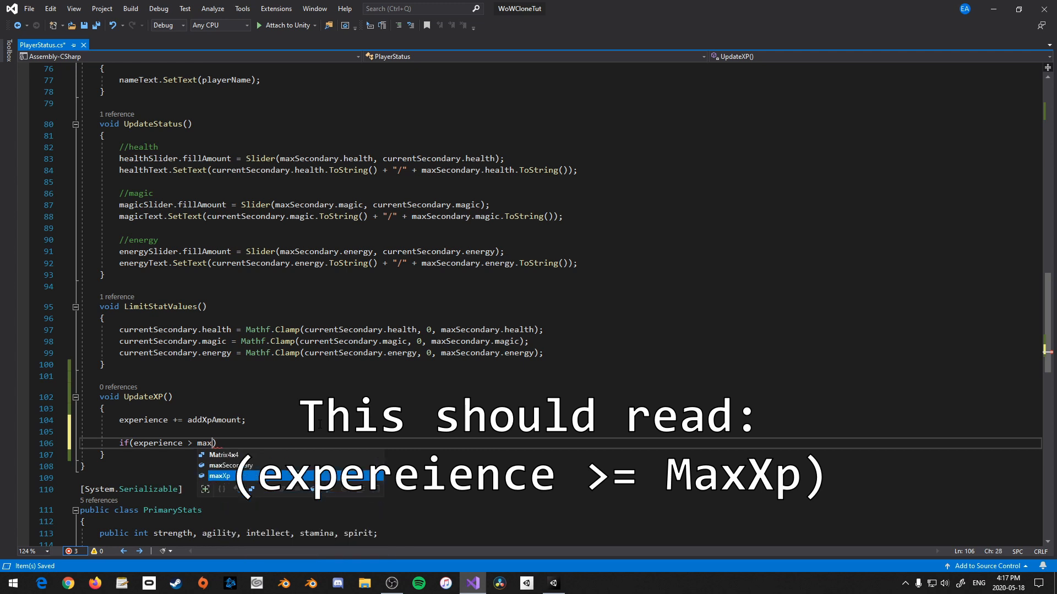
key("Return")
type("{")
key("Return")
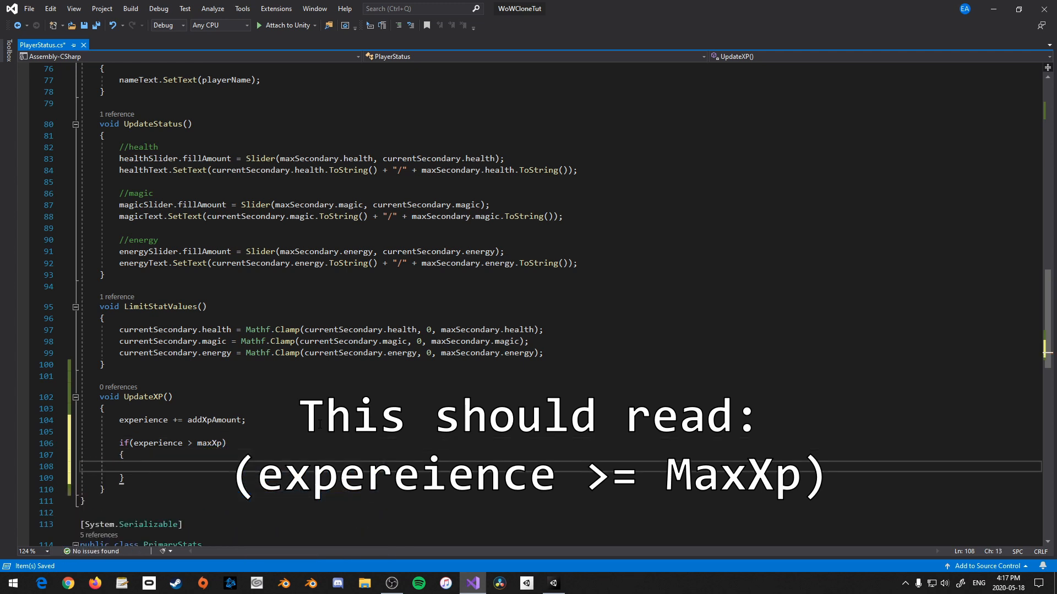
Fill the if block with experience -= maxXp; and level++; and save the script
type("experience")
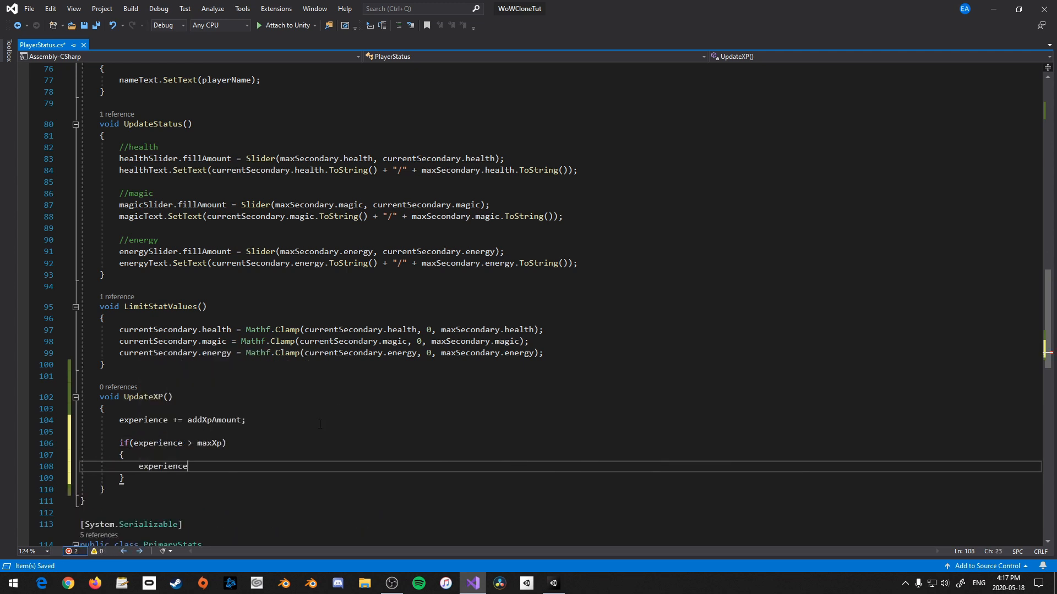
type(" -= maxXp;")
key("Return")
type("leve")
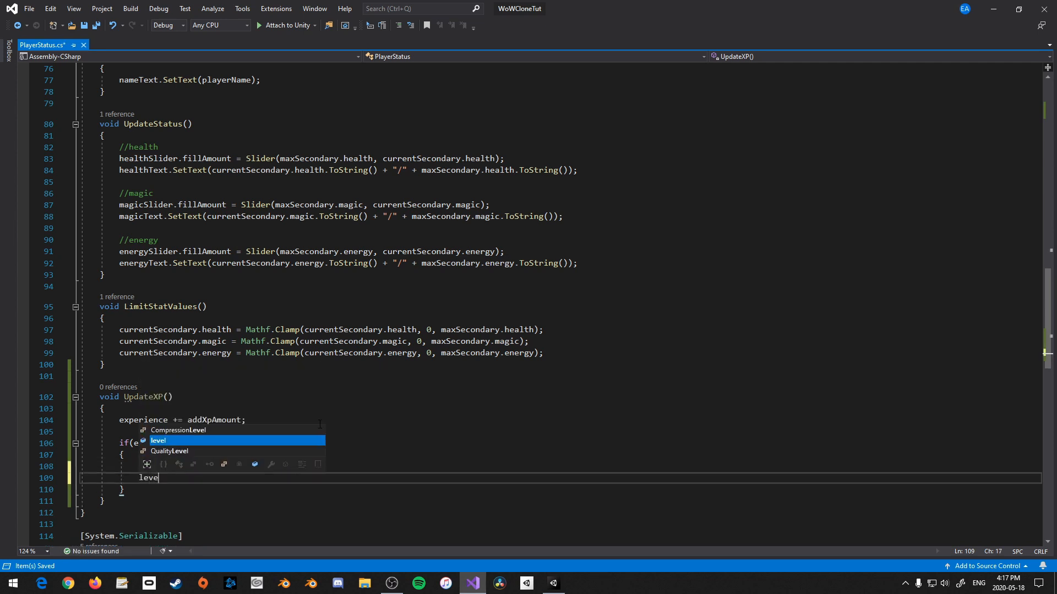
key("Tab")
type("++;")
key("ctrl+s")
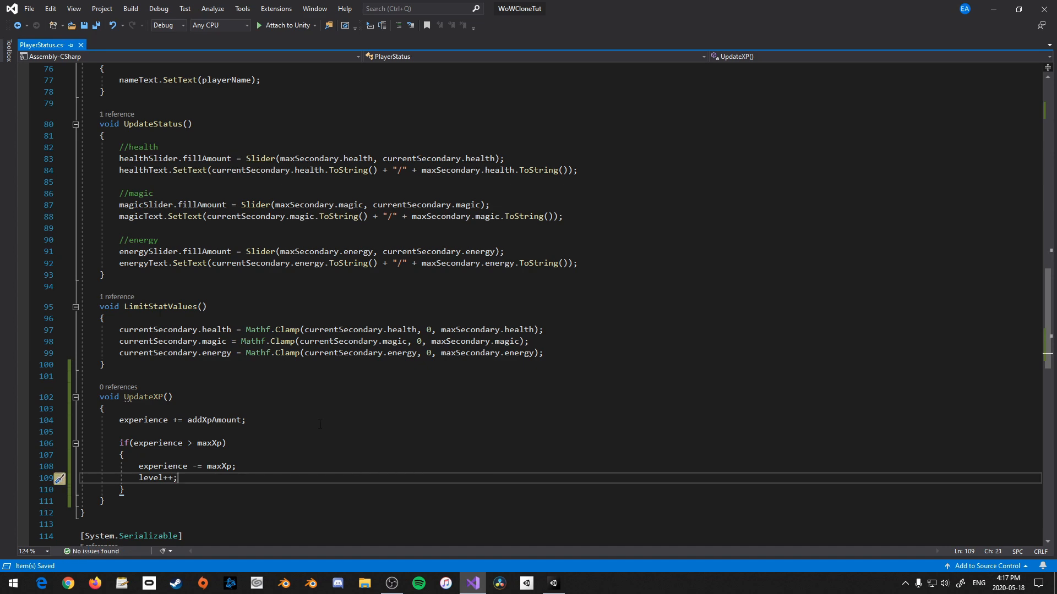
Add an if(addXp) block after the UpdateStatus call in the Update method
left_click_drag(172, 397, 124, 397)
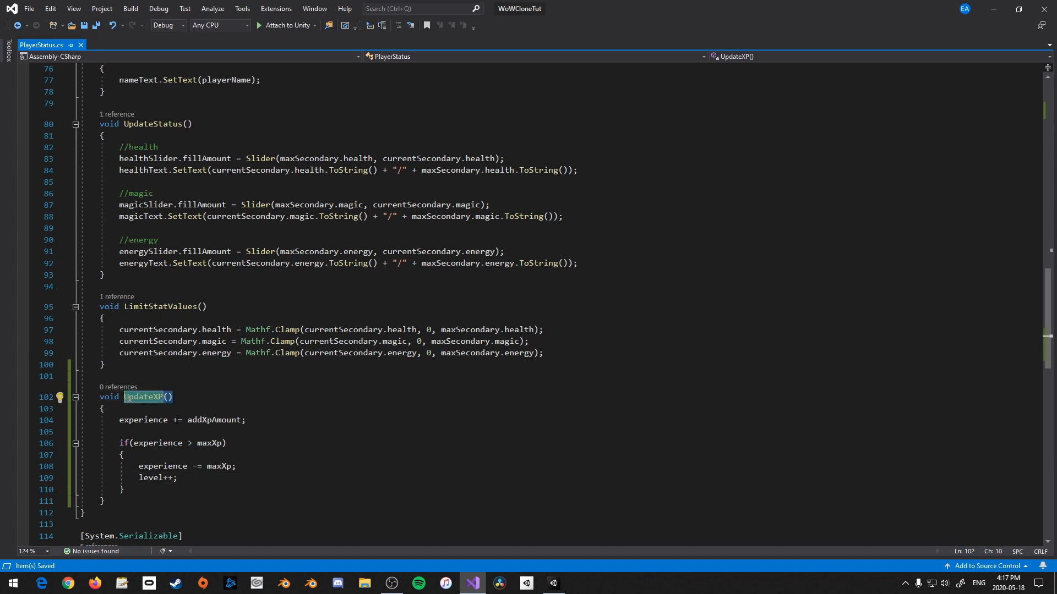
scroll(127, 399, "up", 13)
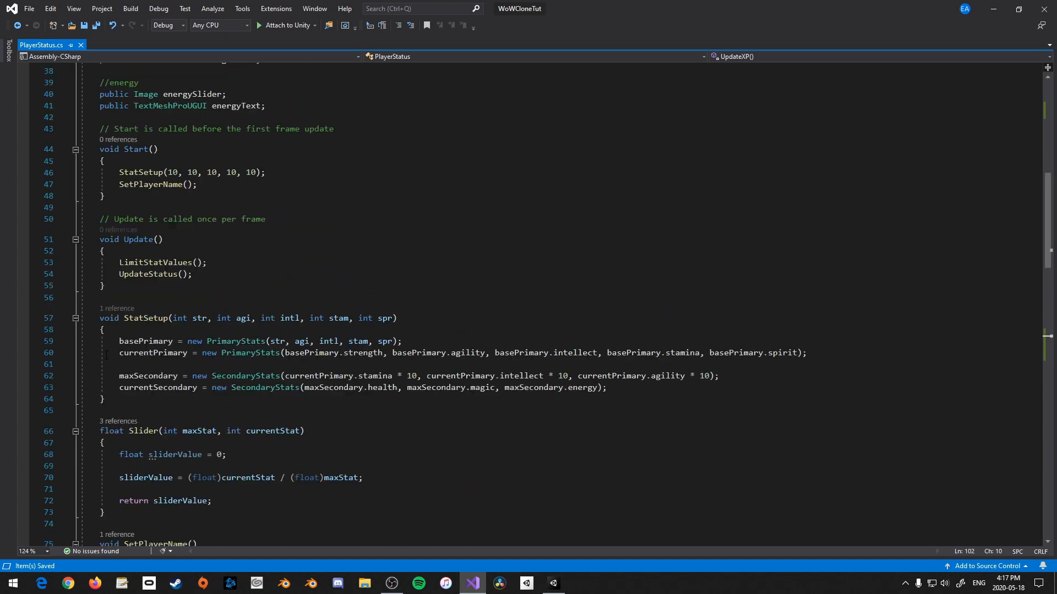
left_click(222, 277)
key("Return")
key("Return")
type("if(addXp) {")
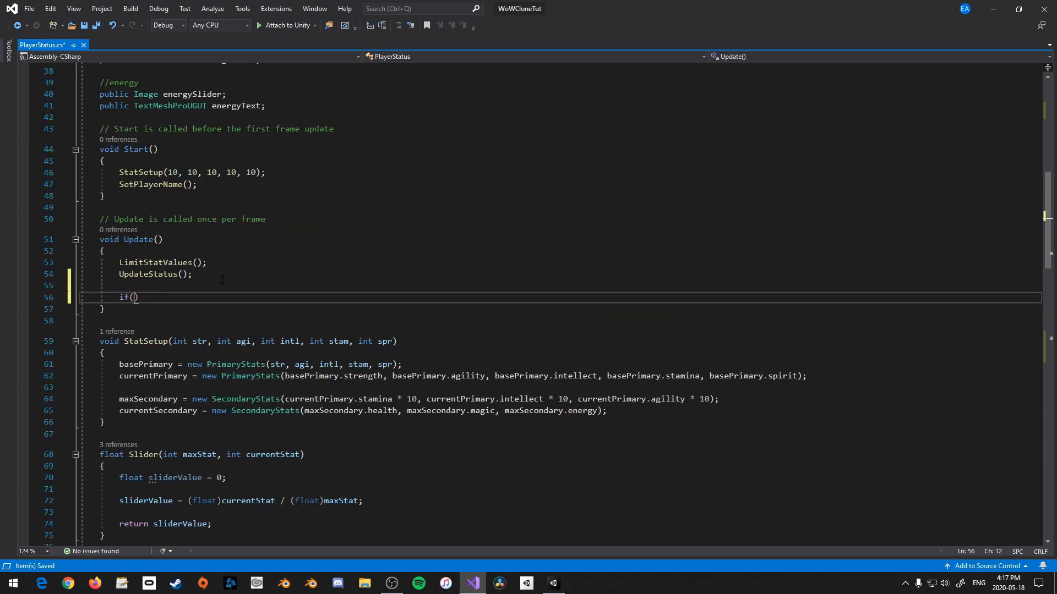
key("Return")
Inside the if(addXp) block, call UpdateXP(); and set addXp = false; and save the script
type("UpdateXP();")
key("Return")
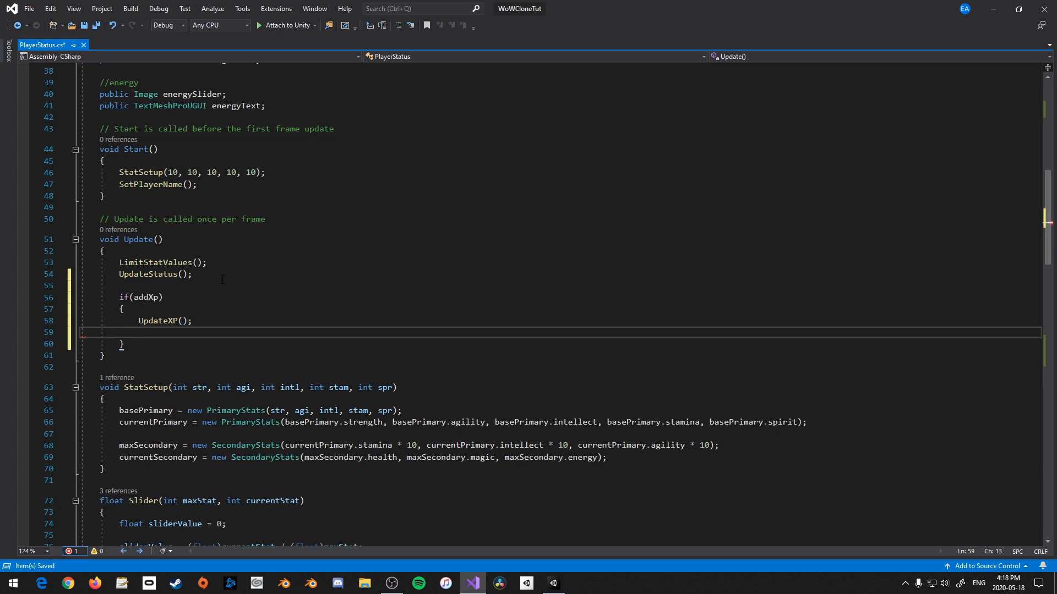
type("addXp = false;")
key("ctrl+s")
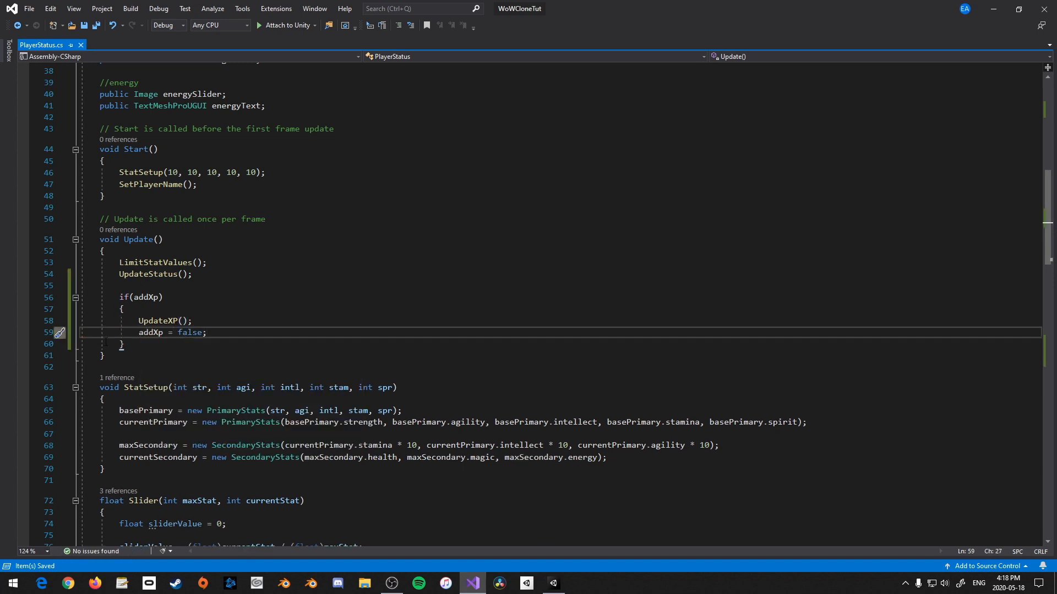
left_click_drag(191, 350, 85, 297)
left_click(144, 306)
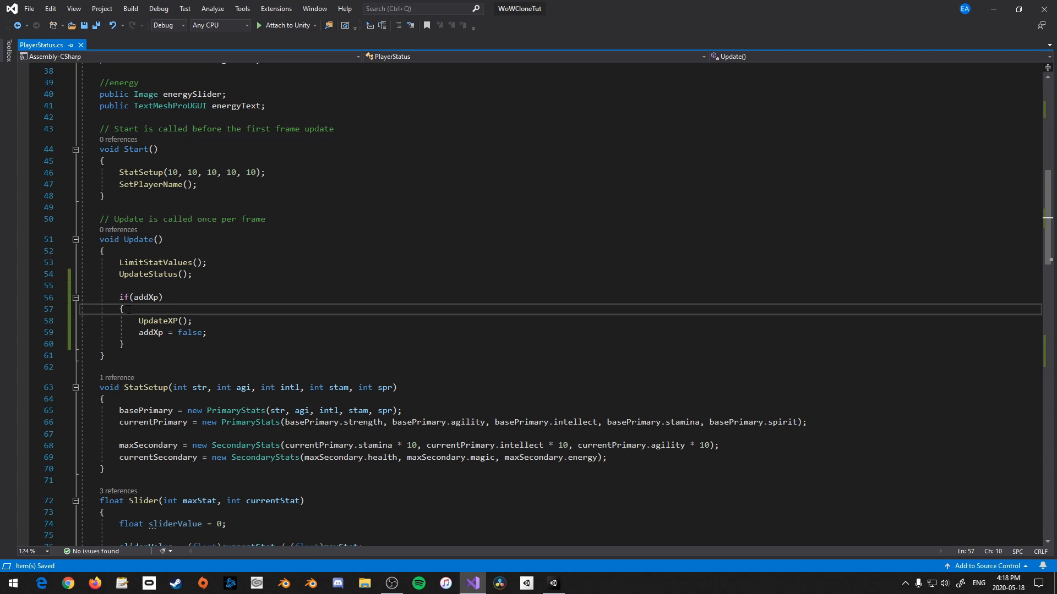
Switch to Unity and test XP gain in play mode with Add Xp Amount 64 and Add Xp triggered, then stop the game
left_click(553, 584)
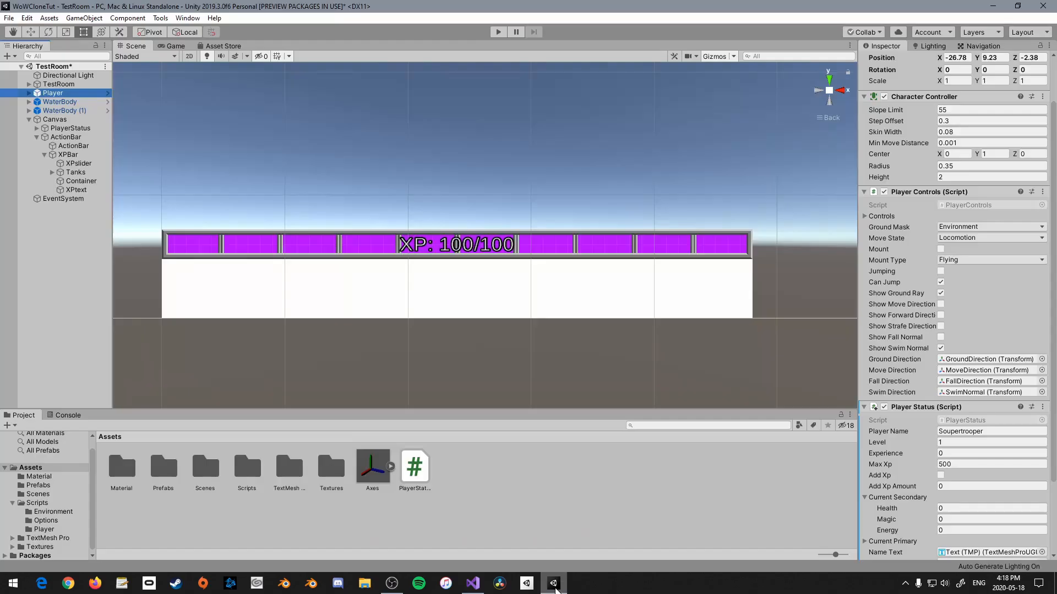
left_click(498, 31)
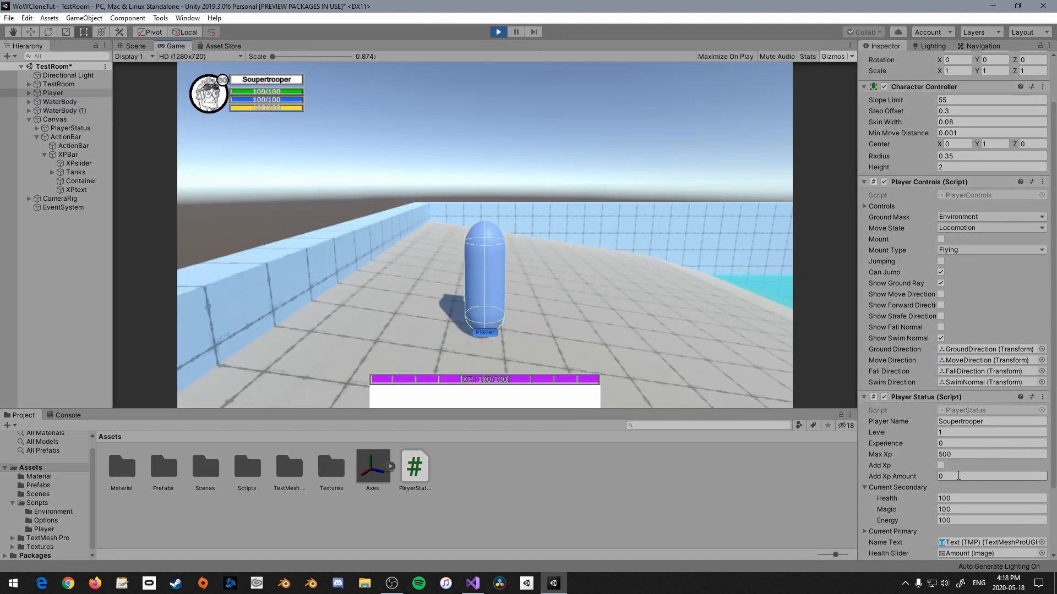
left_click(958, 476)
type("64")
left_click(942, 521)
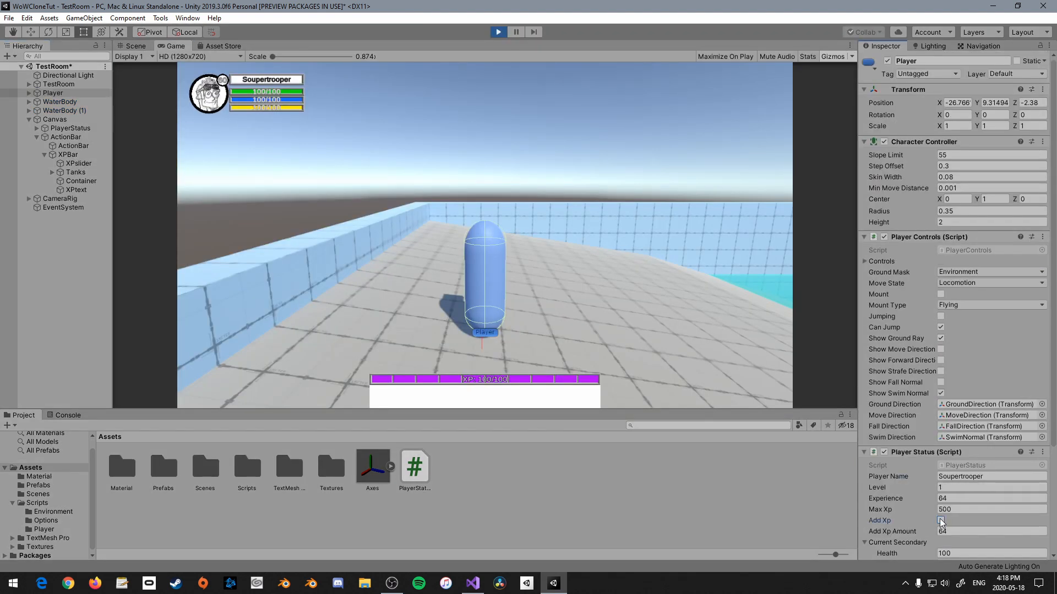
left_click(941, 521)
key("ctrl+p")
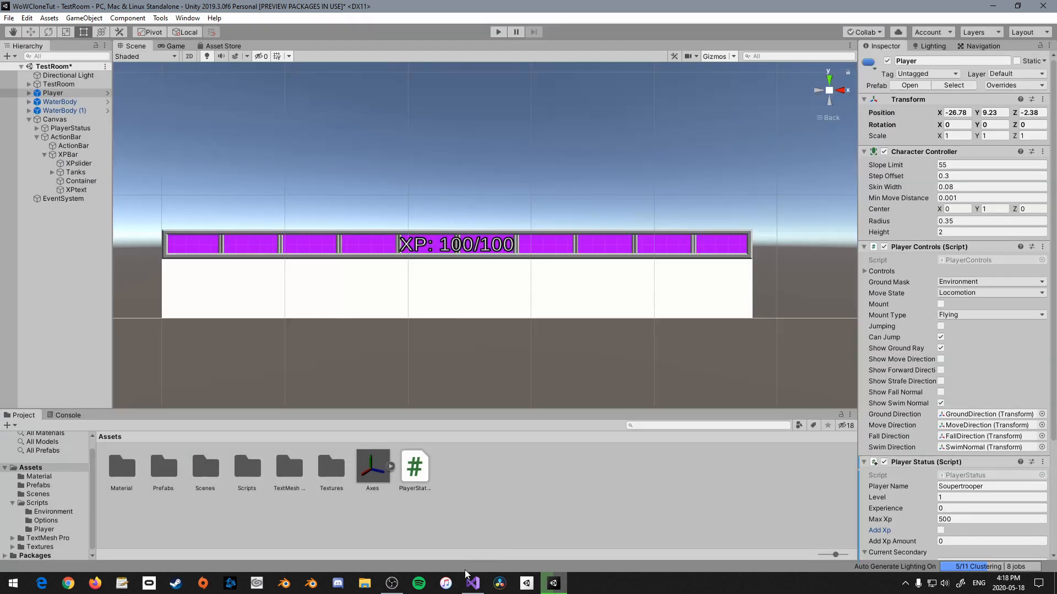
Switch to Visual Studio and declare public Image xpSlider; below addXpAmount, set apart by a blank line
mouse_move(507, 572)
left_click(473, 528)
scroll(211, 333, "up", 5)
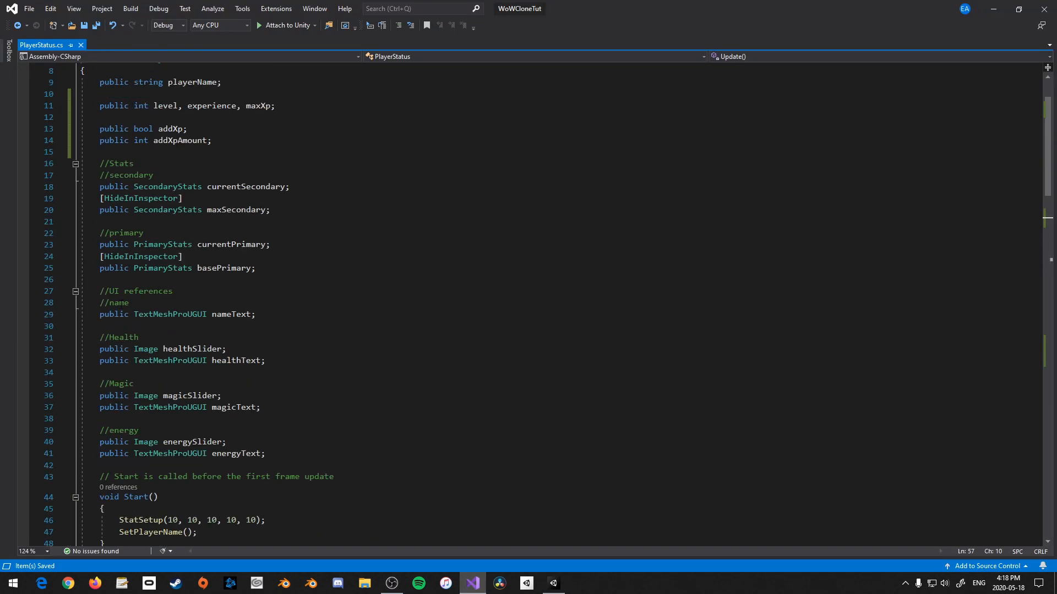
left_click(262, 241)
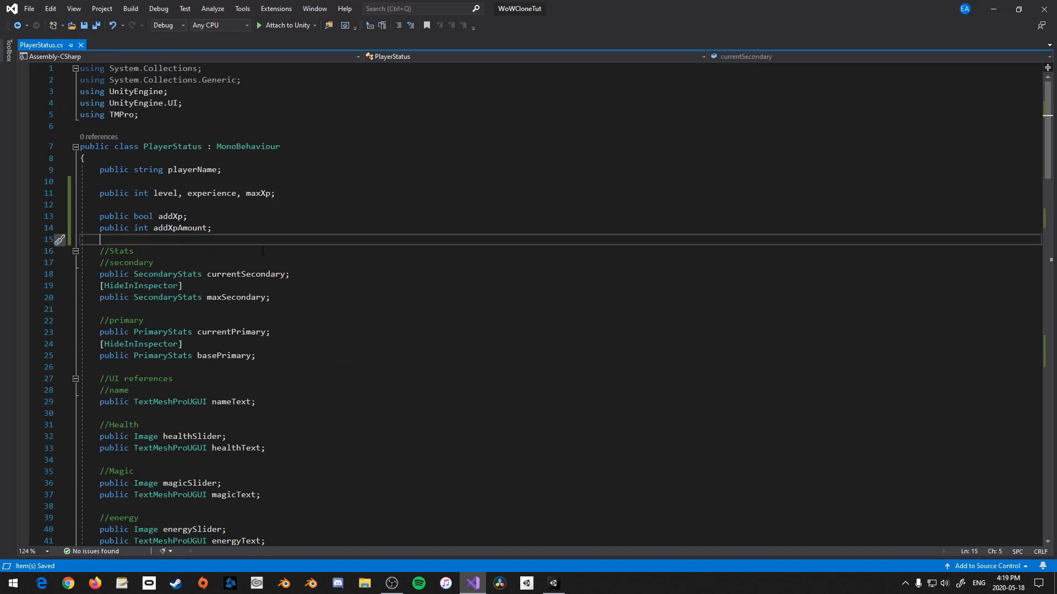
key("Return")
key("Return")
key("Up")
type("public Image ")
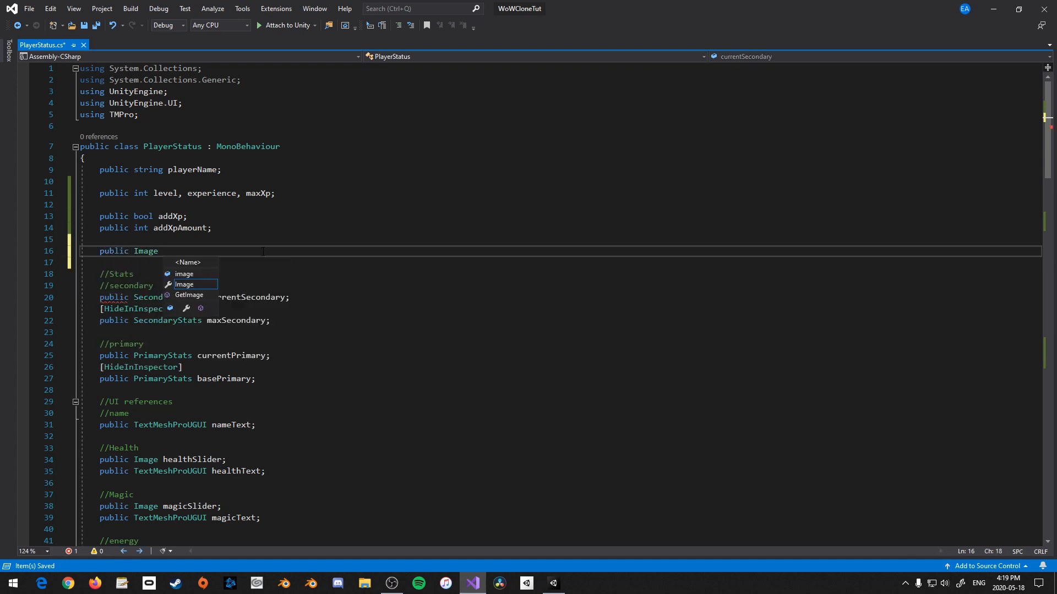
type("xpSlider;")
key("Return")
Declare public Text xpText; directly below xpSlider
type("public ")
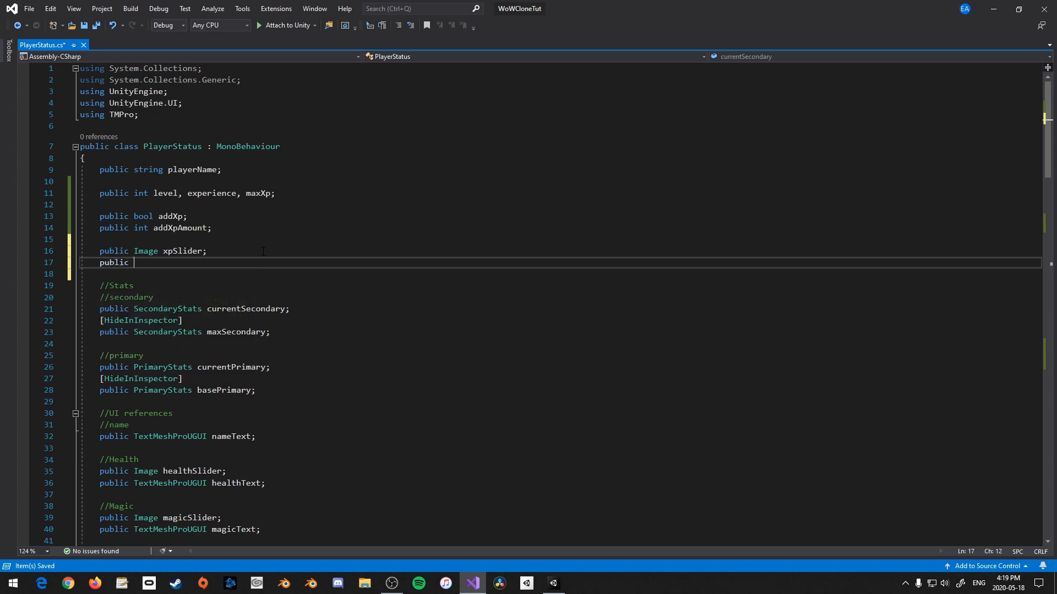
type("text x")
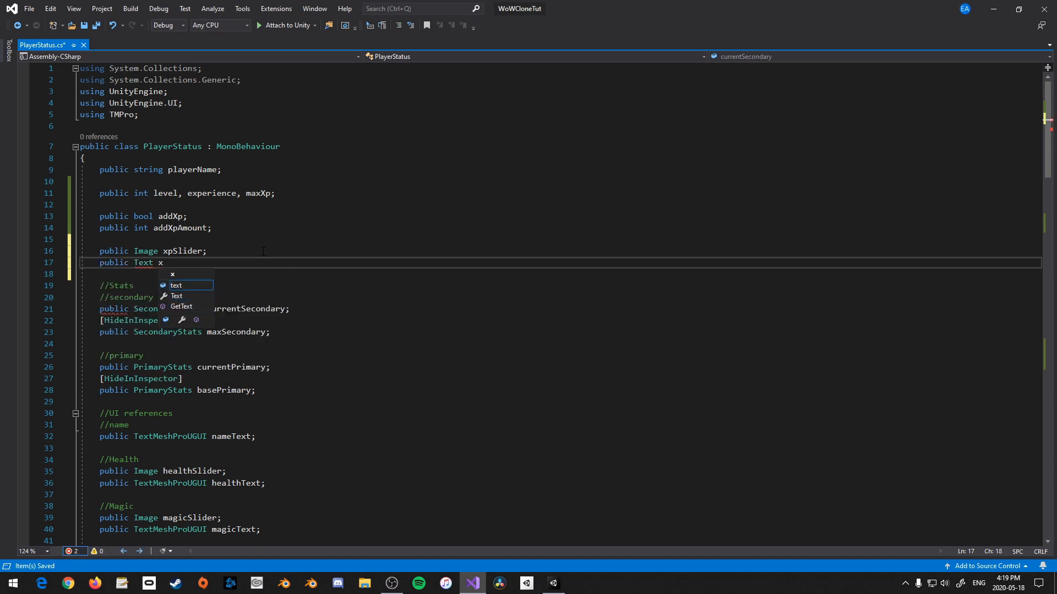
type("pText;")
key("Return")
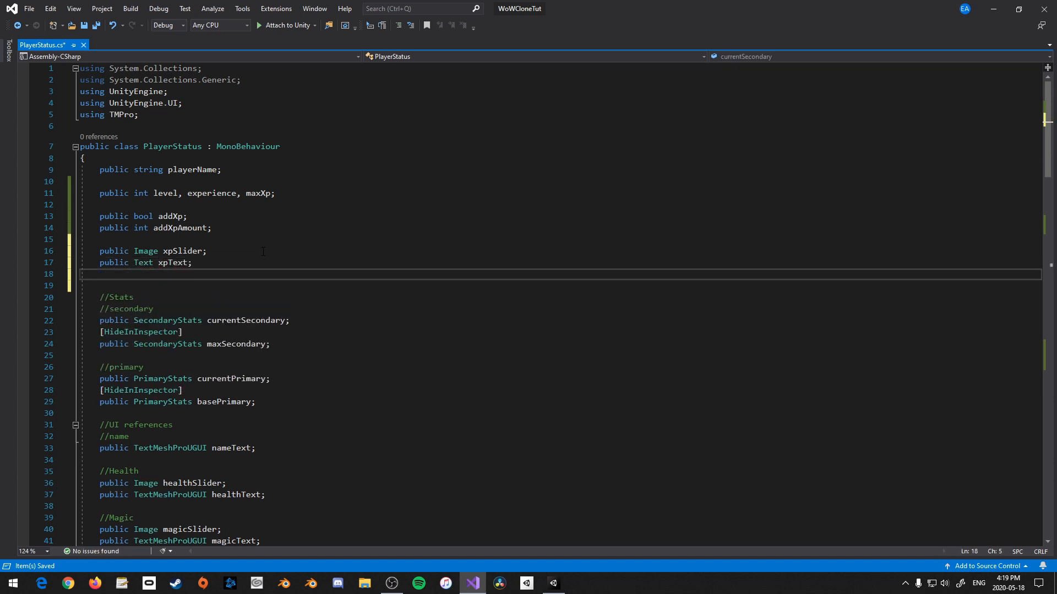
Extend the xpText declaration with a second Text variable, levelText, and save the script
type("public tex")
key("Escape")
key("shift+Home")
key("shift+Home")
key("shift+Left")
key("shift+Left")
type(", ")
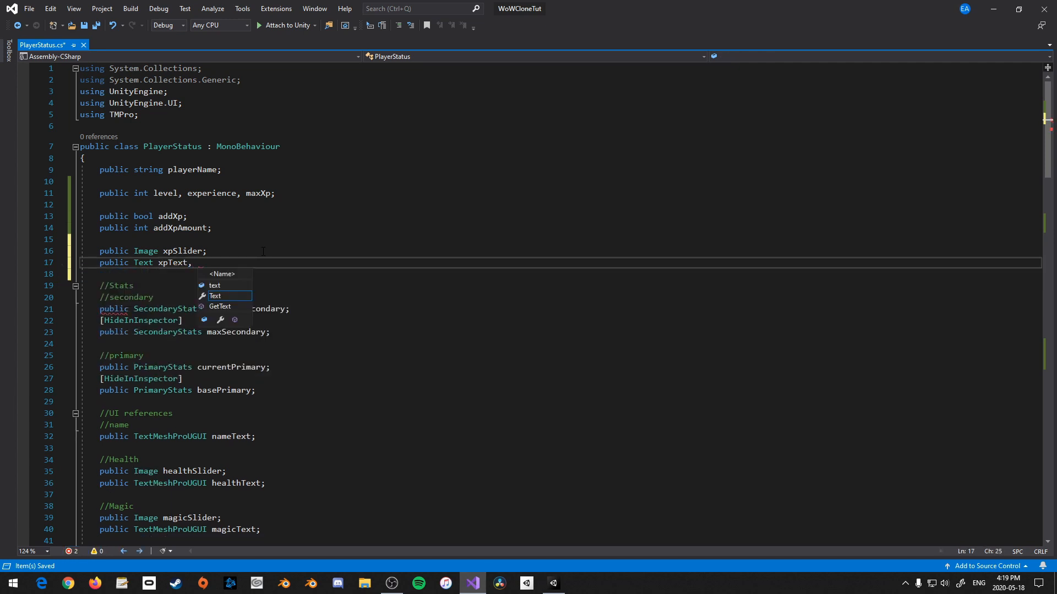
type("levelText;")
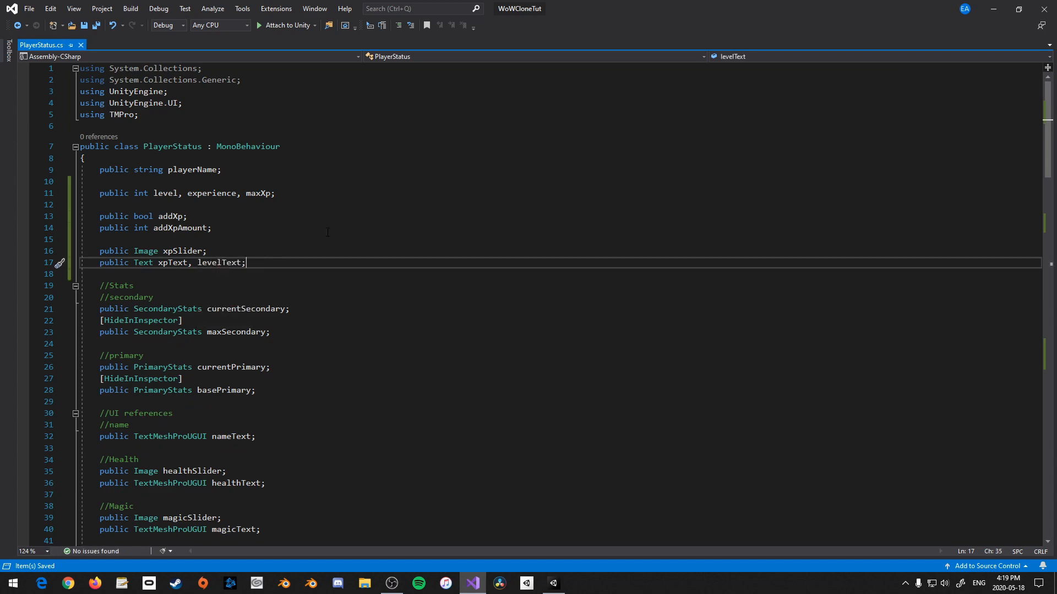
key("ctrl+s")
Add xpSlider.fillAmount = Slider(maxXp, experience); after the if block in UpdateXP
scroll(303, 303, "down", 13)
scroll(345, 355, "down", 19)
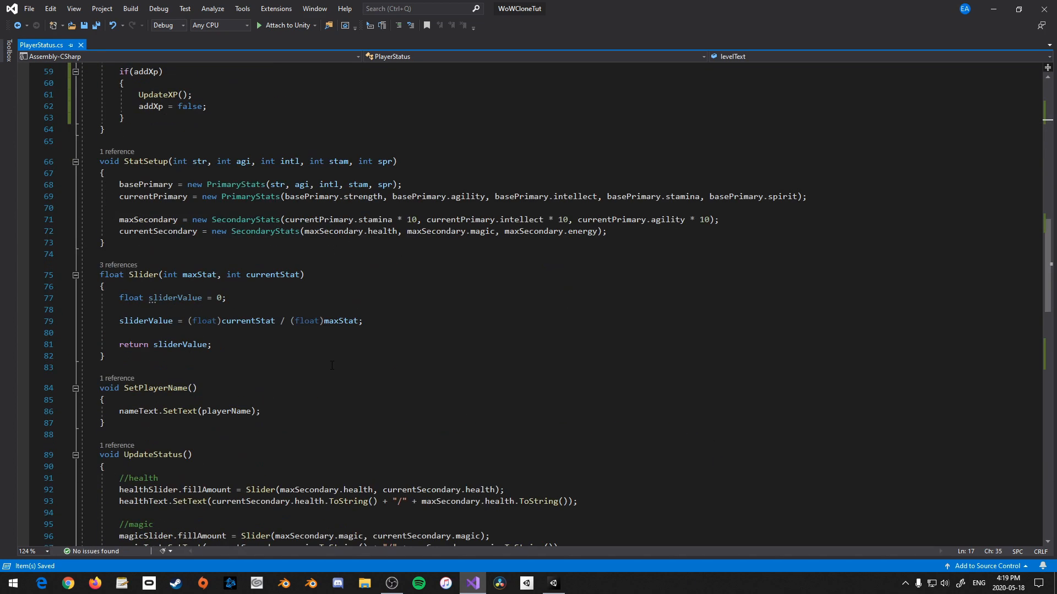
left_click(197, 368)
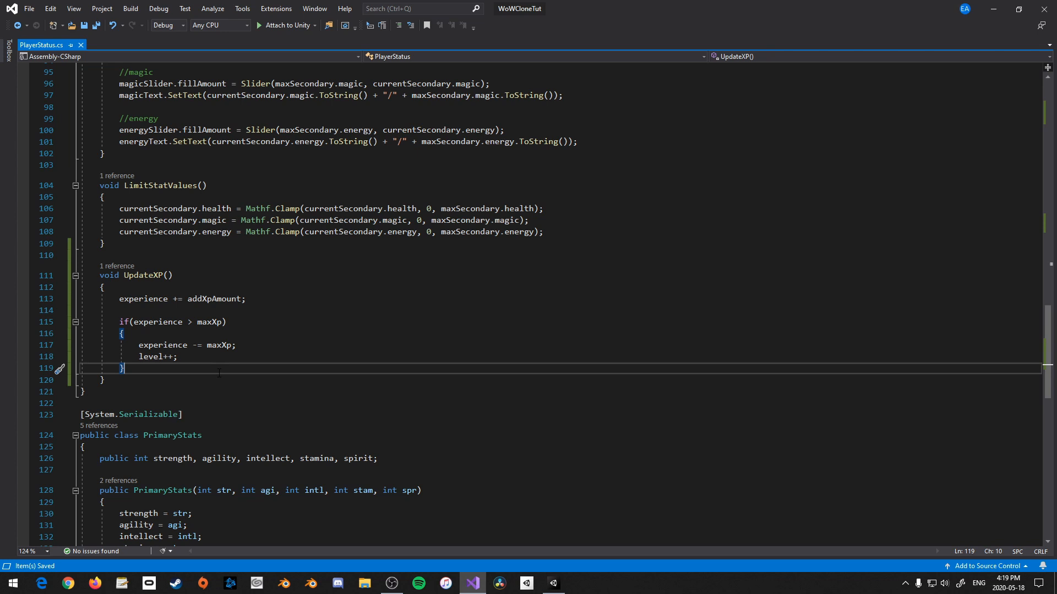
key("Return")
key("Return")
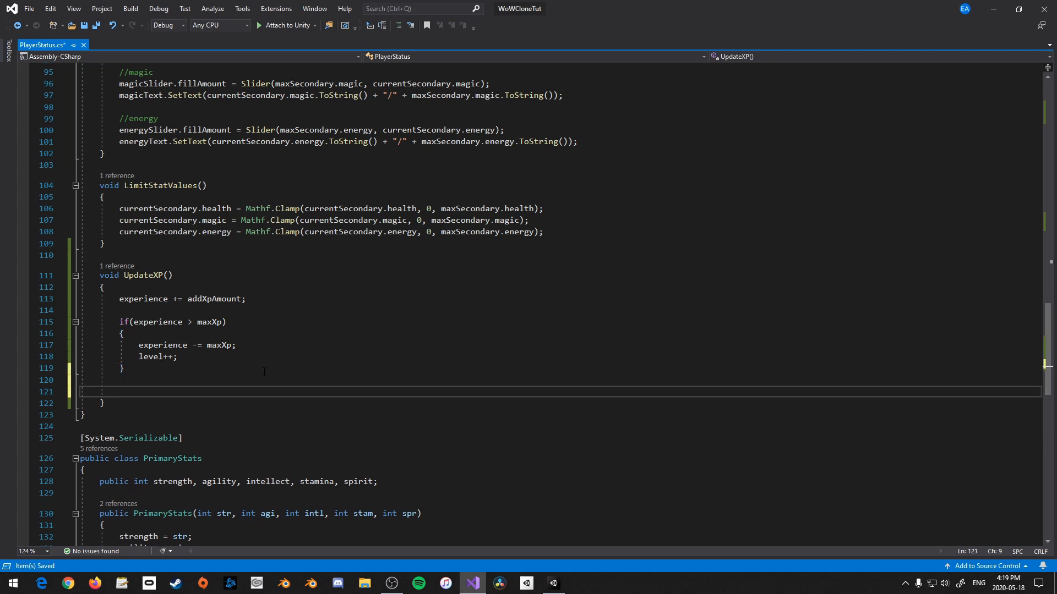
scroll(264, 372, "down", 3)
type("xpSlider.")
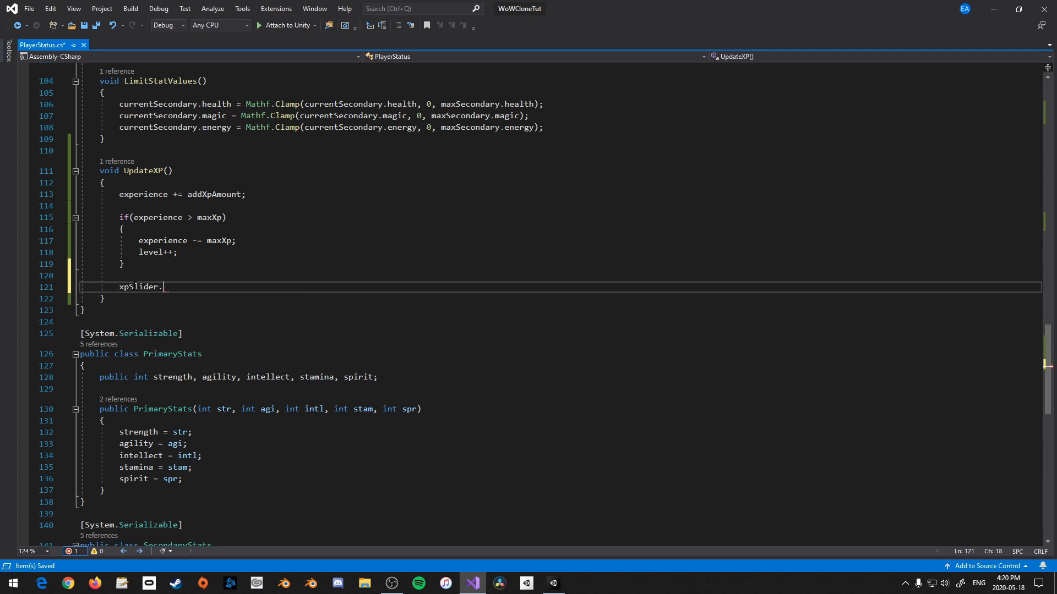
type("fillAmount ")
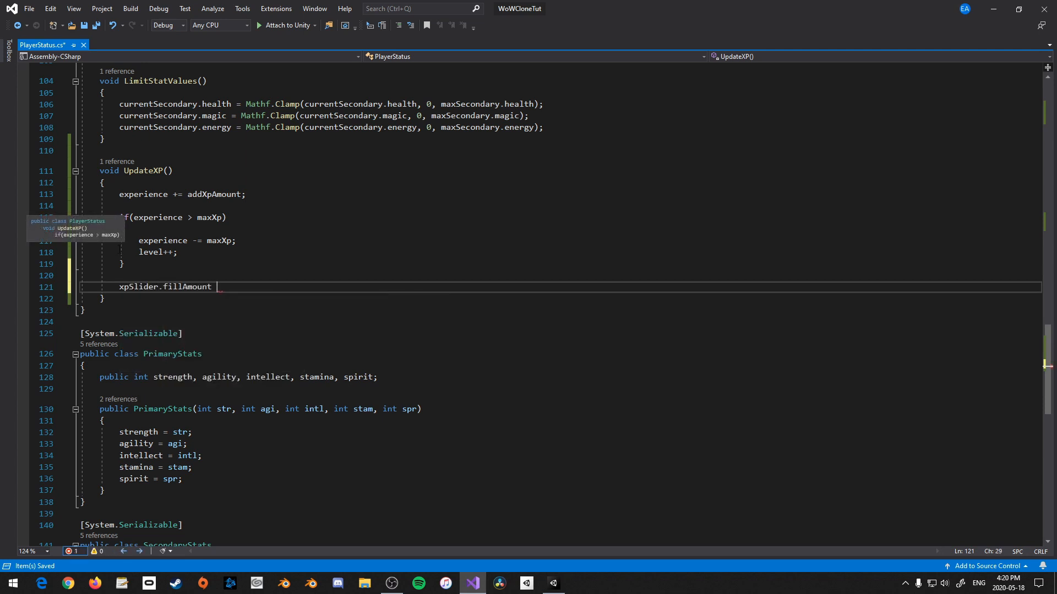
type("=")
scroll(316, 317, "up", 4)
type("Slider(")
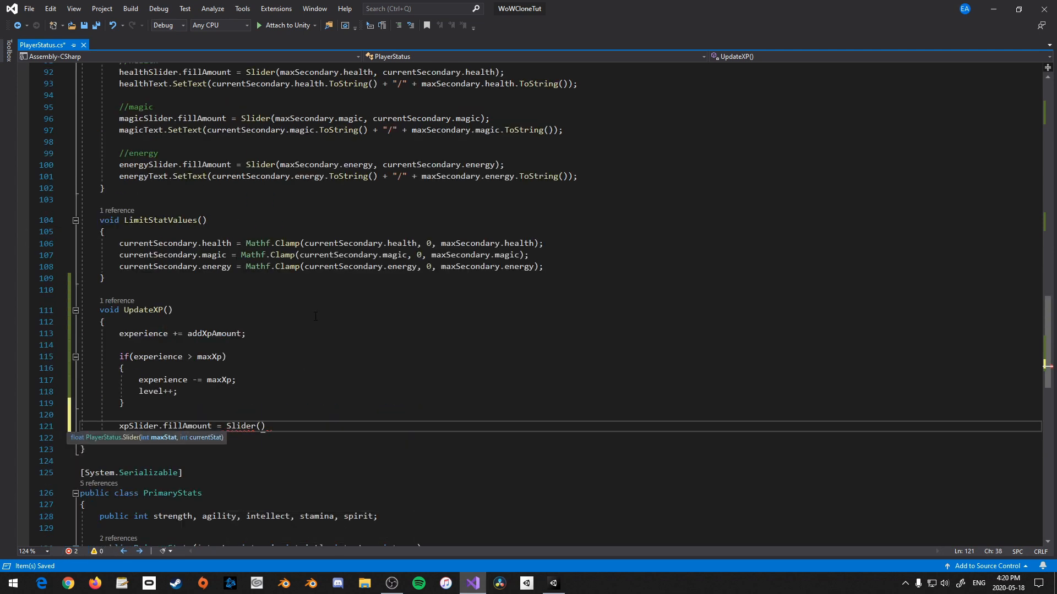
type("maxXp, ")
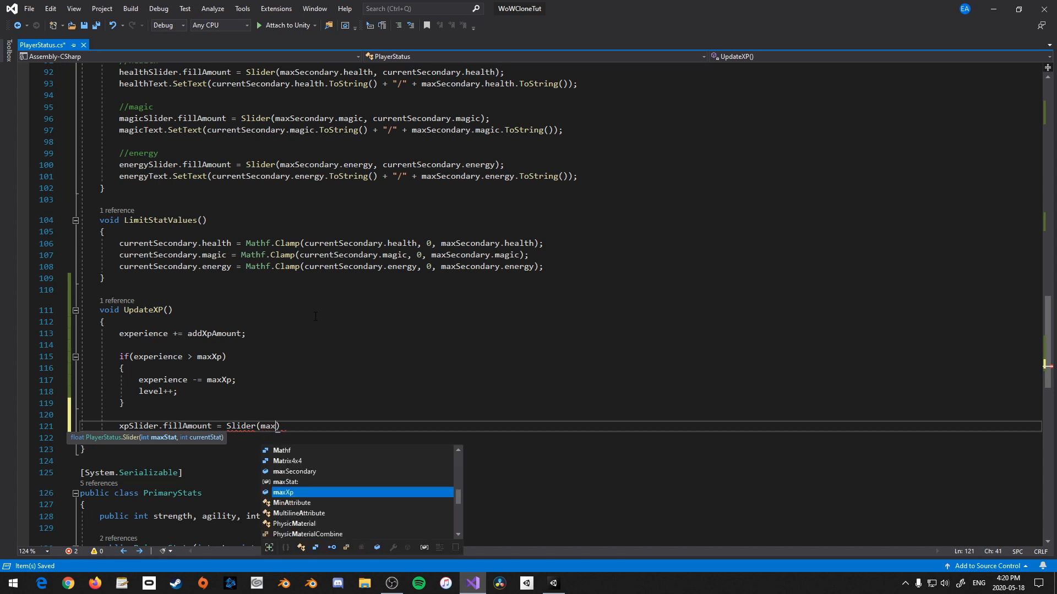
type("ex")
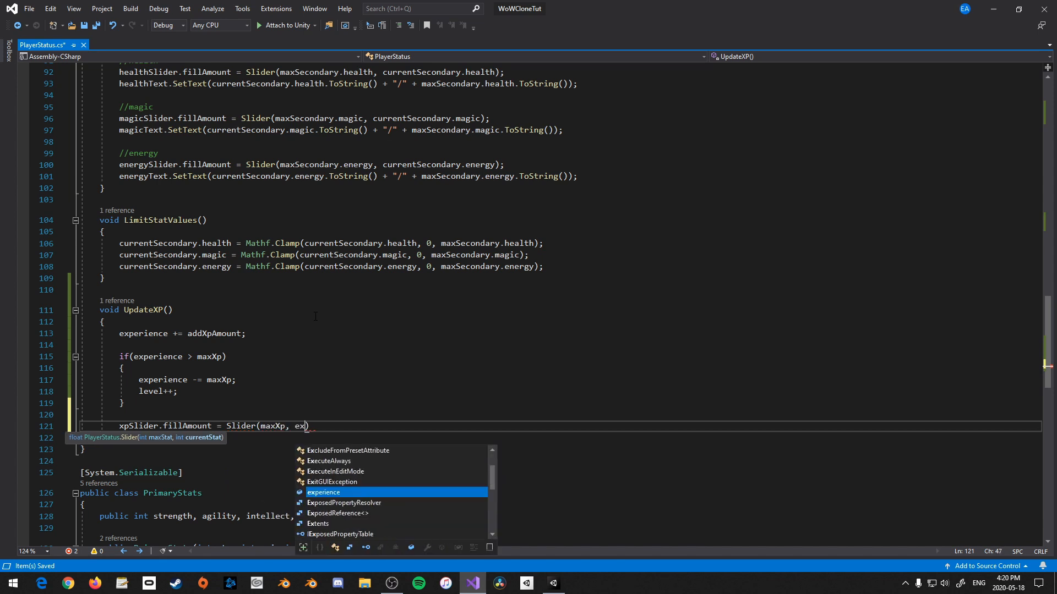
key("Tab")
type(");")
key("Return")
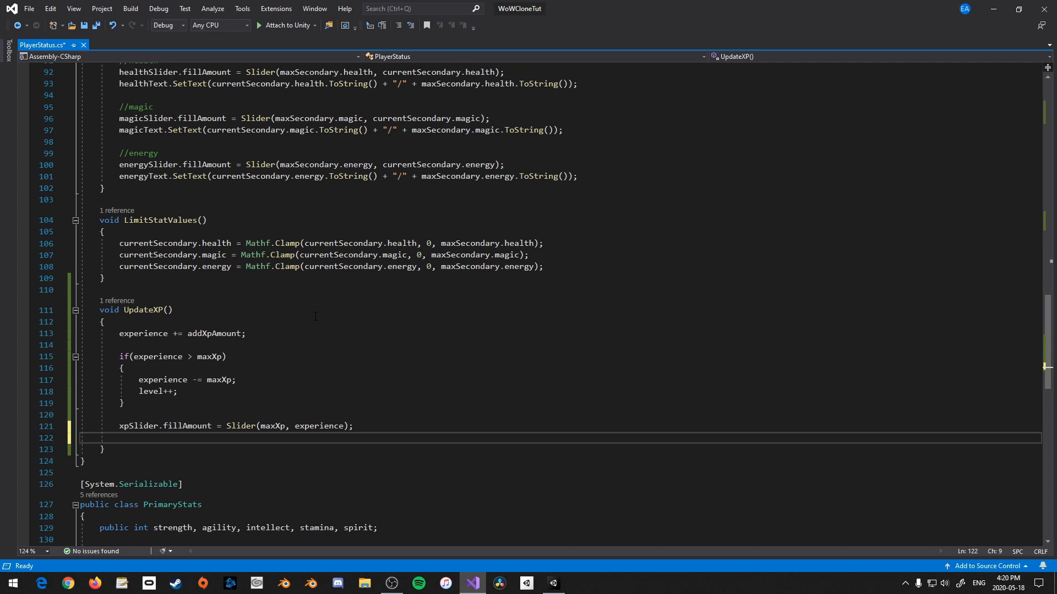
Begin an xpText call below the xpSlider.fillAmount line, change the xpText and levelText declaration's type to TextMeshProUGUI, and save the script
type("xpText")
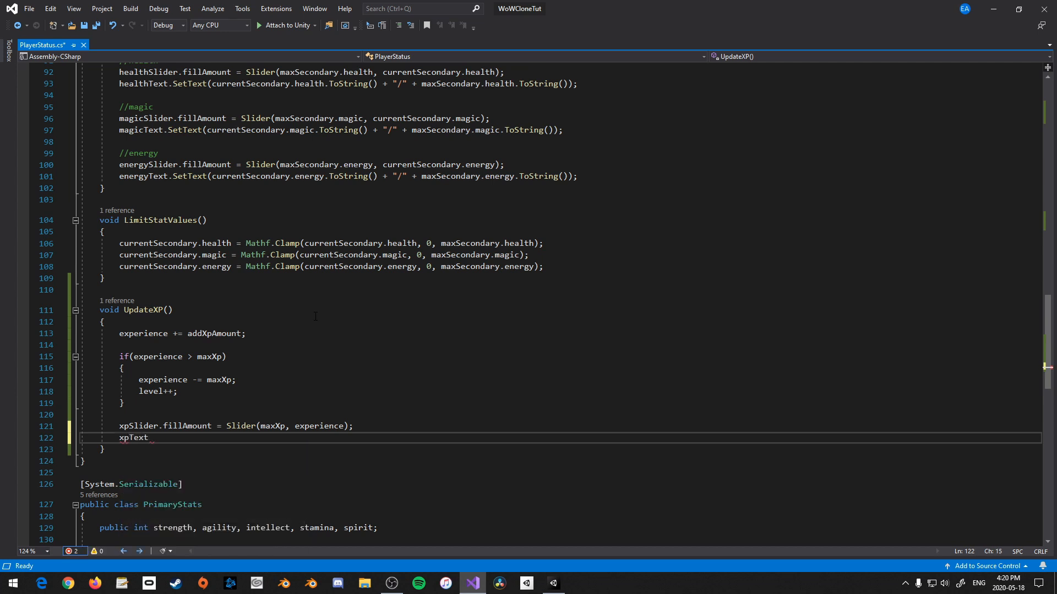
type(".sett")
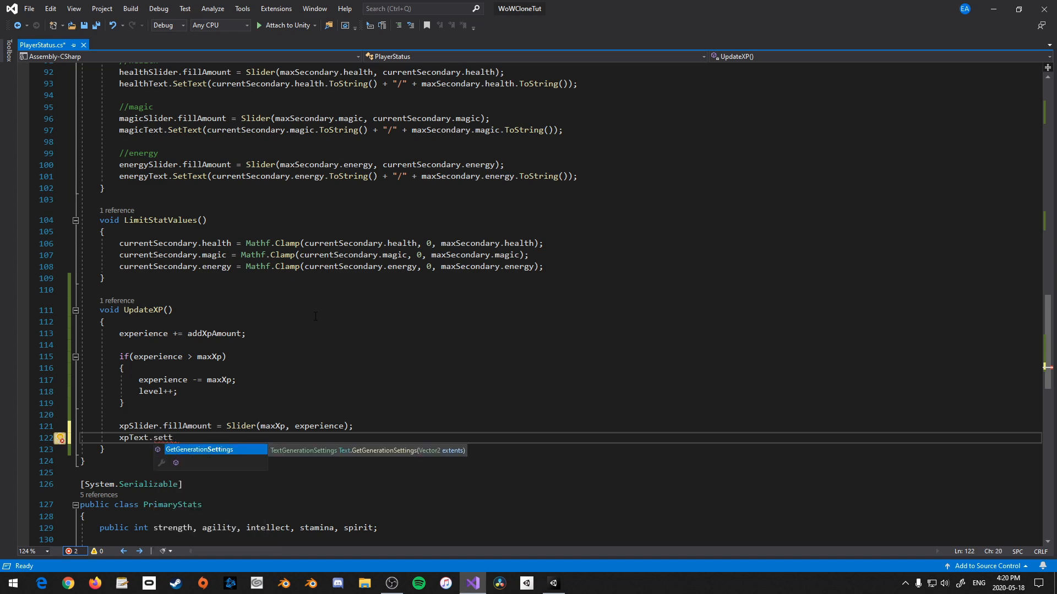
scroll(319, 292, "up", 15)
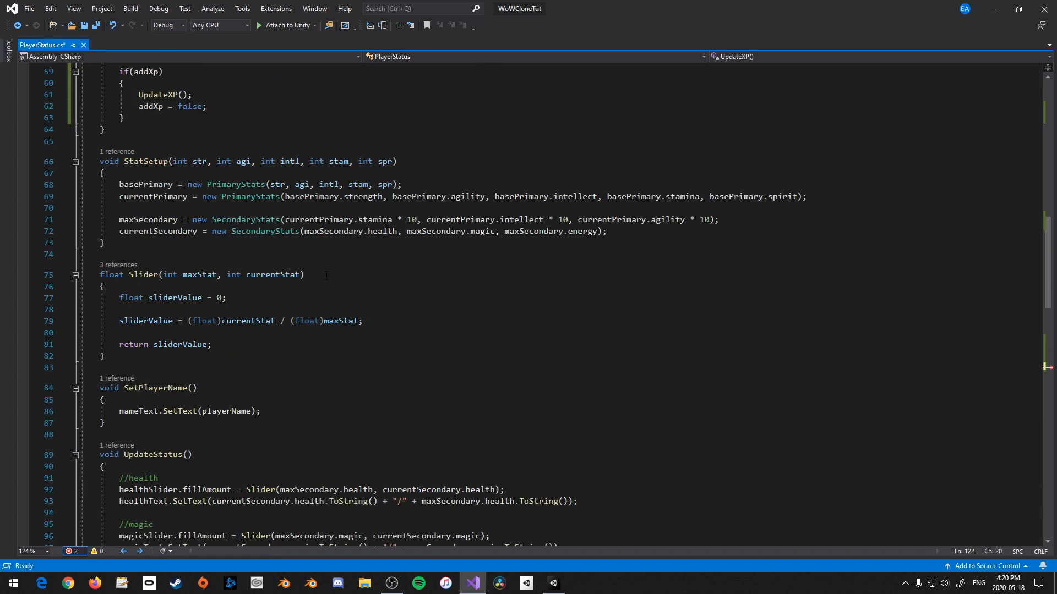
scroll(323, 272, "up", 14)
double_click(143, 227)
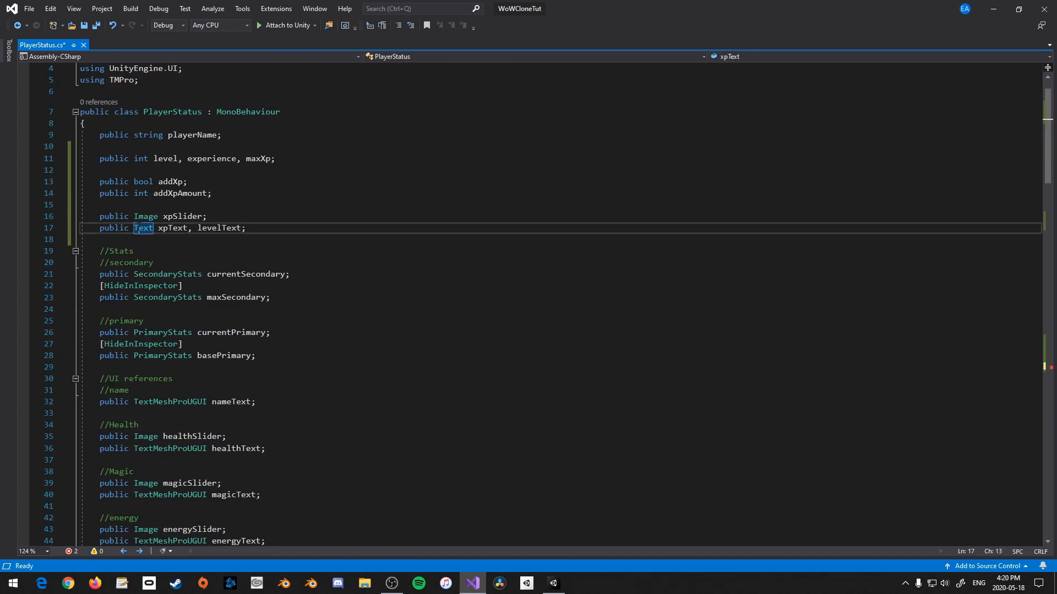
type("textme")
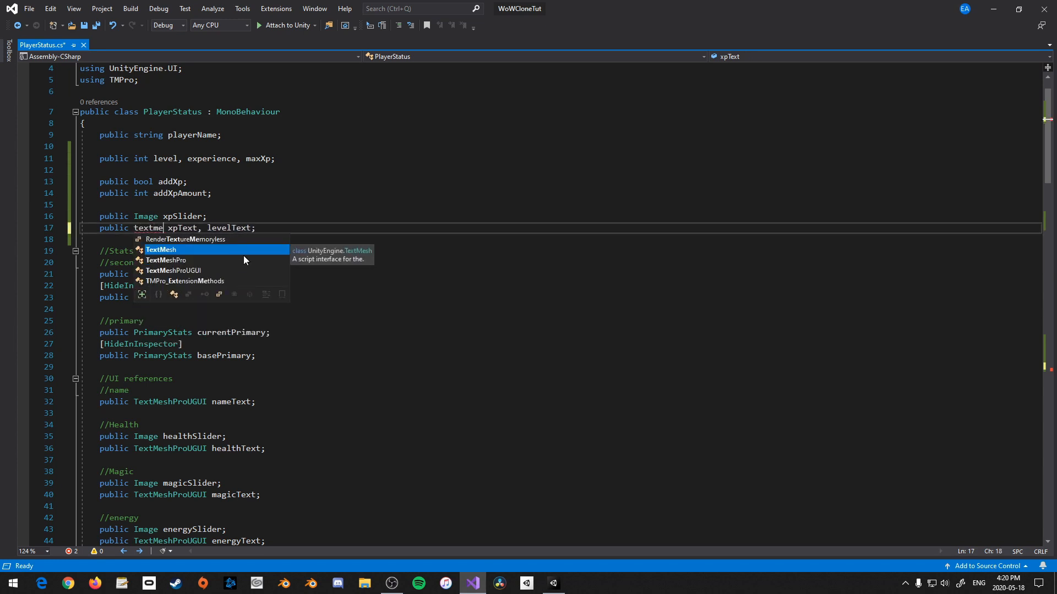
key("Down")
key("Down")
key("Tab")
key("ctrl+s")
Complete the line in UpdateXP as xpText.SetText("XP: " + experience.ToString() + "/" + maxXp.ToString()); and save the script
scroll(314, 260, "down", 2, "ctrl")
scroll(314, 260, "down", 15)
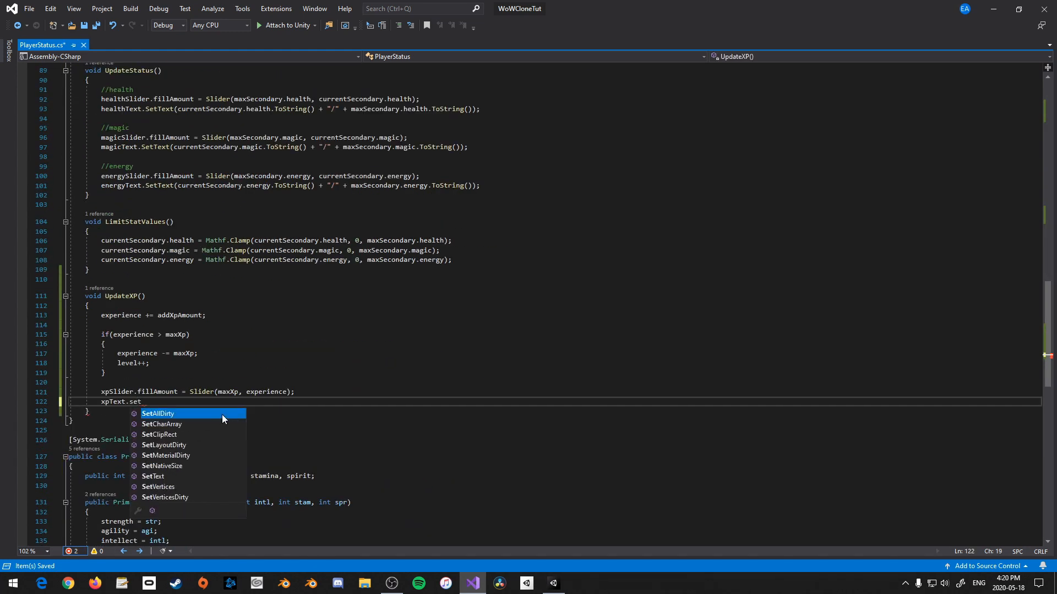
type("t")
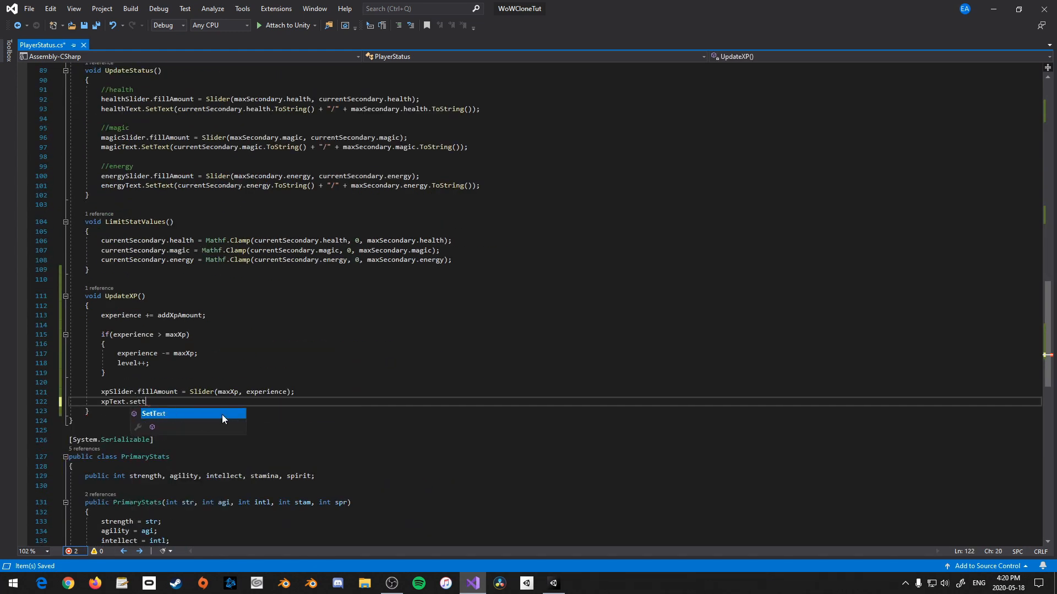
type("(\"XP")
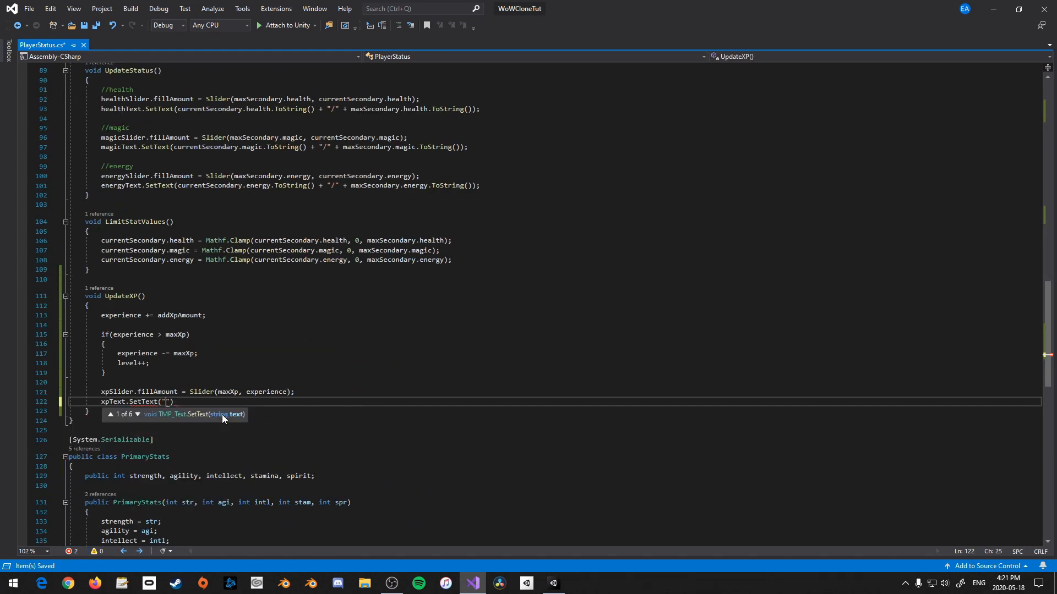
type(": ")
type("\" + ")
type("experience.")
type("ToString() + \"")
type("/\"")
type(" +")
type(" maxXp")
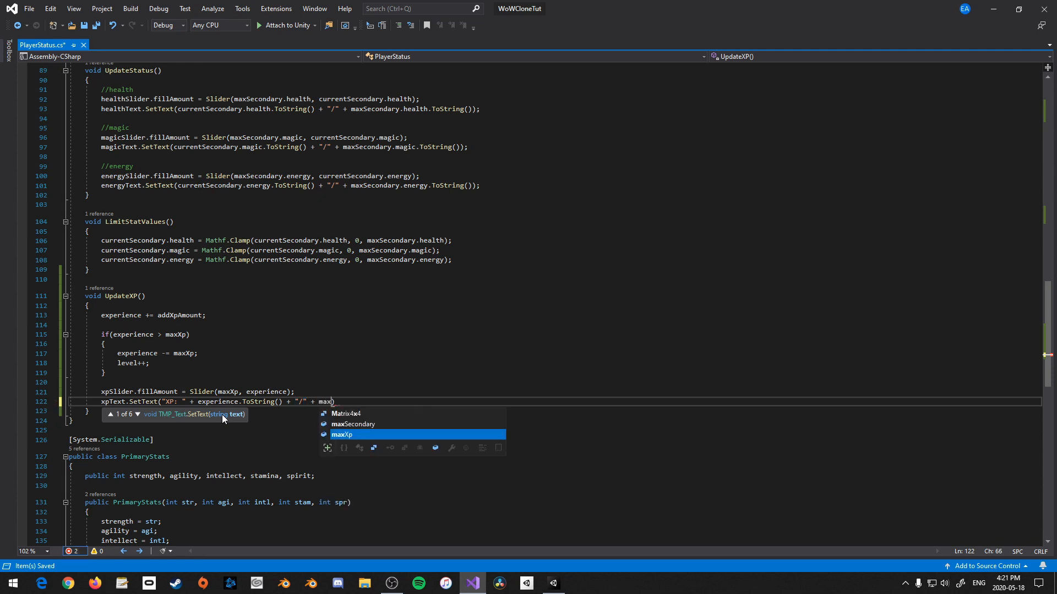
type(".ToString())")
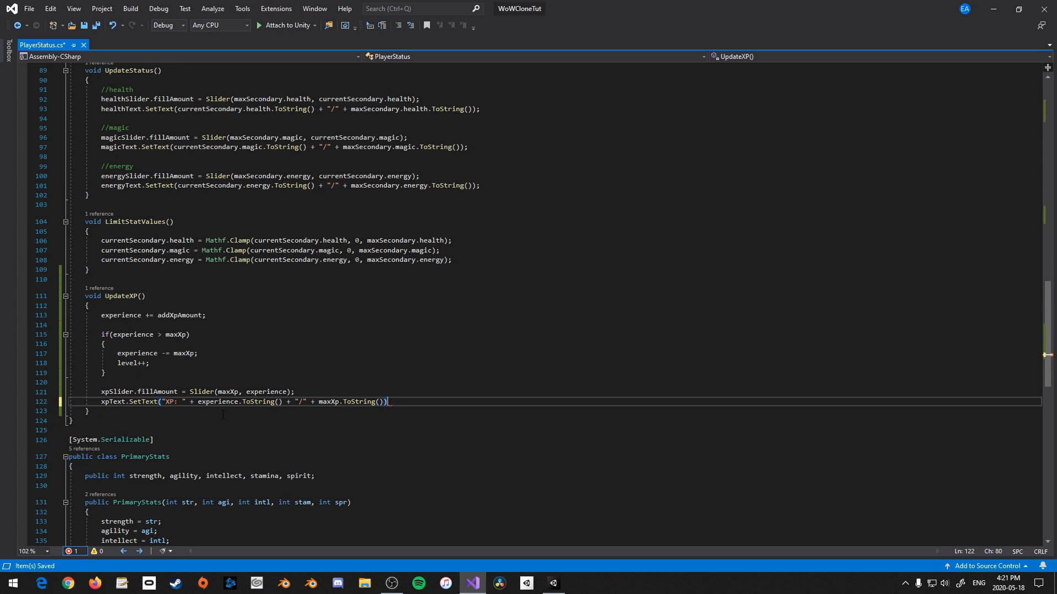
key("ctrl+s")
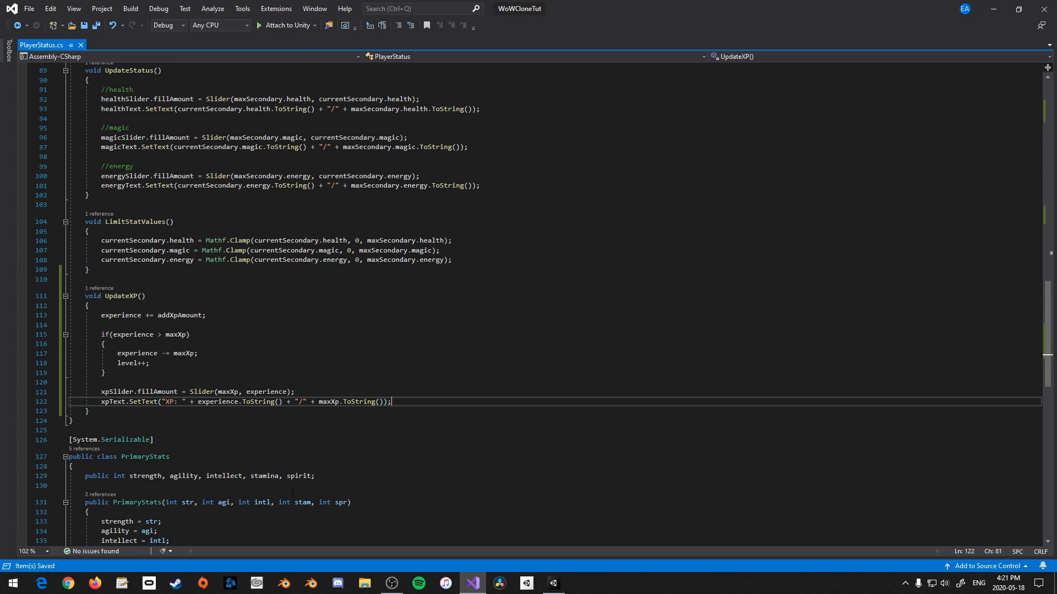
Add levelText.SetText(level.ToString()); after level++ inside the if block, separated by a blank line, and save the script
scroll(292, 492, "up", 3, "ctrl")
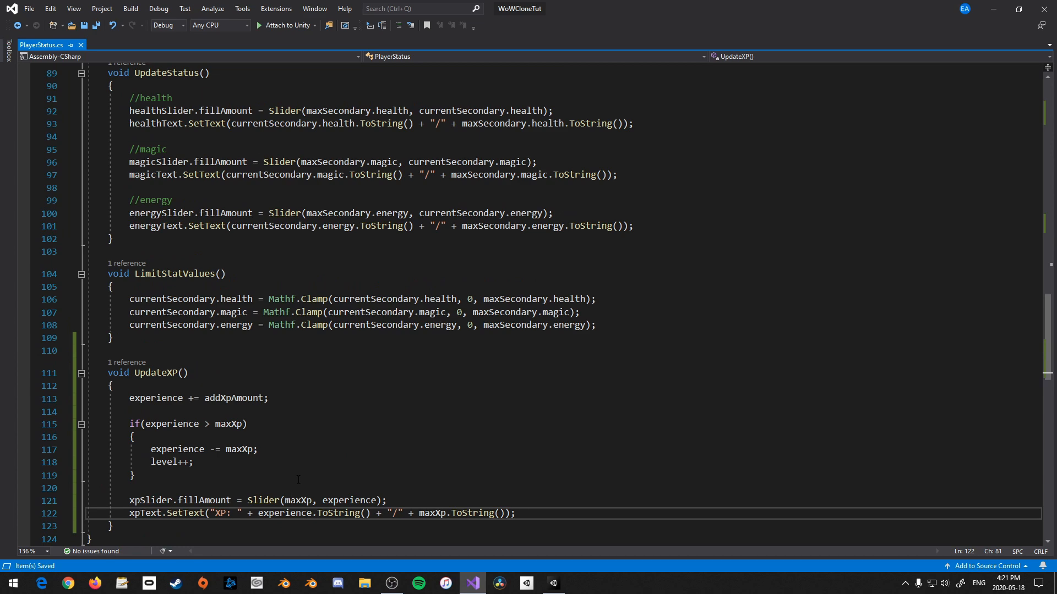
scroll(327, 457, "down", 3, "ctrl")
scroll(320, 489, "up", 2, "ctrl")
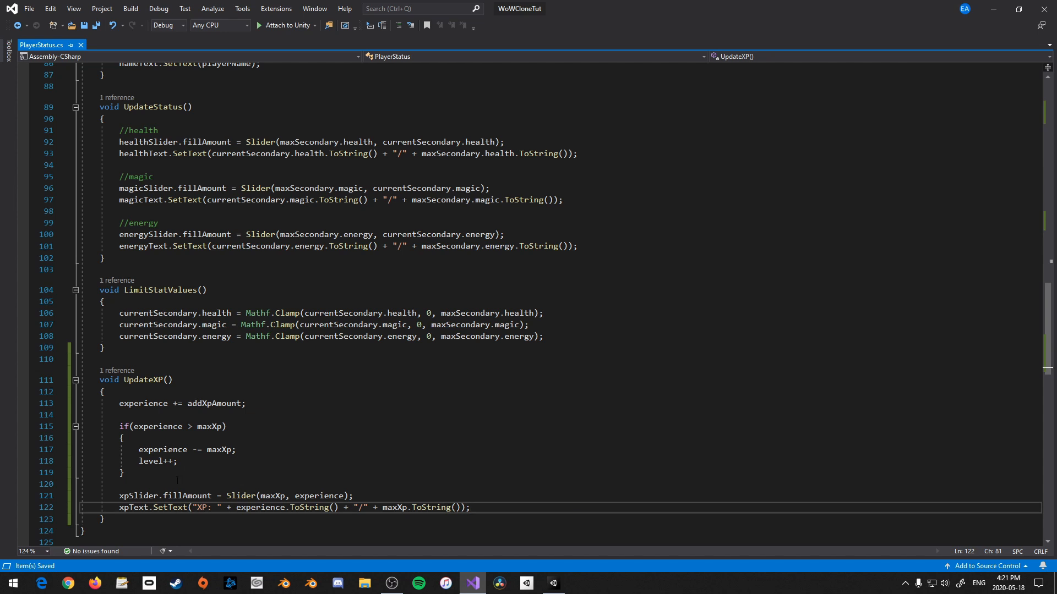
left_click(191, 462)
key("Return")
key("Return")
type("levelText")
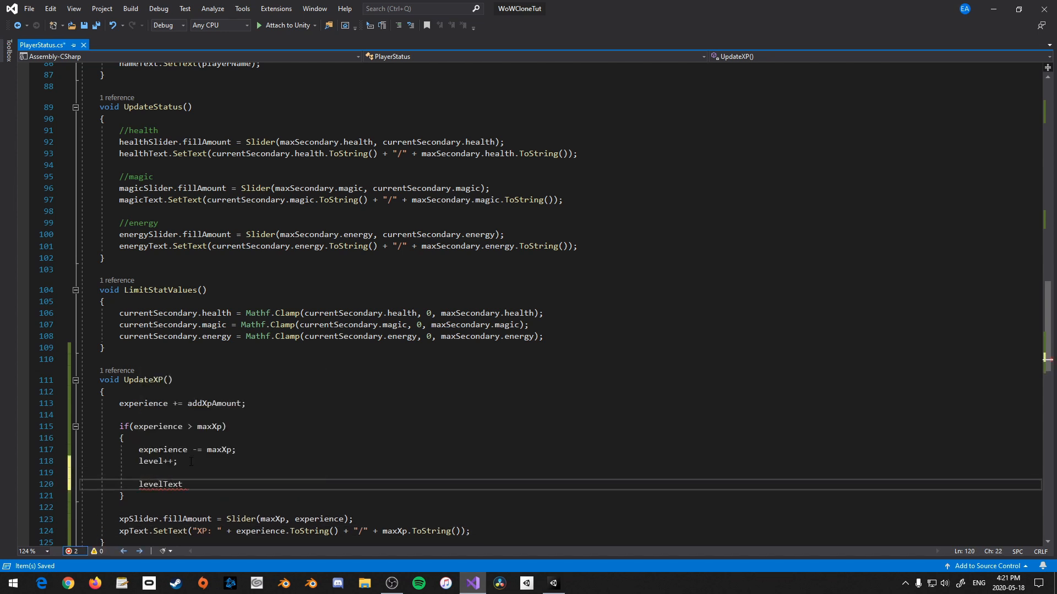
type(".Set")
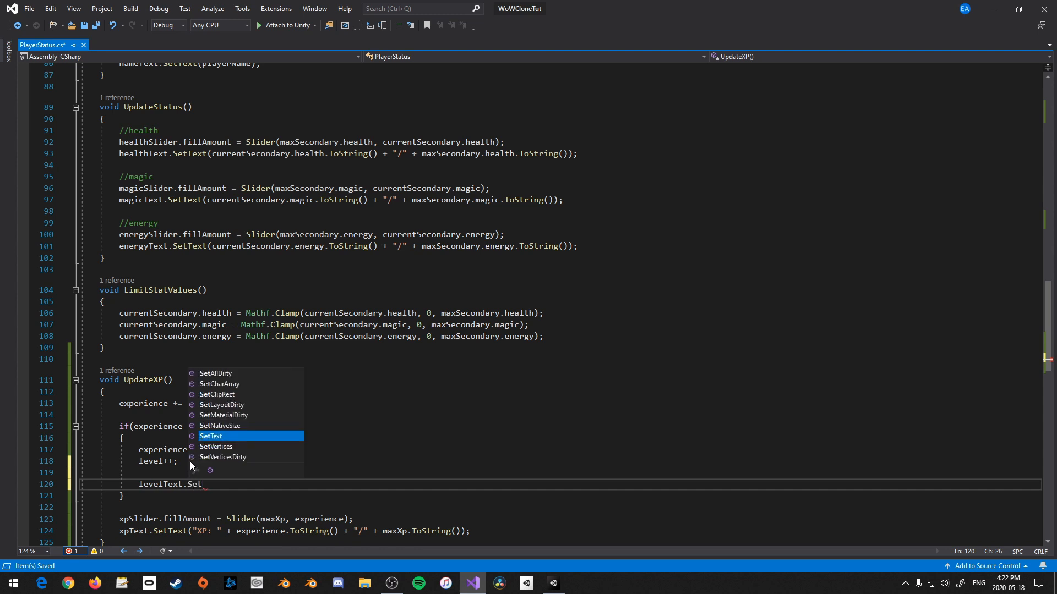
type("Text(level.t")
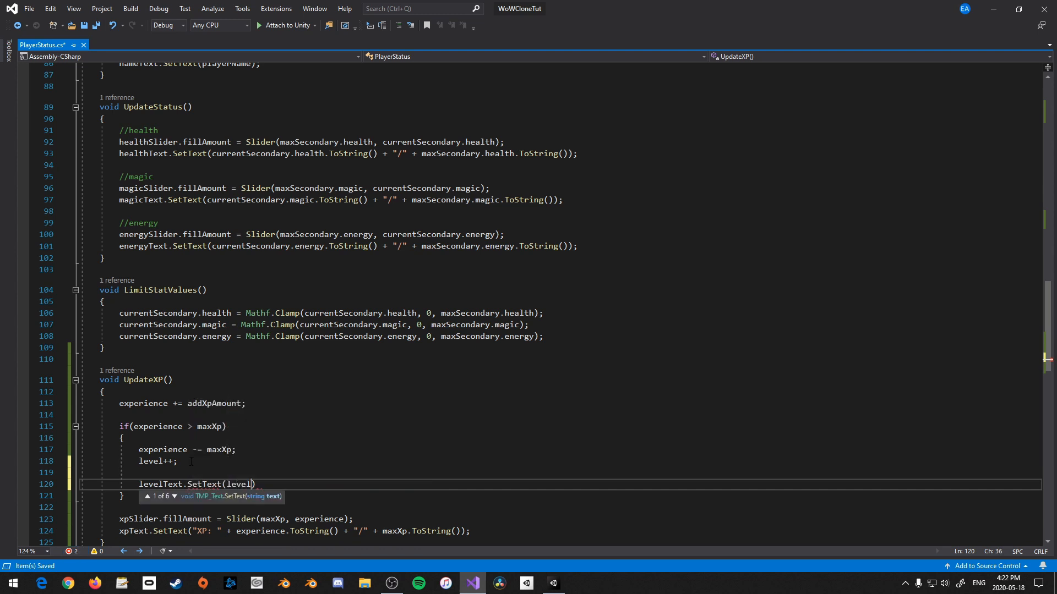
type("o")
key("Tab")
type("());")
key("ctrl+s")
Copy the code from the levelText line through the xpText line in UpdateXP into Start(), below SetPlayerName(); after a blank line
scroll(86, 360, "down", 3)
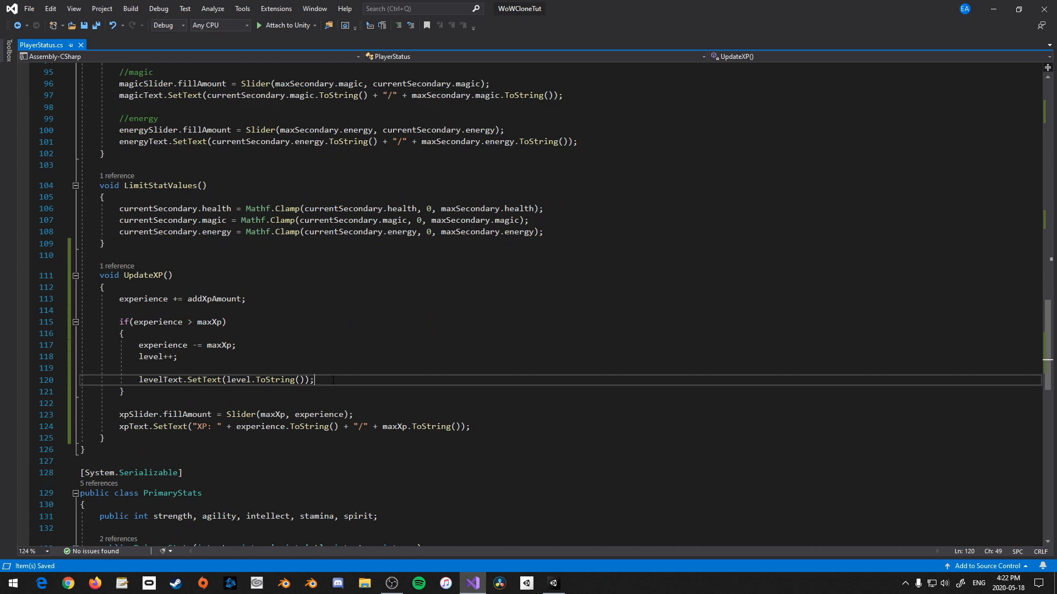
left_click_drag(483, 426, 81, 380)
key("ctrl+c")
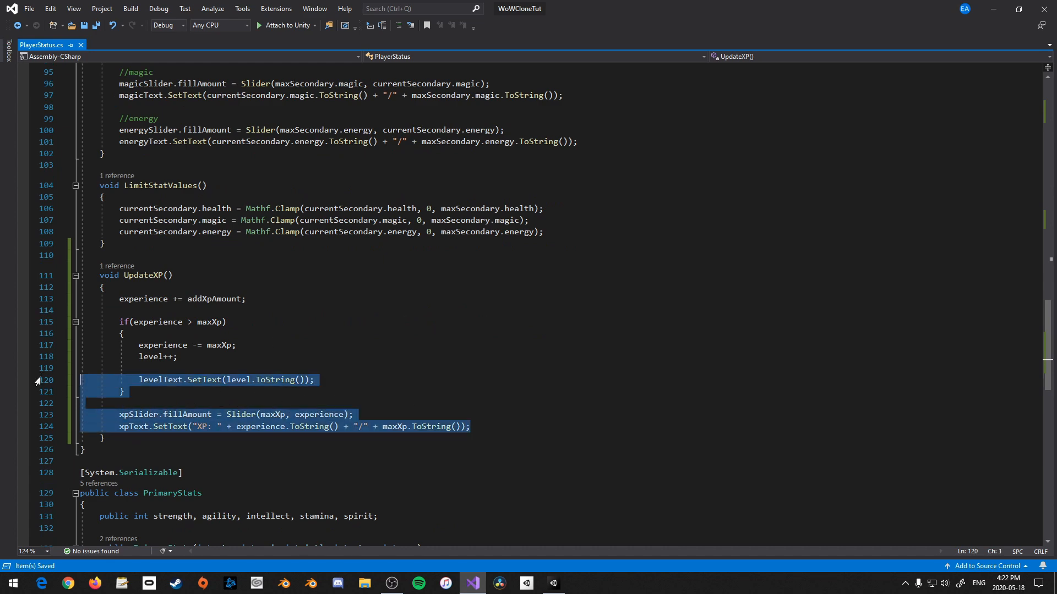
scroll(82, 379, "up", 20)
left_click(202, 272)
key("Return")
key("Return")
key("ctrl+v")
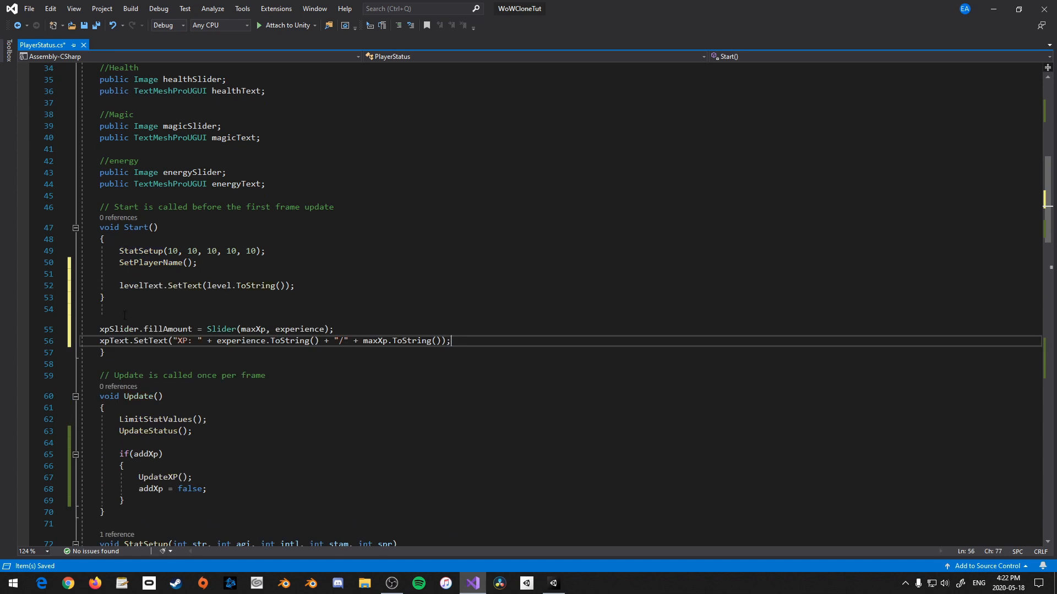
Remove the stray closing brace and surplus blank line from the code pasted in Start(), correct the indentation, and save the script
left_click_drag(104, 297, 451, 320)
key("BackSpace")
key("BackSpace")
key("Tab")
key("ctrl+s")
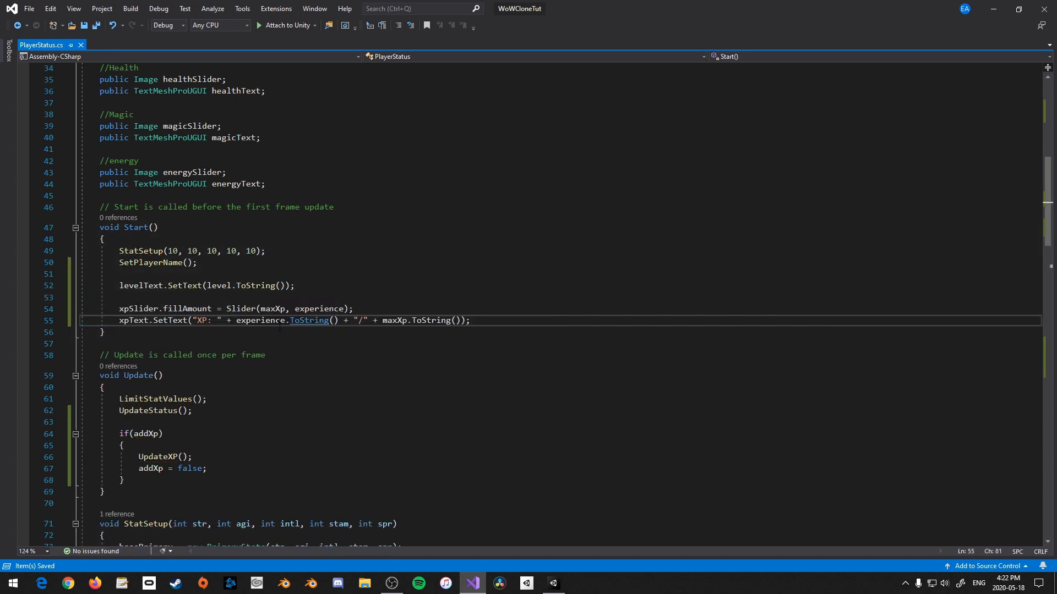
Switch to Unity and assign XPtext, XPslider and the portrait's LevelText to the Player Status script's Xp Text, Xp Slider and Level Text references
key("alt+Tab")
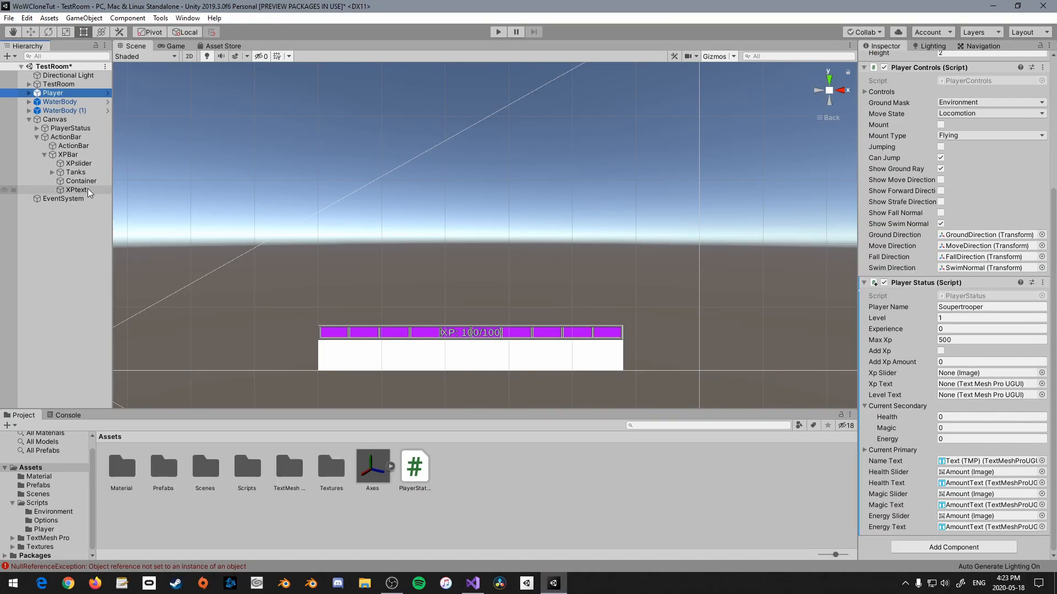
left_click_drag(77, 190, 985, 384)
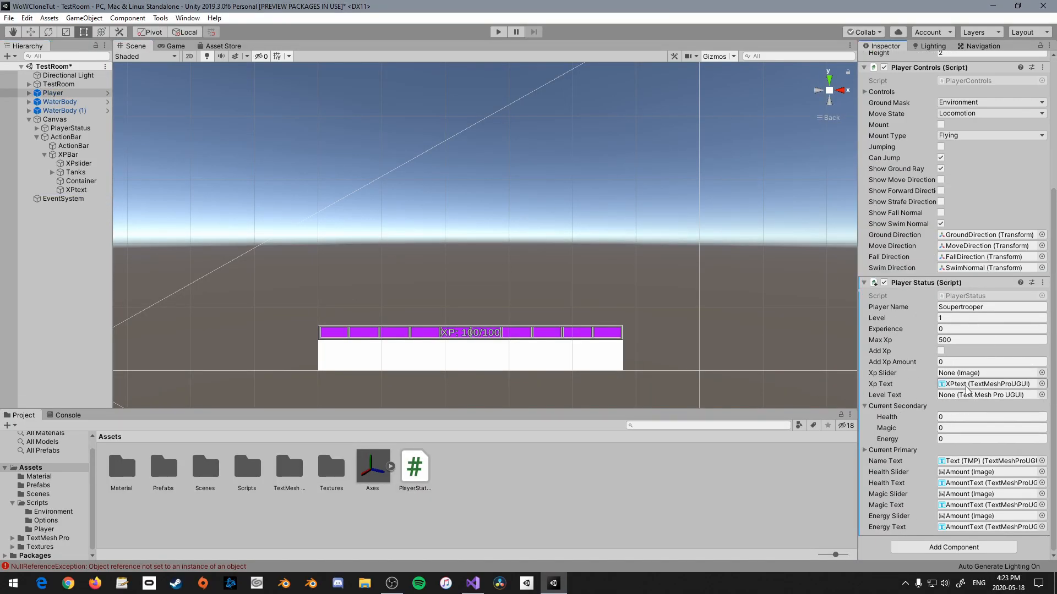
left_click_drag(79, 163, 969, 374)
left_click(37, 128)
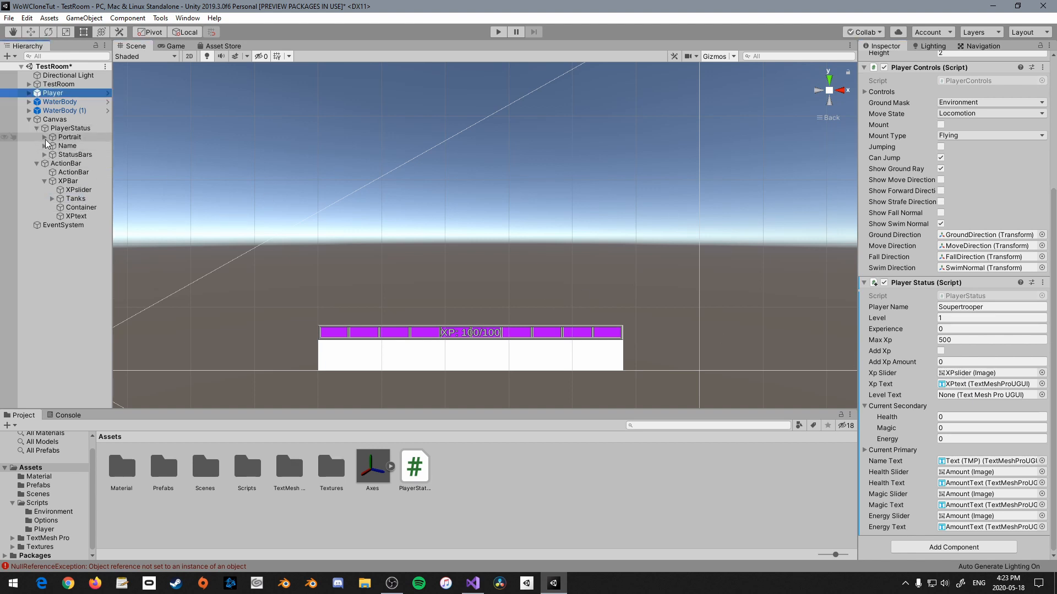
left_click(44, 137)
left_click(52, 155)
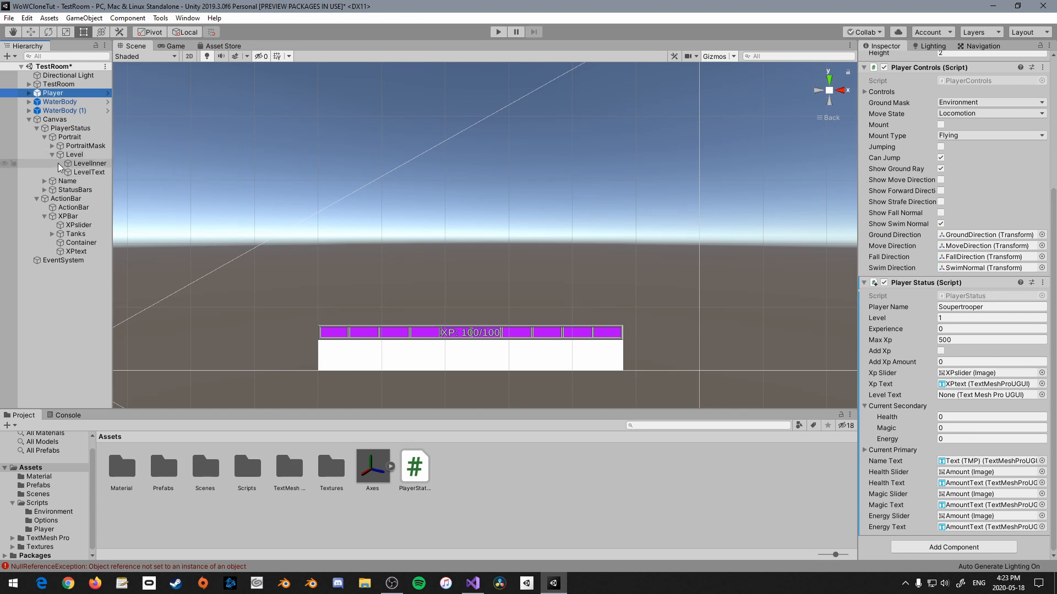
left_click_drag(76, 173, 970, 398)
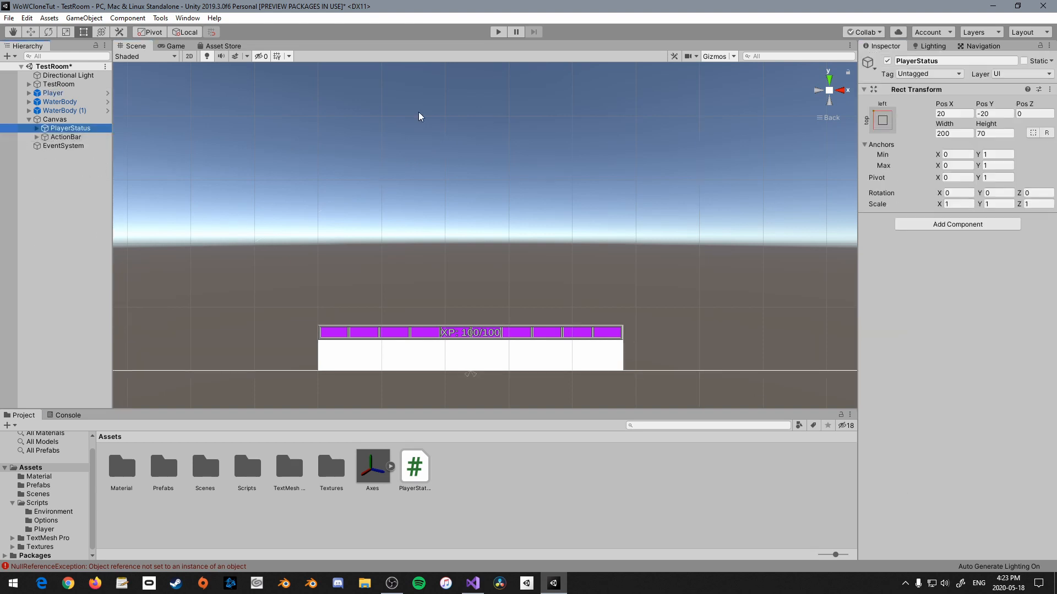
Run the game and set the Add Xp Amount in the Player's Player Status script to 73
left_click(498, 32)
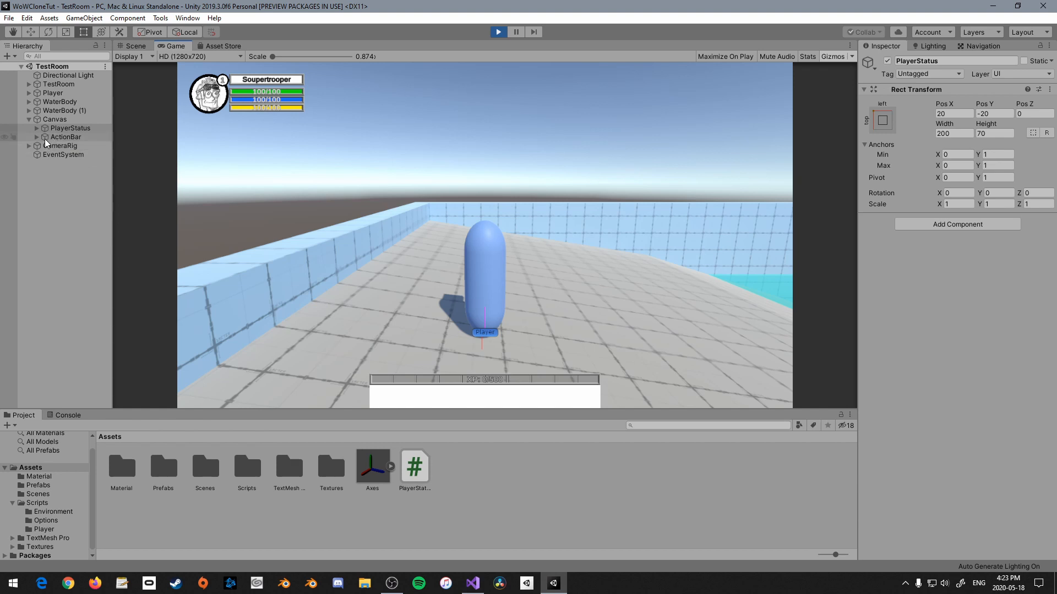
left_click(53, 92)
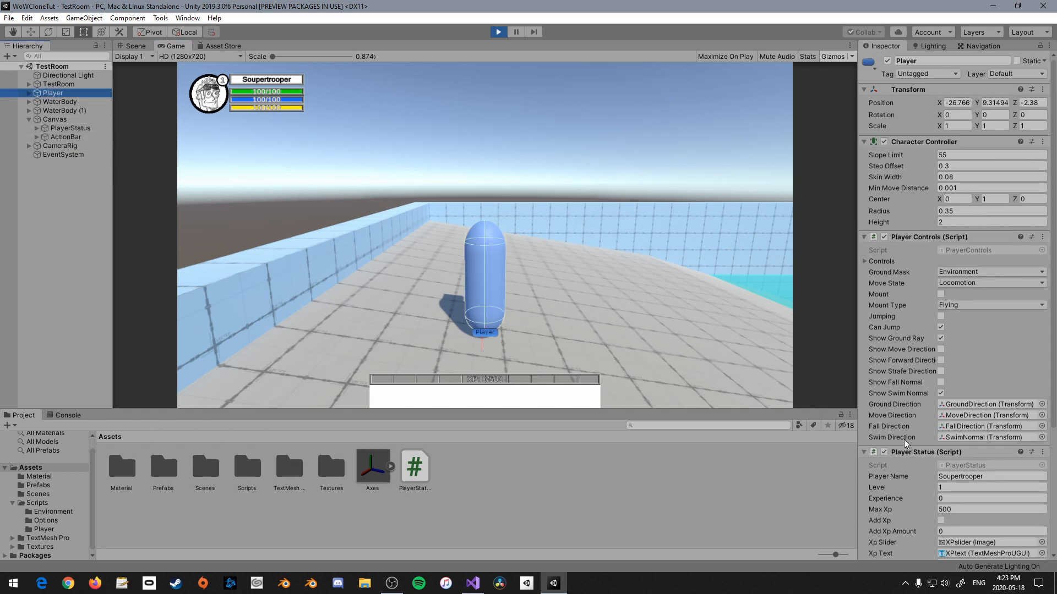
scroll(921, 435, "down", 5)
left_click(952, 361)
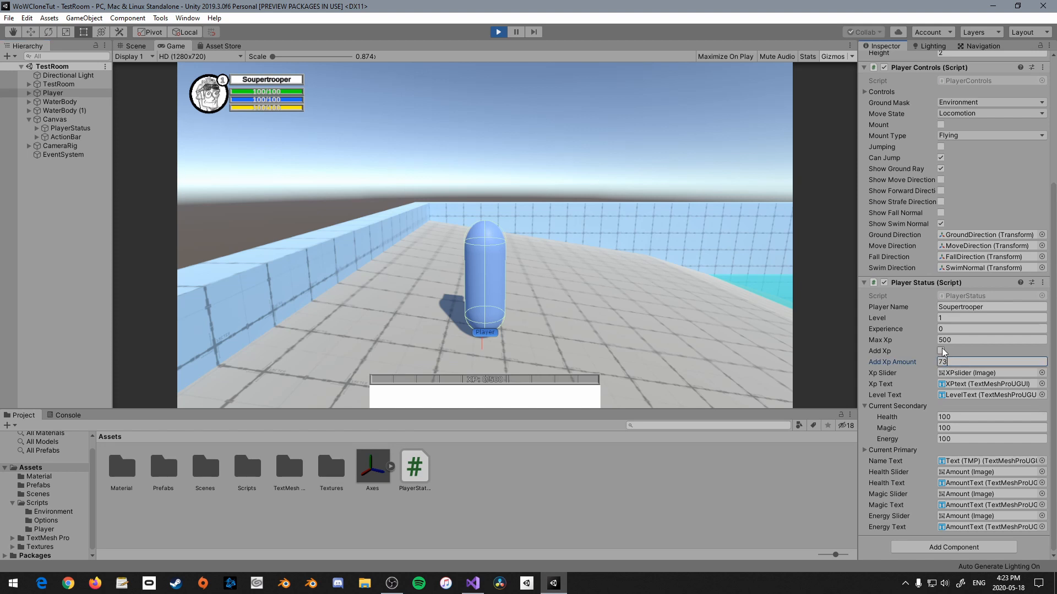
Test levelling by triggering Add Xp seven times, and stop the game
left_click(941, 351)
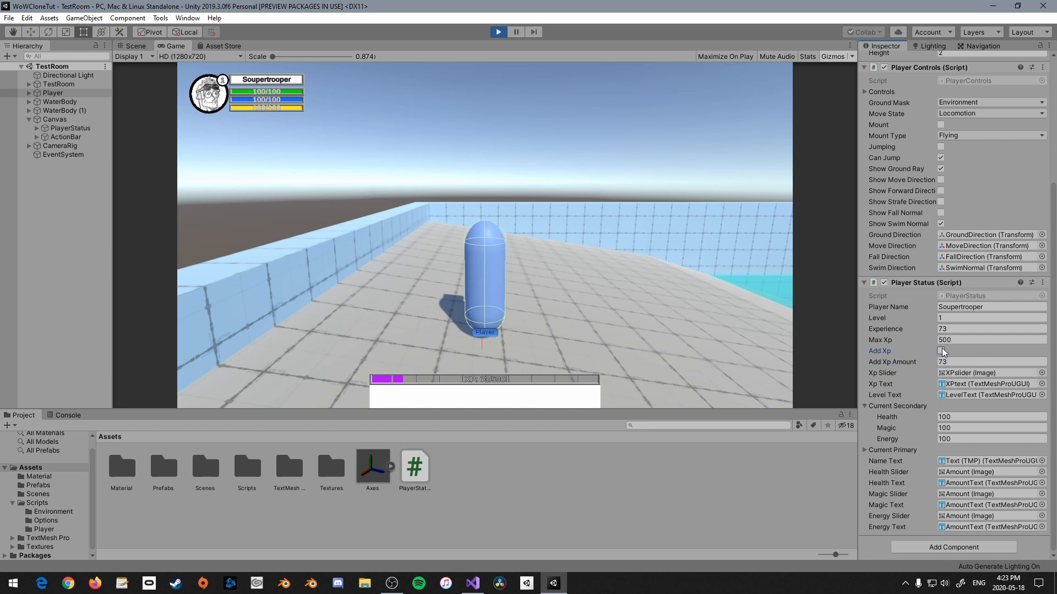
left_click(941, 351)
left_click(940, 351)
left_click(941, 351)
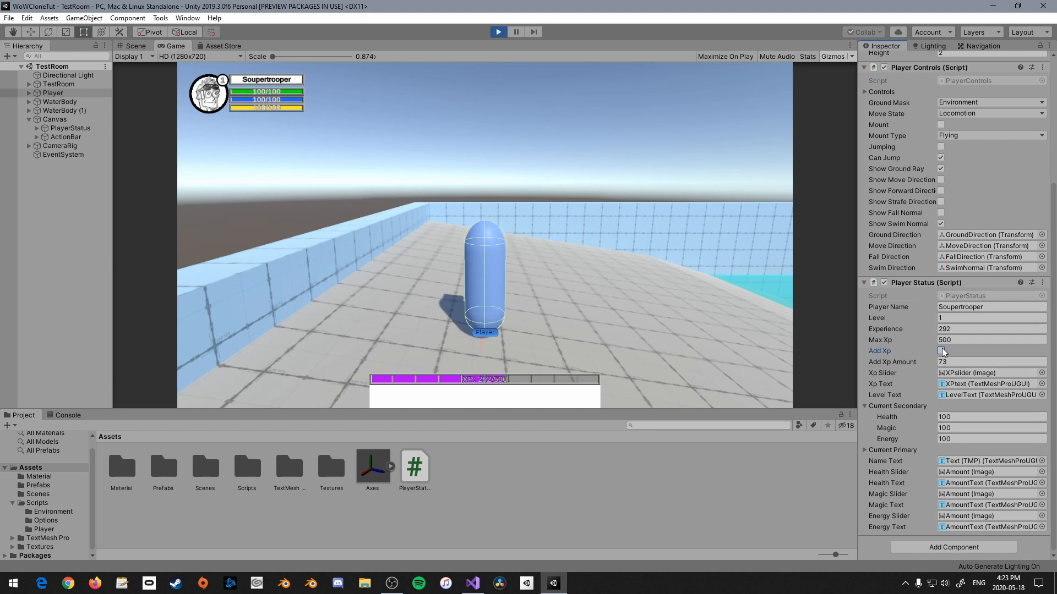
left_click(941, 351)
left_click(941, 351)
left_click(941, 351)
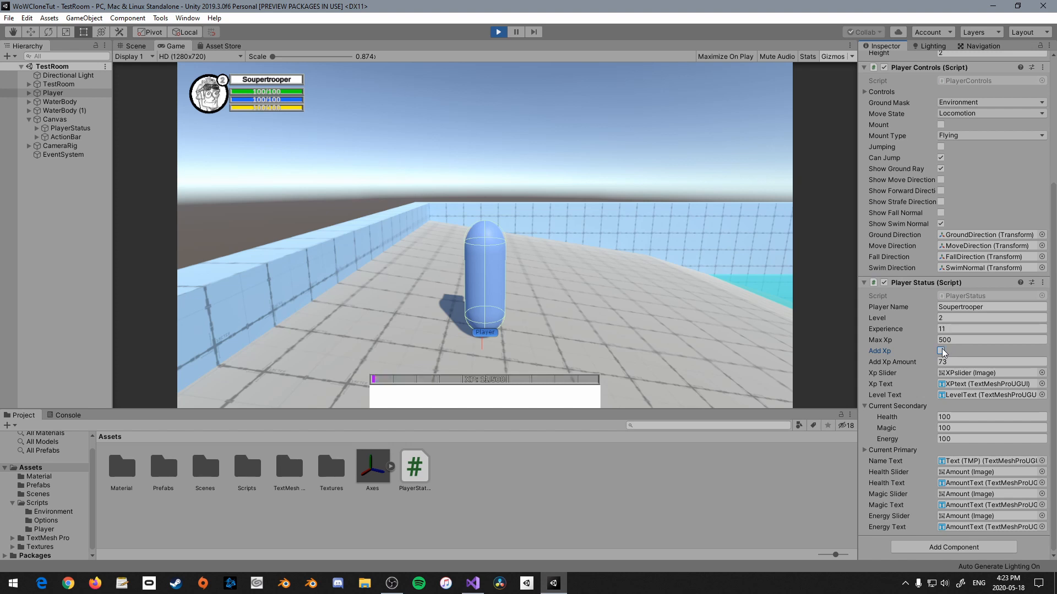
key("ctrl+p")
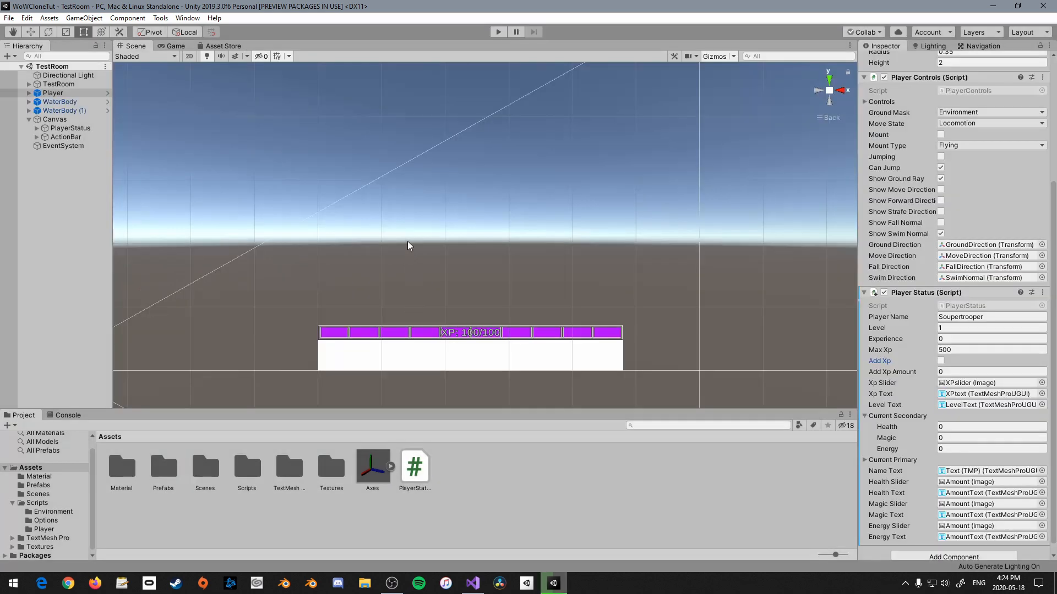
Turn off the outline in the material of LevelText, under Level in the PlayerStatus portrait
middle_click_drag(234, 77, 491, 280)
scroll(403, 226, "up", 12)
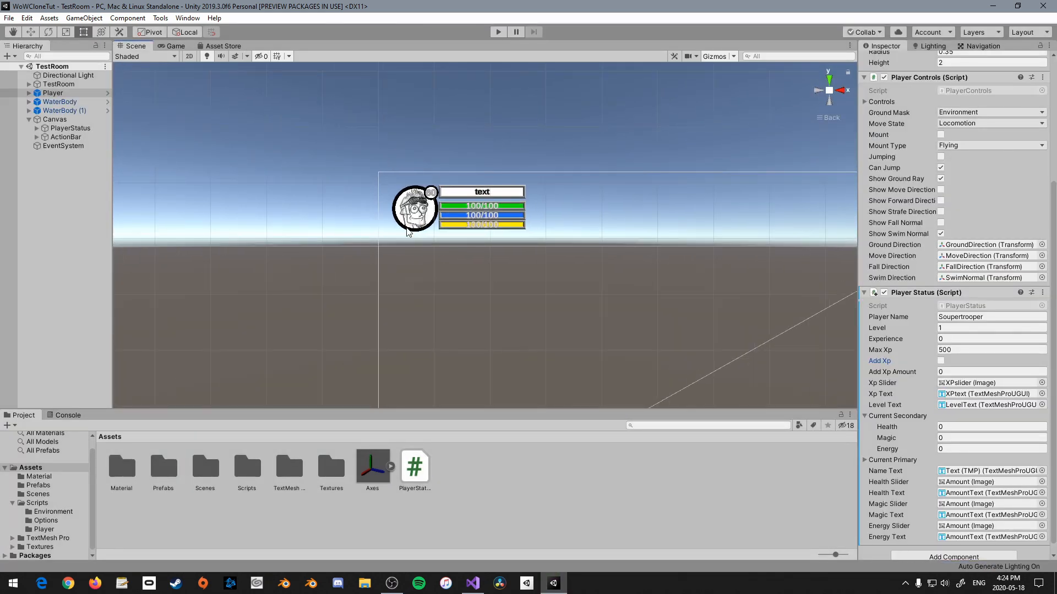
middle_click_drag(370, 209, 416, 254)
scroll(354, 166, "up", 6)
left_click(68, 129)
left_click(36, 129)
left_click(77, 173)
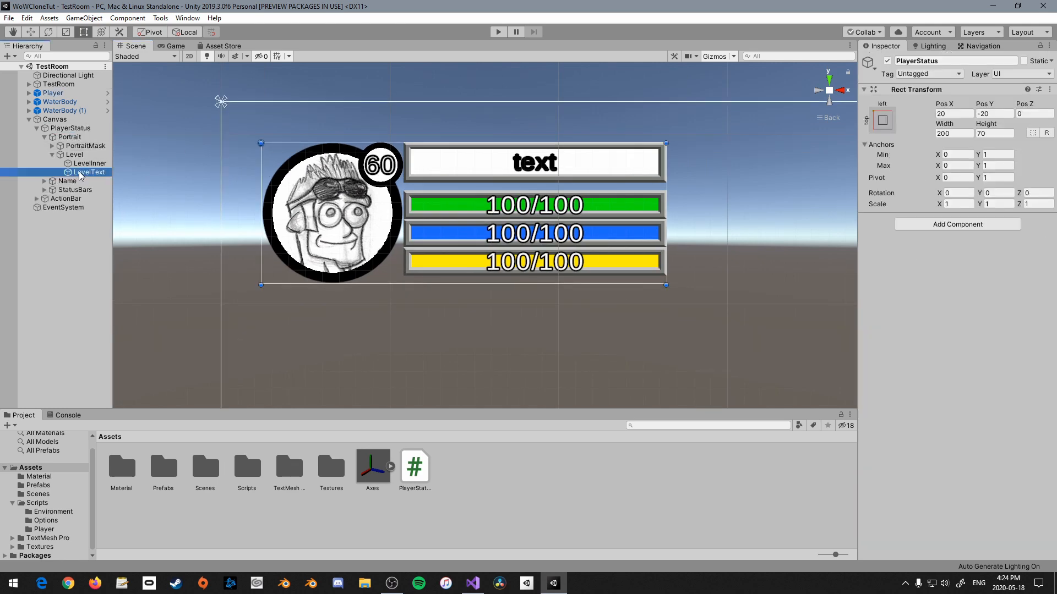
scroll(880, 333, "down", 6)
scroll(880, 333, "down", 3)
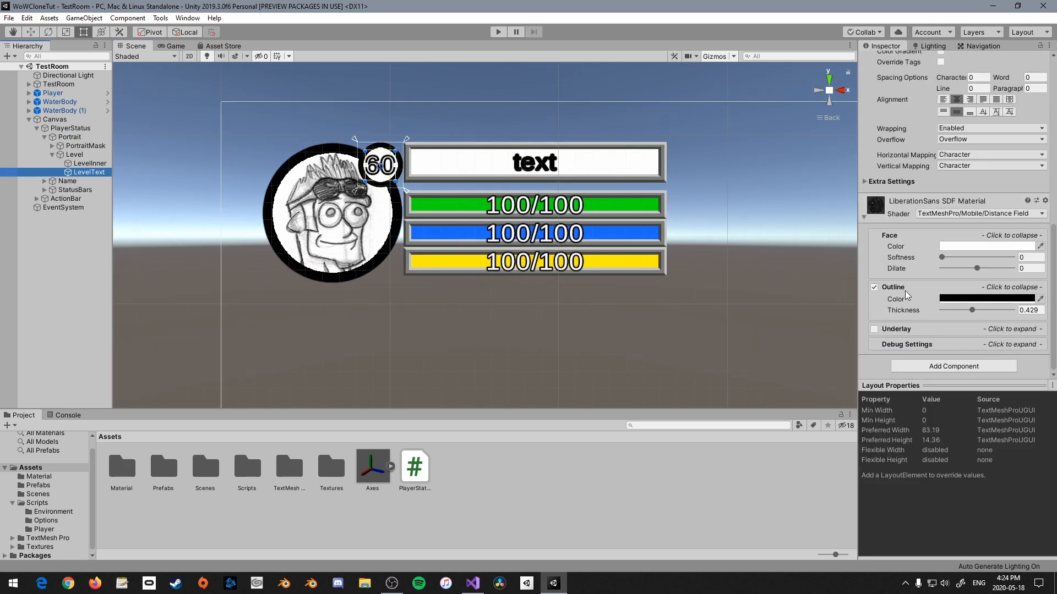
left_click(874, 287)
Set the face colour of the LevelText material to black
left_click(952, 248)
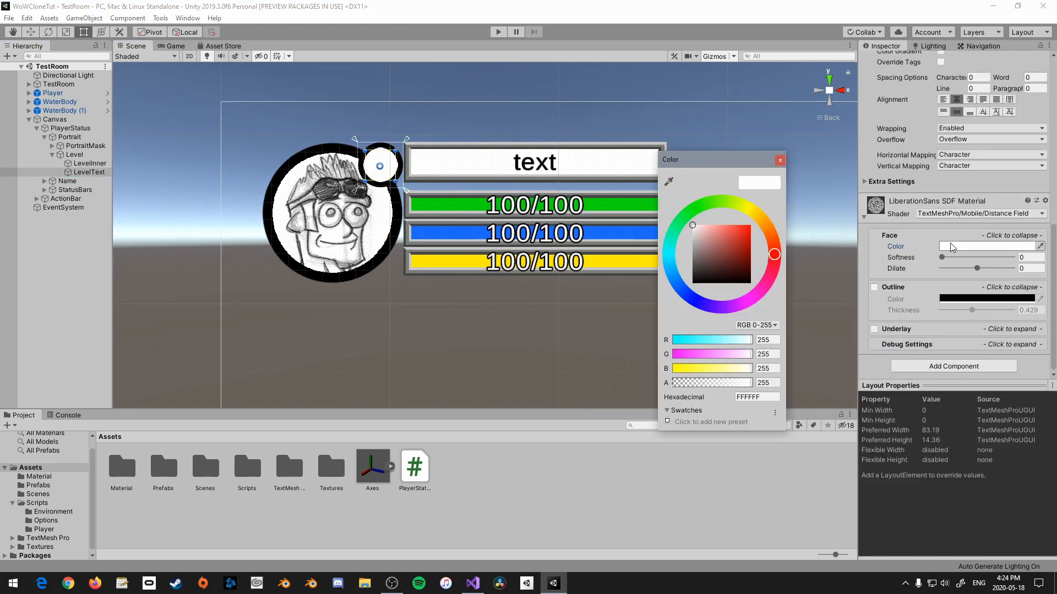
left_click_drag(714, 257, 622, 378)
left_click(780, 160)
Change the font asset of XPtext in the XP bar to LiberationSans SDF - Fallback
scroll(670, 355, "down", 10)
middle_click_drag(670, 356, 609, 244, "shift")
scroll(610, 245, "up", 6)
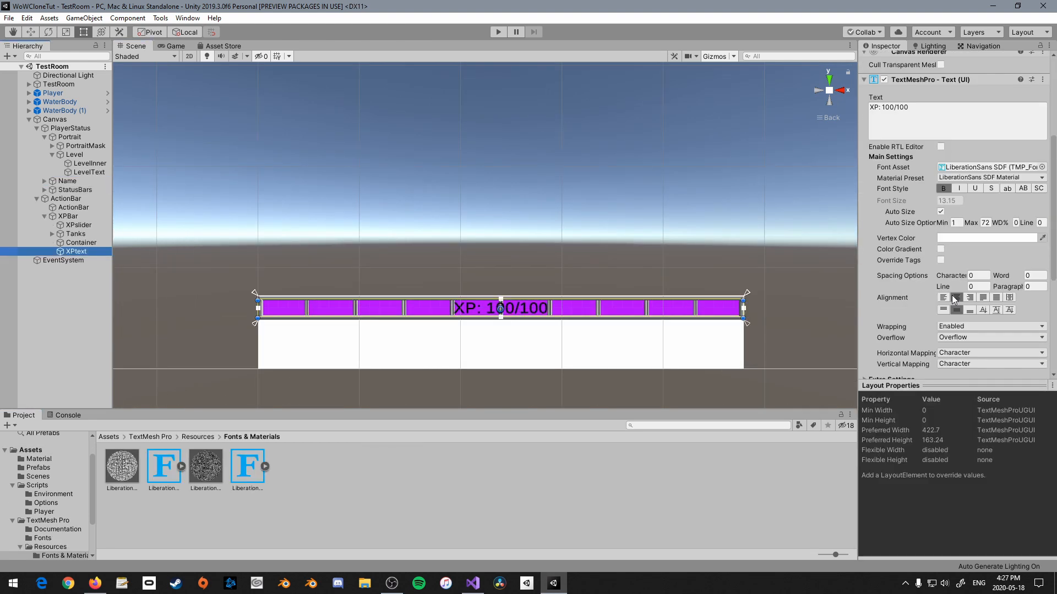
scroll(954, 298, "up", 3)
left_click(1042, 266)
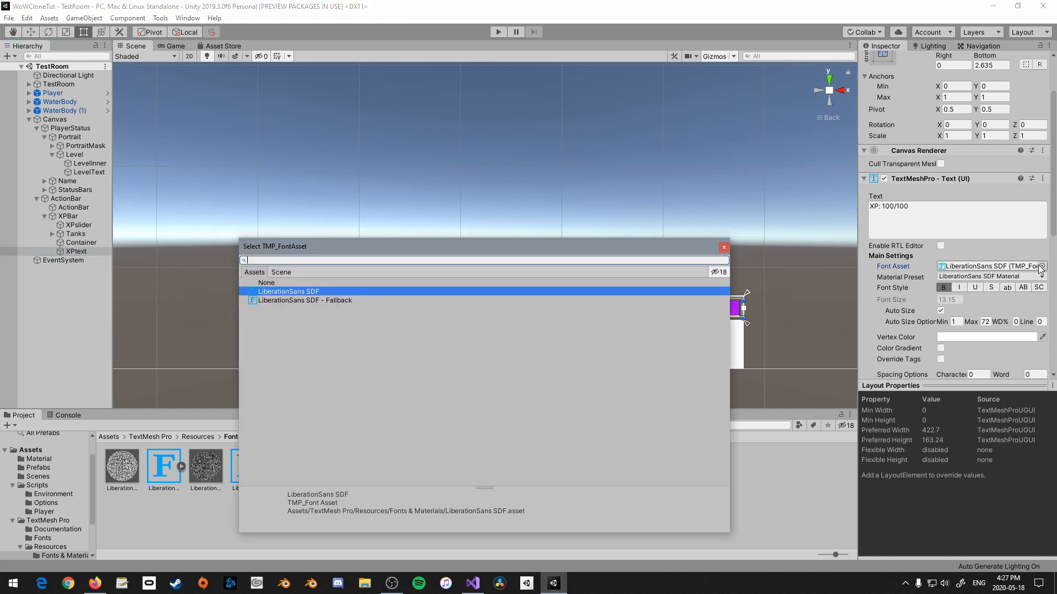
left_click(351, 300)
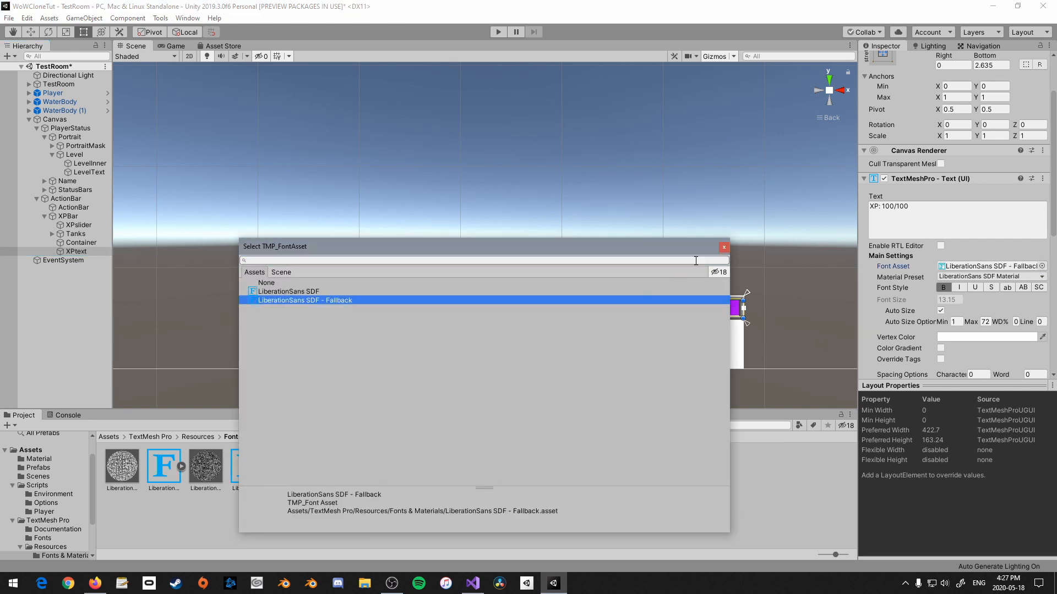
left_click(723, 247)
Enable the outline on the XPtext material and set its thickness to 0.36
scroll(883, 301, "down", 8)
left_click(874, 313)
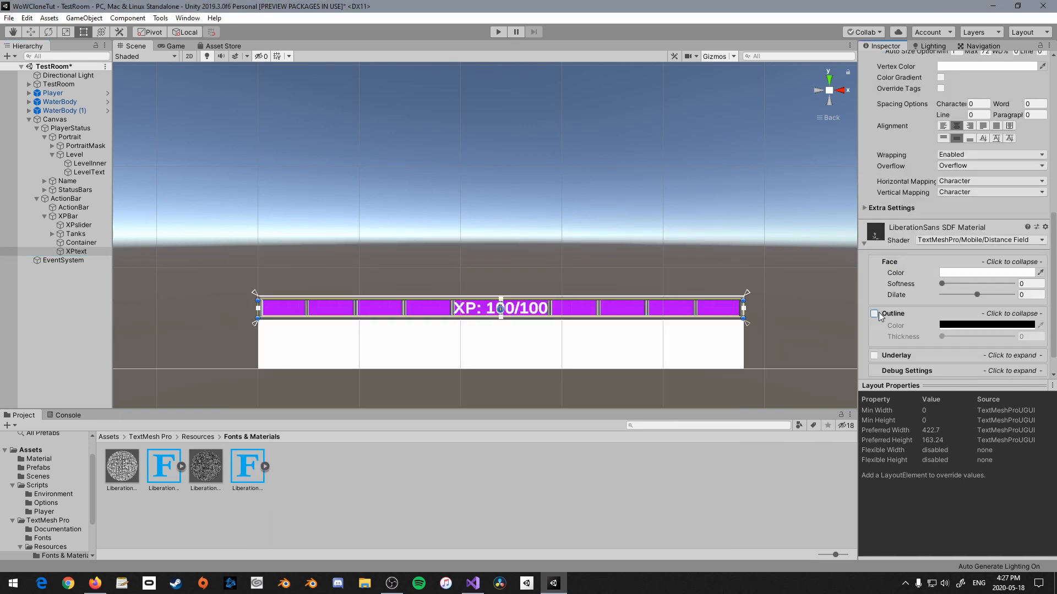
left_click_drag(942, 336, 966, 337)
Compare the text styling of the player status frame and the XP bar in the scene, and save the scene
scroll(416, 295, "up", 4)
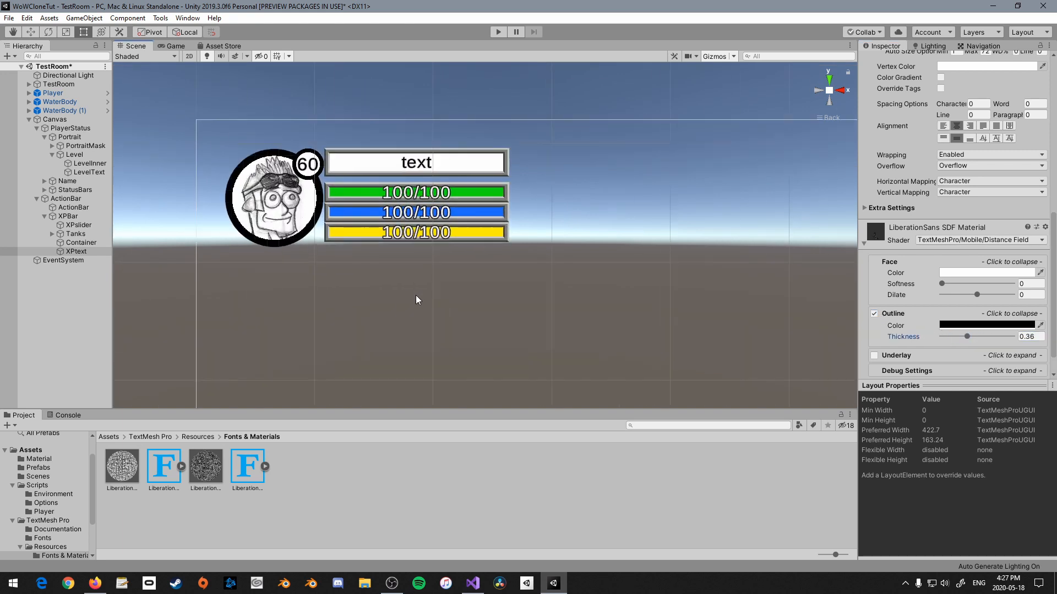
scroll(551, 328, "down", 6)
middle_click_drag(597, 316, 474, 170)
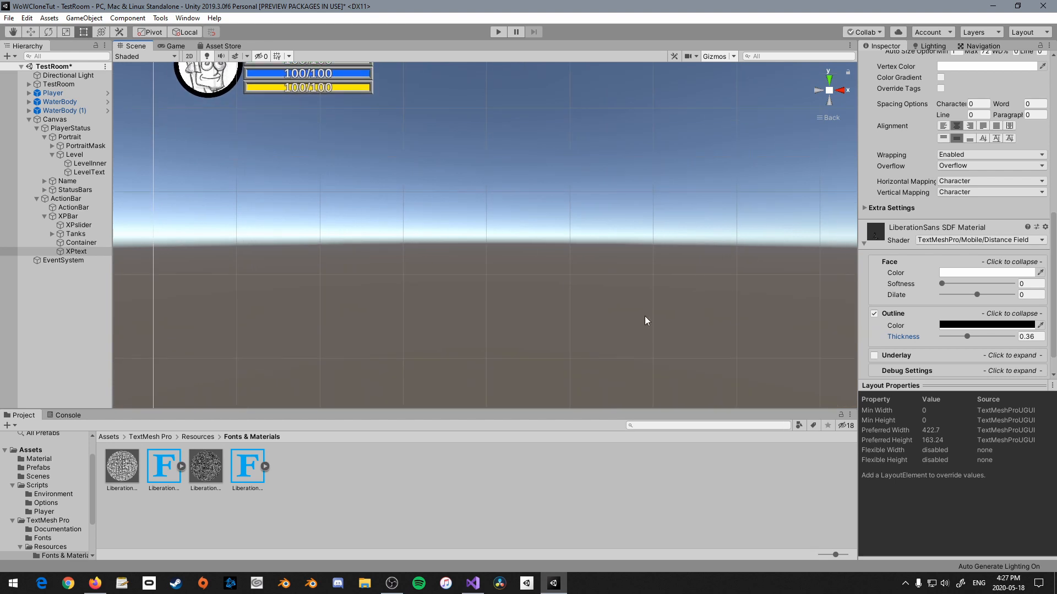
middle_click_drag(650, 333, 586, 224)
scroll(586, 224, "up", 3)
scroll(586, 223, "up", 2)
middle_click_drag(442, 181, 472, 203)
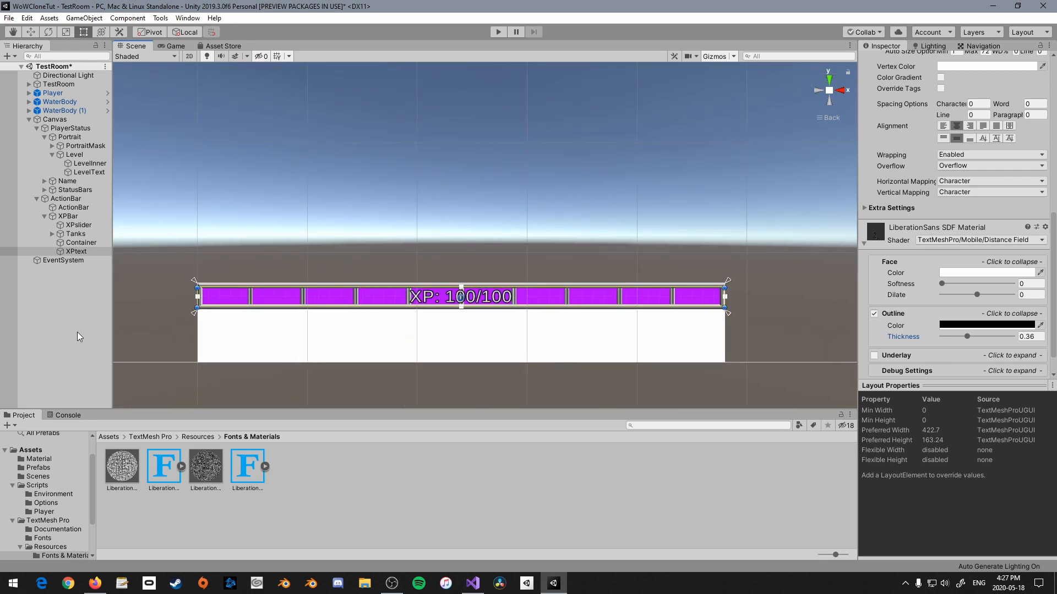
key("ctrl+s")
Examine the XP text's font asset and how the XP bar, level badge and status bar texts look in the scene
scroll(374, 296, "up", 3)
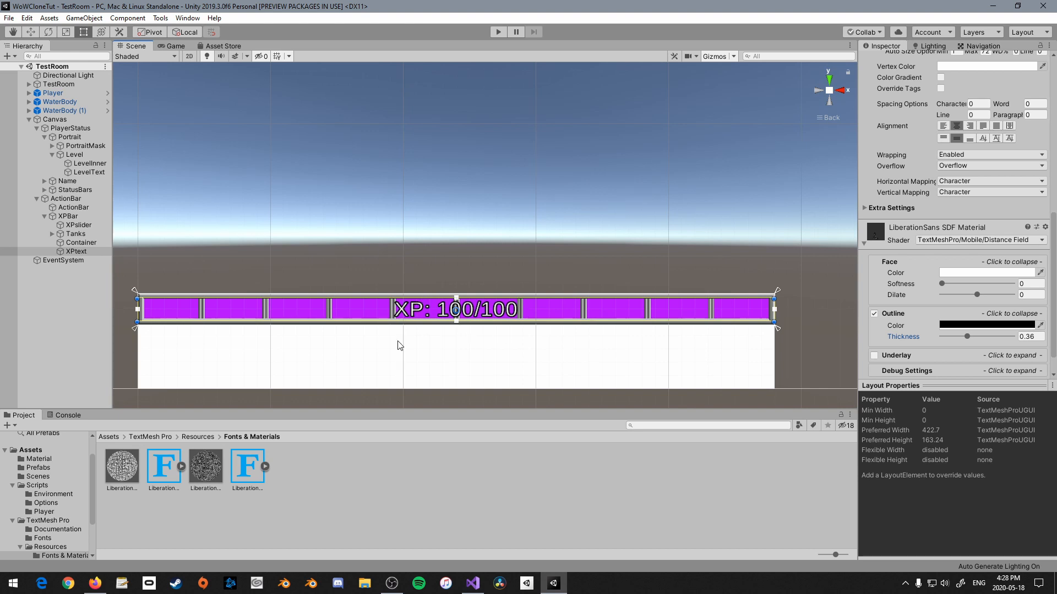
scroll(400, 346, "down", 1)
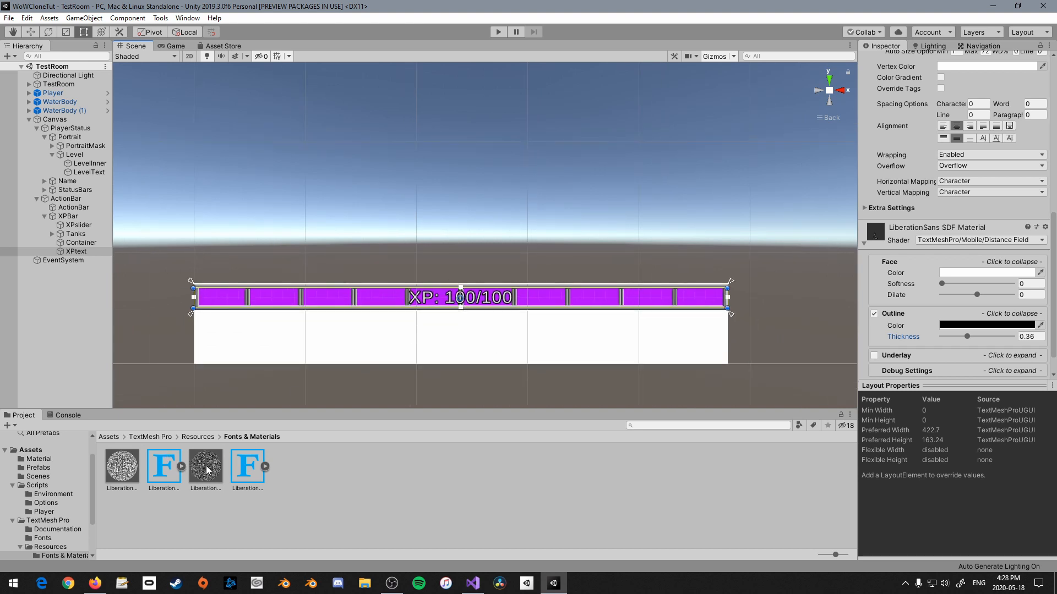
scroll(952, 248, "up", 9)
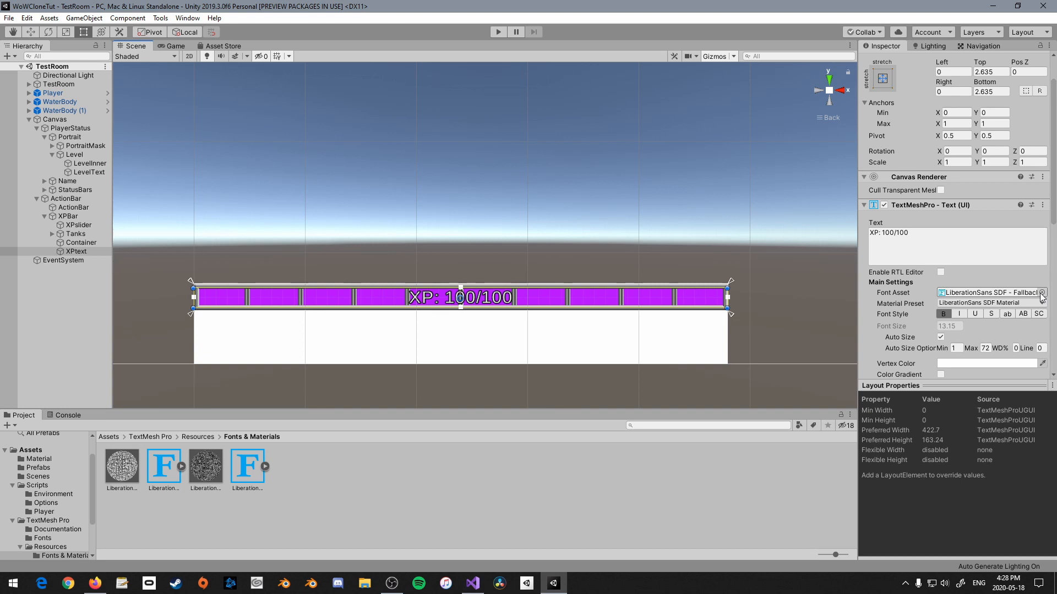
scroll(514, 252, "down", 5)
middle_click_drag(408, 193, 550, 263)
middle_click_drag(470, 248, 495, 366)
middle_click_drag(294, 184, 357, 315)
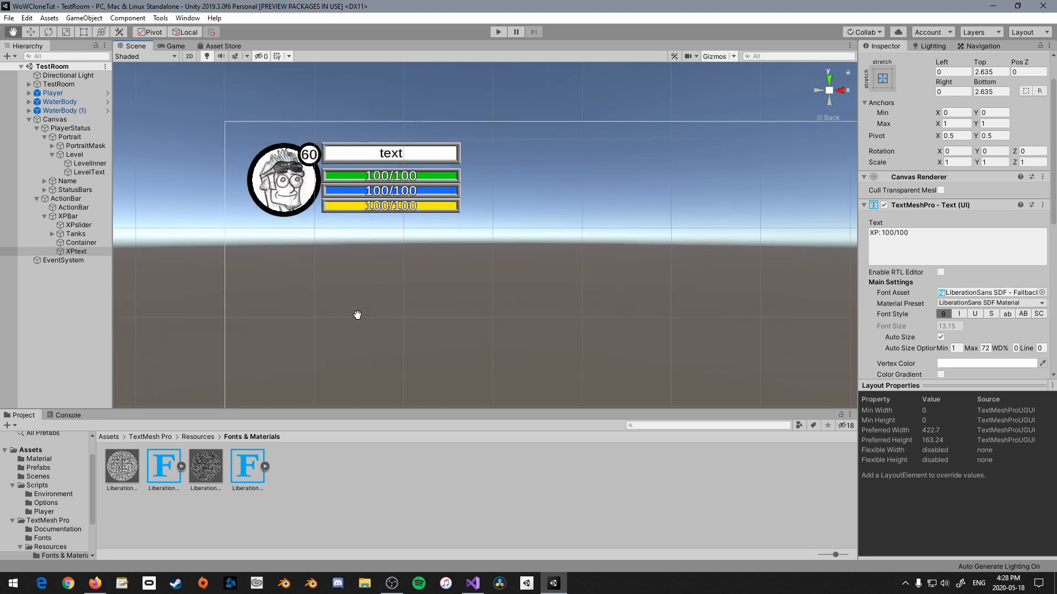
scroll(297, 245, "up", 3)
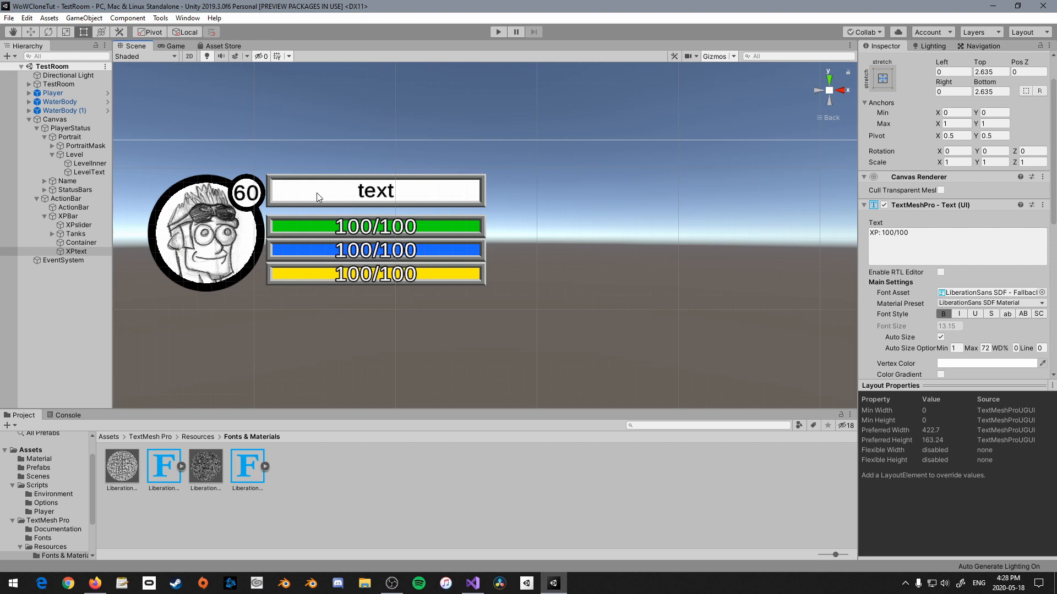
scroll(356, 338, "down", 4)
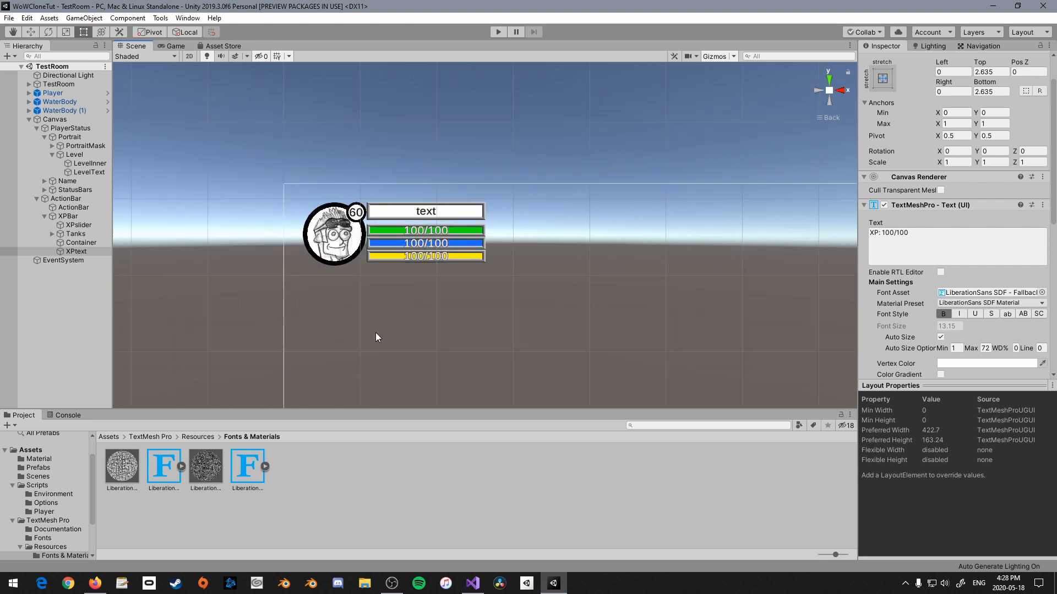
scroll(550, 319, "down", 4)
middle_click_drag(600, 380, 498, 259)
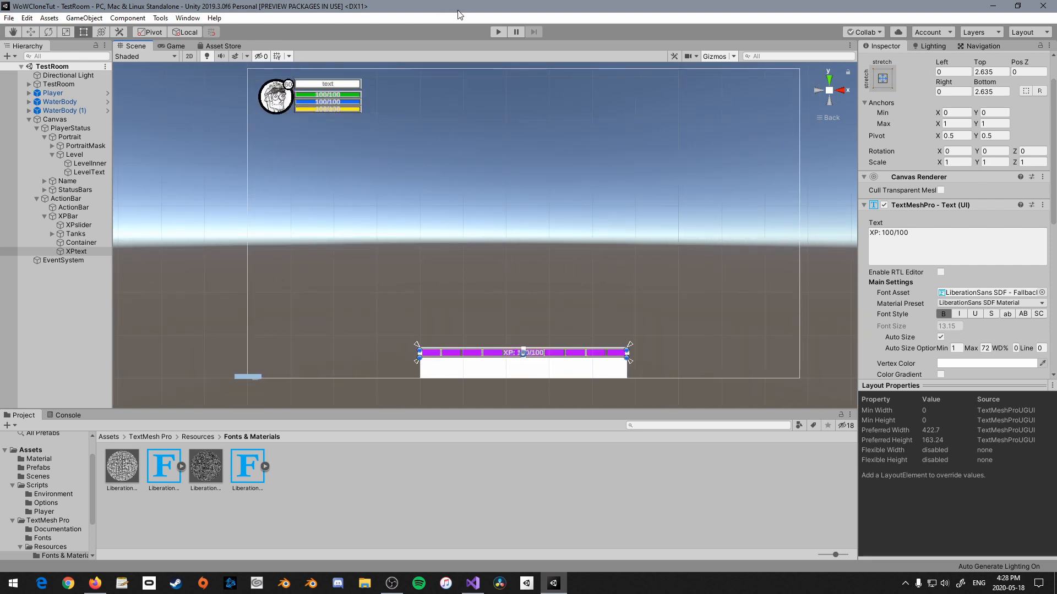
Run the game and set the Add Xp Amount in the Player's Player Status script to 12
left_click(498, 32)
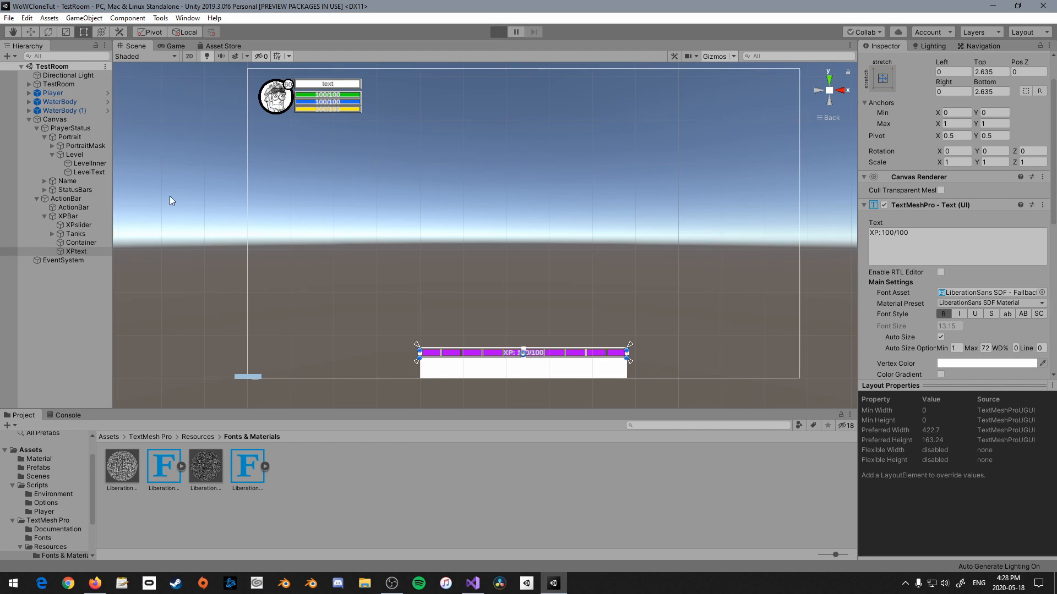
left_click(70, 137)
left_click(67, 95)
scroll(957, 355, "down", 5)
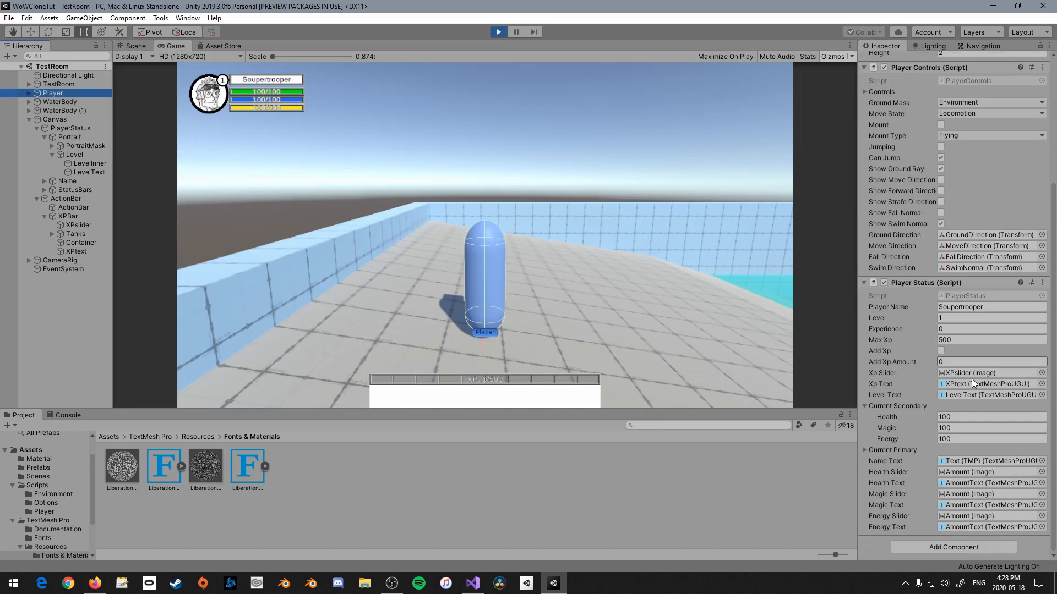
left_click(960, 361)
type("12")
Test the XP bar by repeatedly triggering Add Xp in the Player Status script
left_click(940, 351)
left_click(941, 351)
left_click(940, 351)
left_click(940, 351)
left_click(941, 351)
left_click(941, 351)
left_click(940, 351)
left_click(941, 351)
left_click(941, 351)
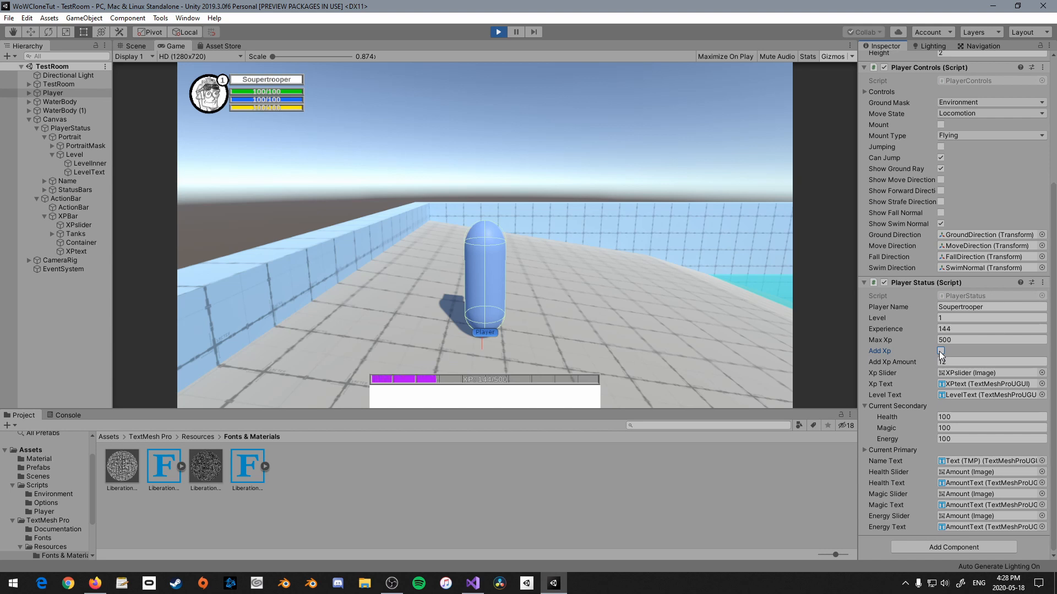
double_click(940, 351)
double_click(940, 351)
double_click(941, 351)
triple_click(940, 351)
double_click(941, 352)
double_click(941, 351)
double_click(941, 351)
double_click(940, 351)
double_click(941, 351)
left_click(941, 351)
left_click(940, 351)
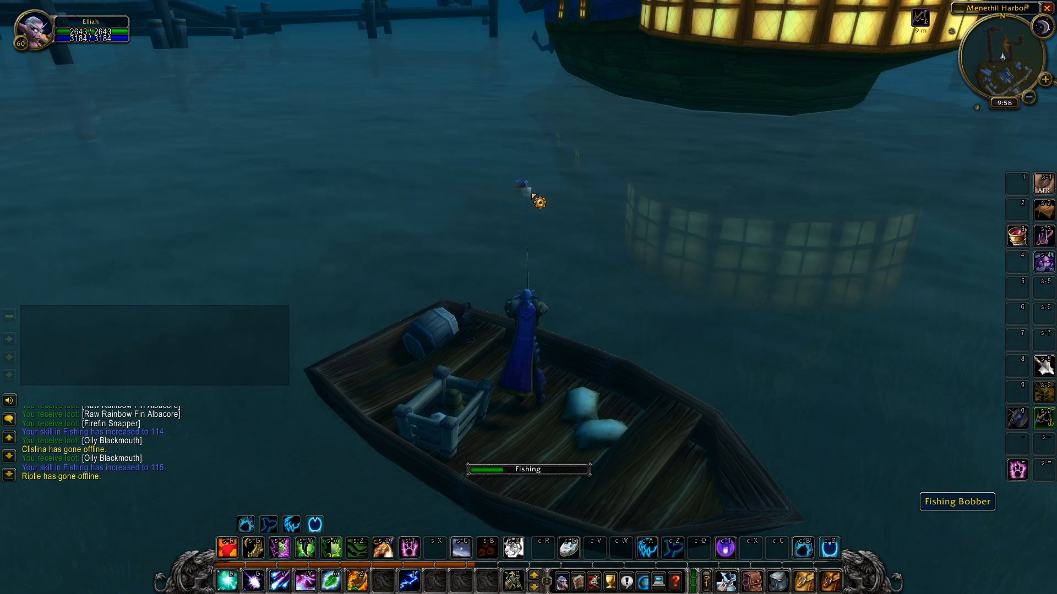
right_click(564, 208)
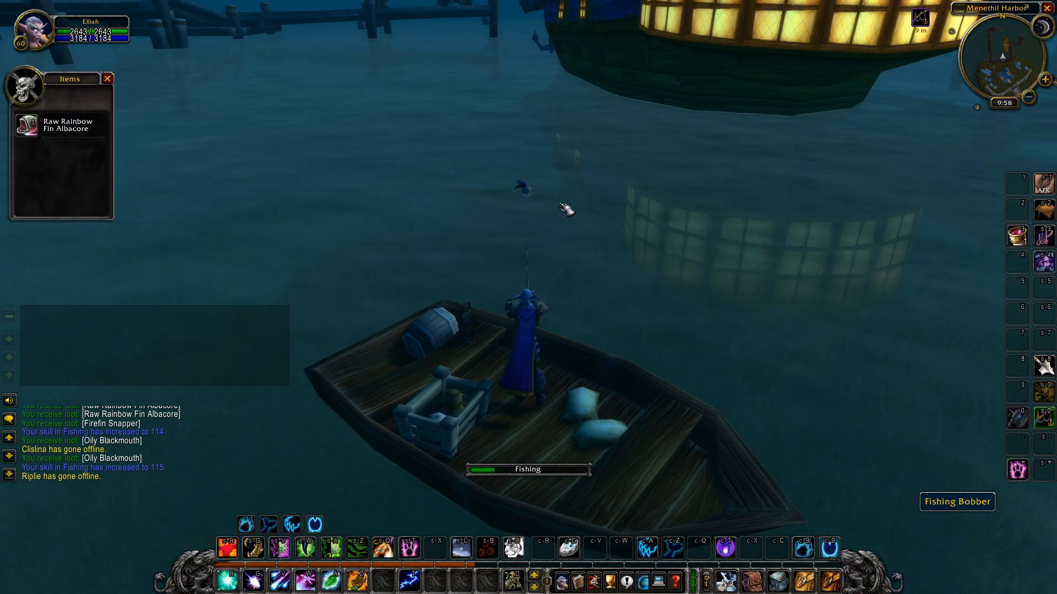
key("shift+3")
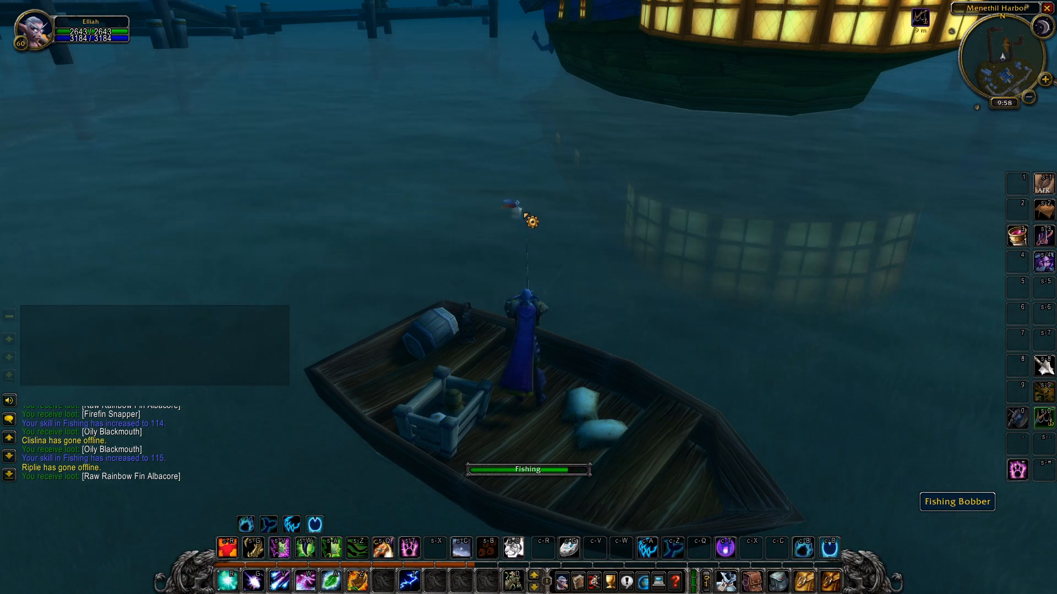
right_click(530, 220)
key("shift+3")
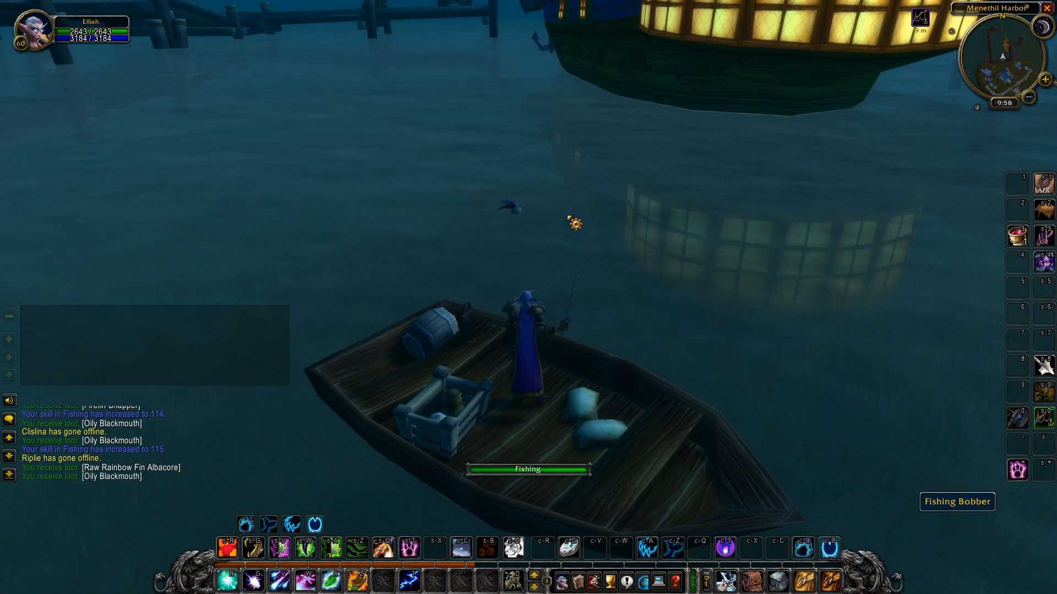